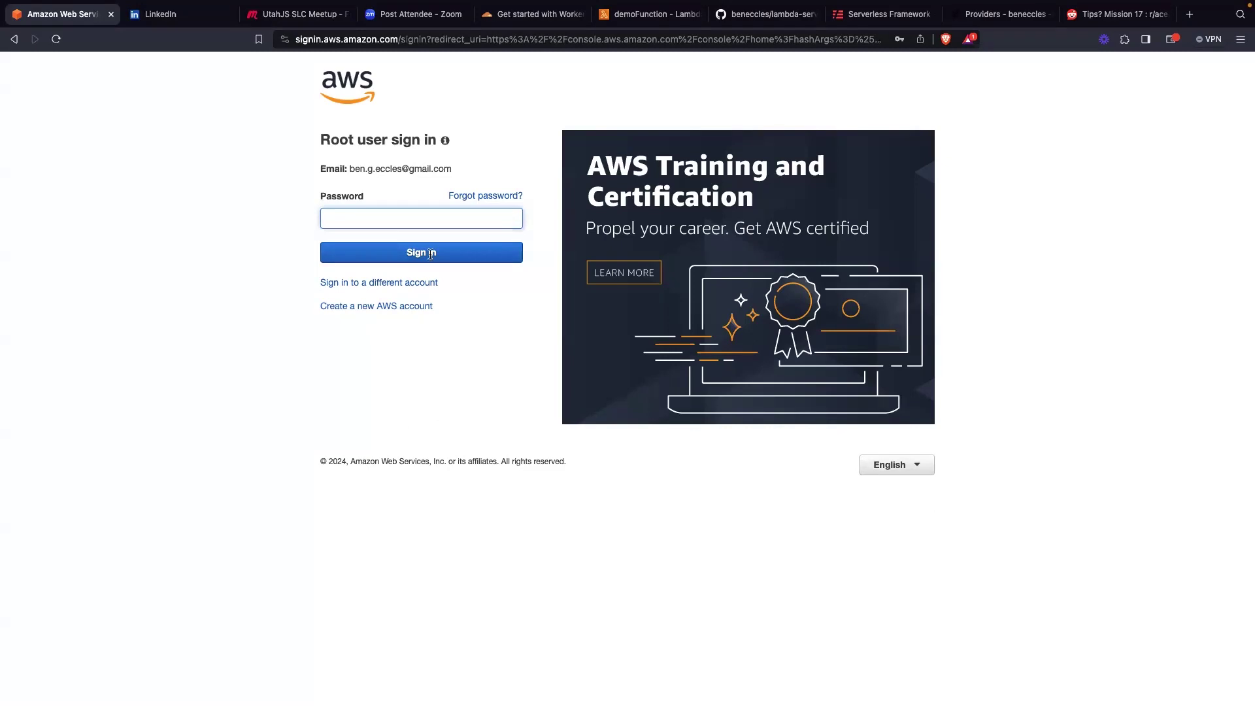
Attempt the root sign-in with the saved password and an MFA code.
click(365, 220)
click(414, 249)
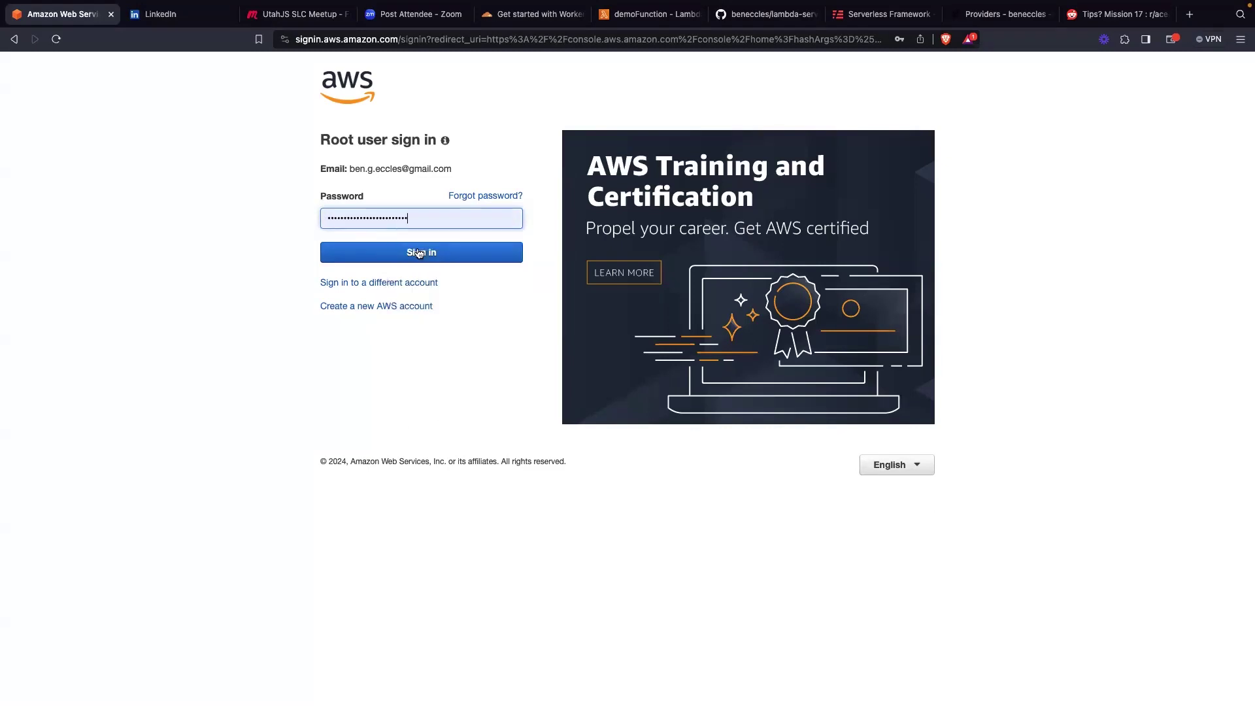
click(422, 255)
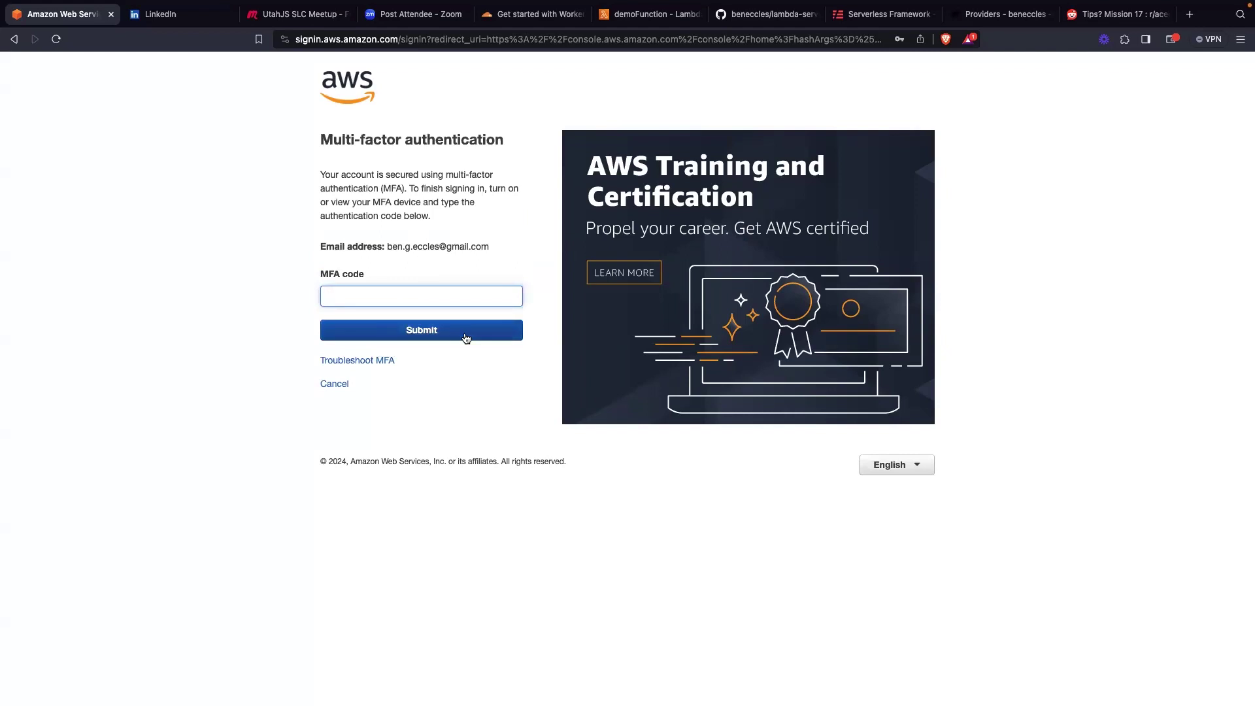
key(Return)
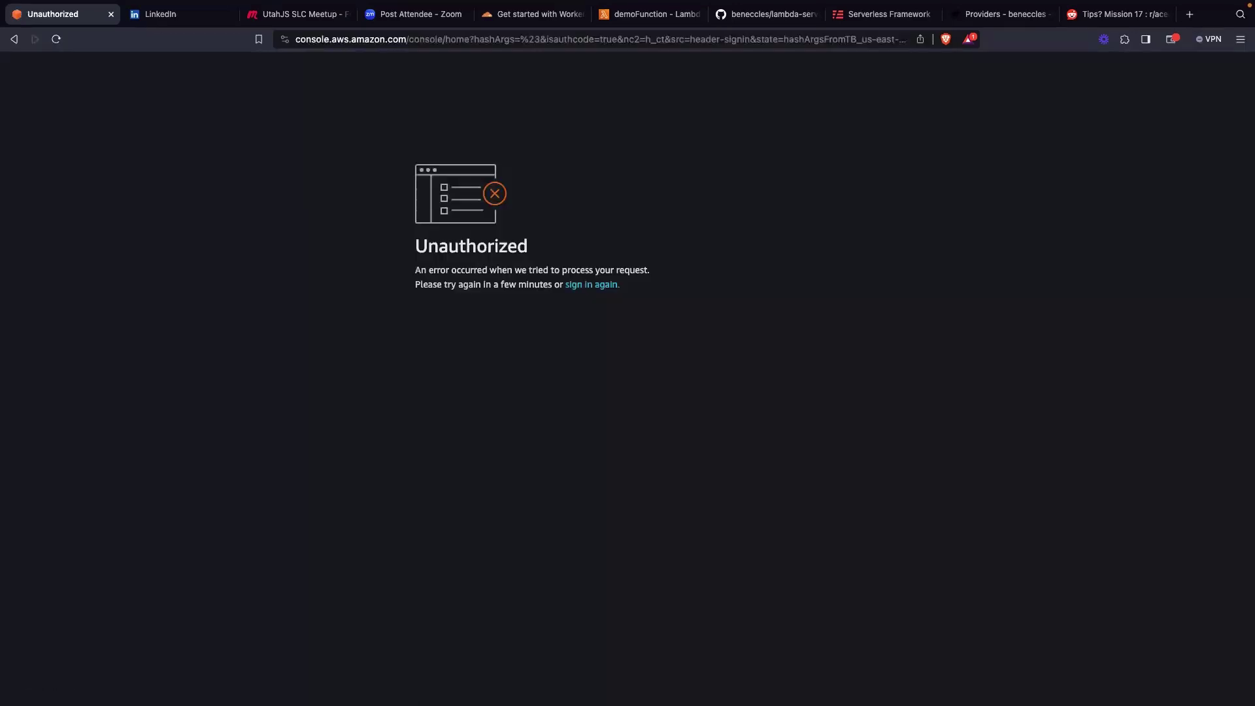
Go back and retry the saved-password and MFA sign-in, then choose to sign in again.
click(16, 40)
click(448, 354)
click(441, 222)
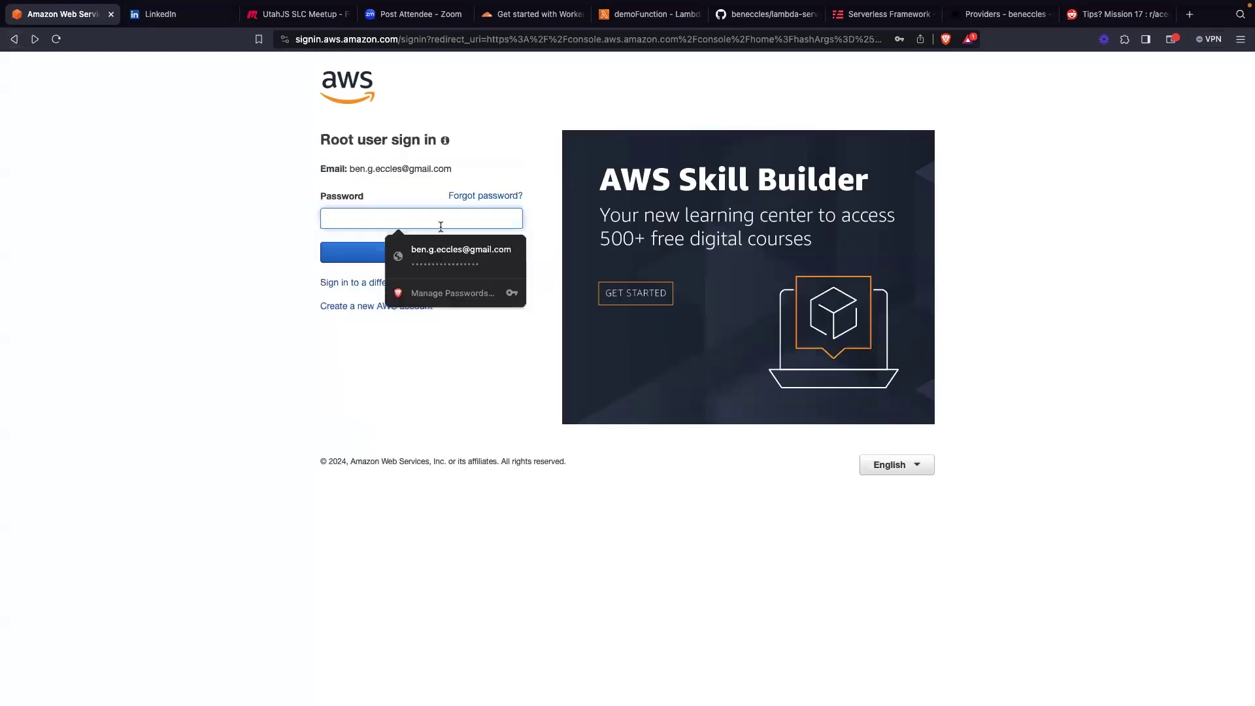
click(446, 260)
click(447, 260)
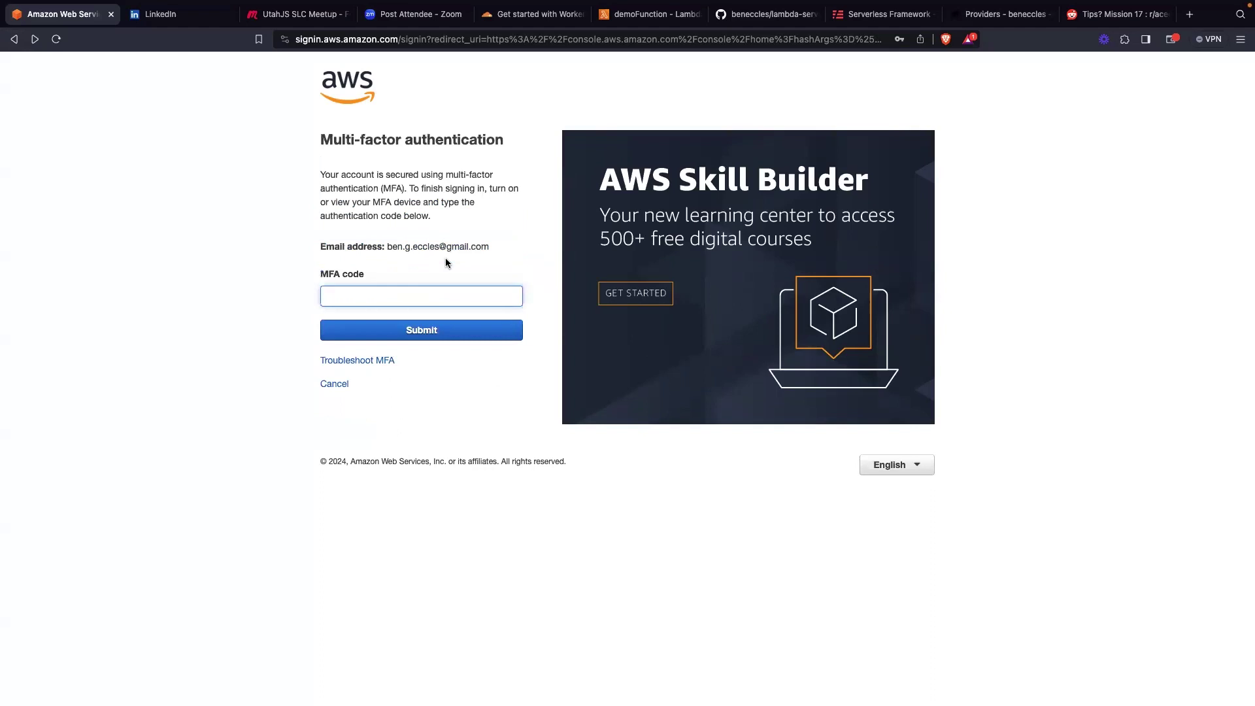
key(Return)
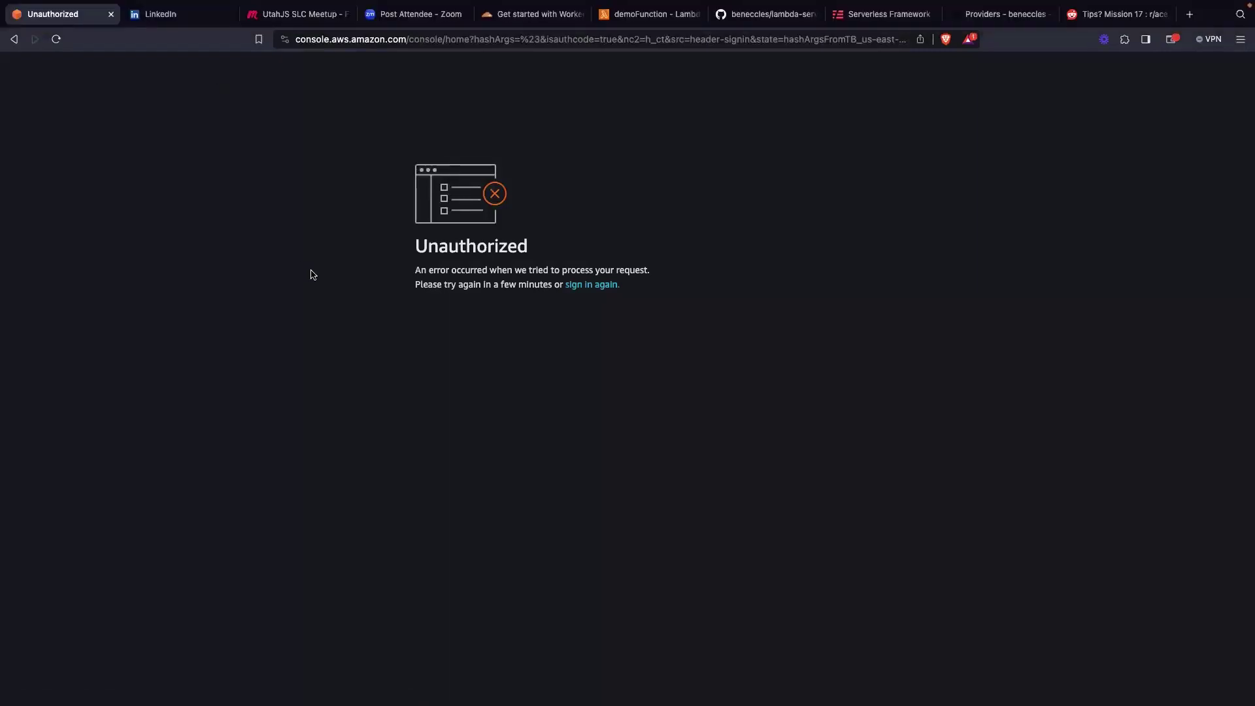
click(600, 286)
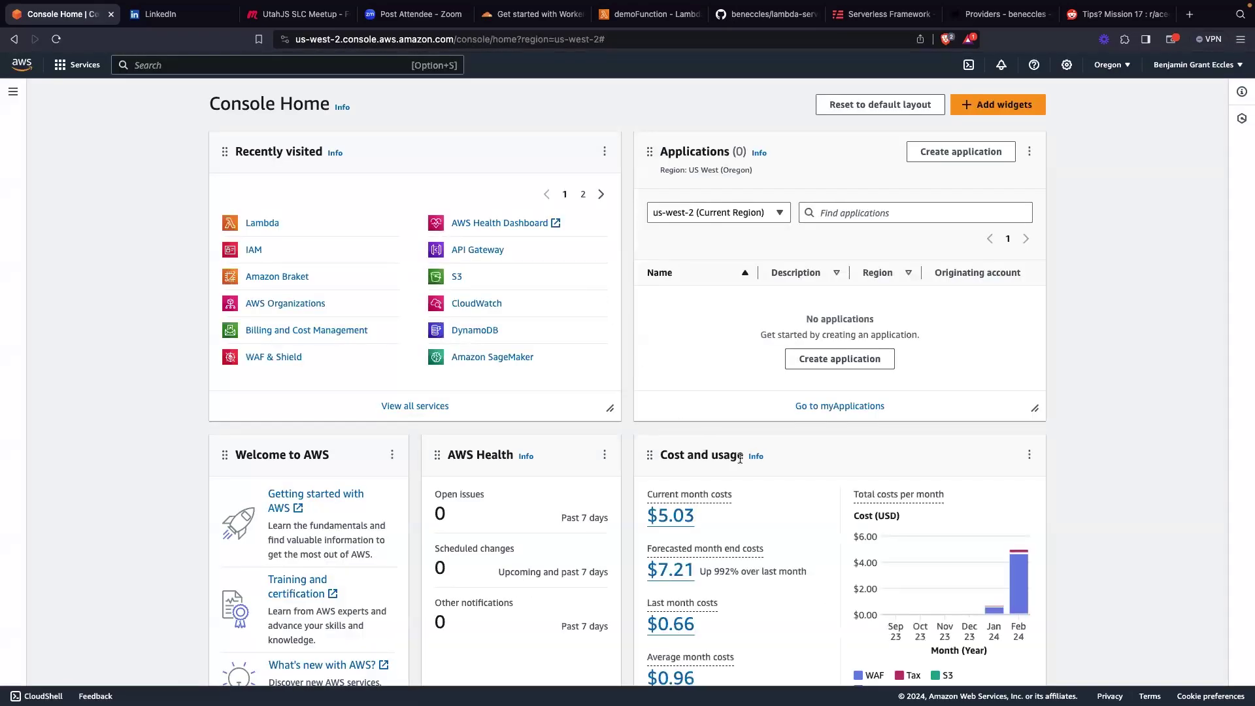
Open Lambda from Console Home to list demoFunction and validateN64Game.
scroll(784, 458, down, 2)
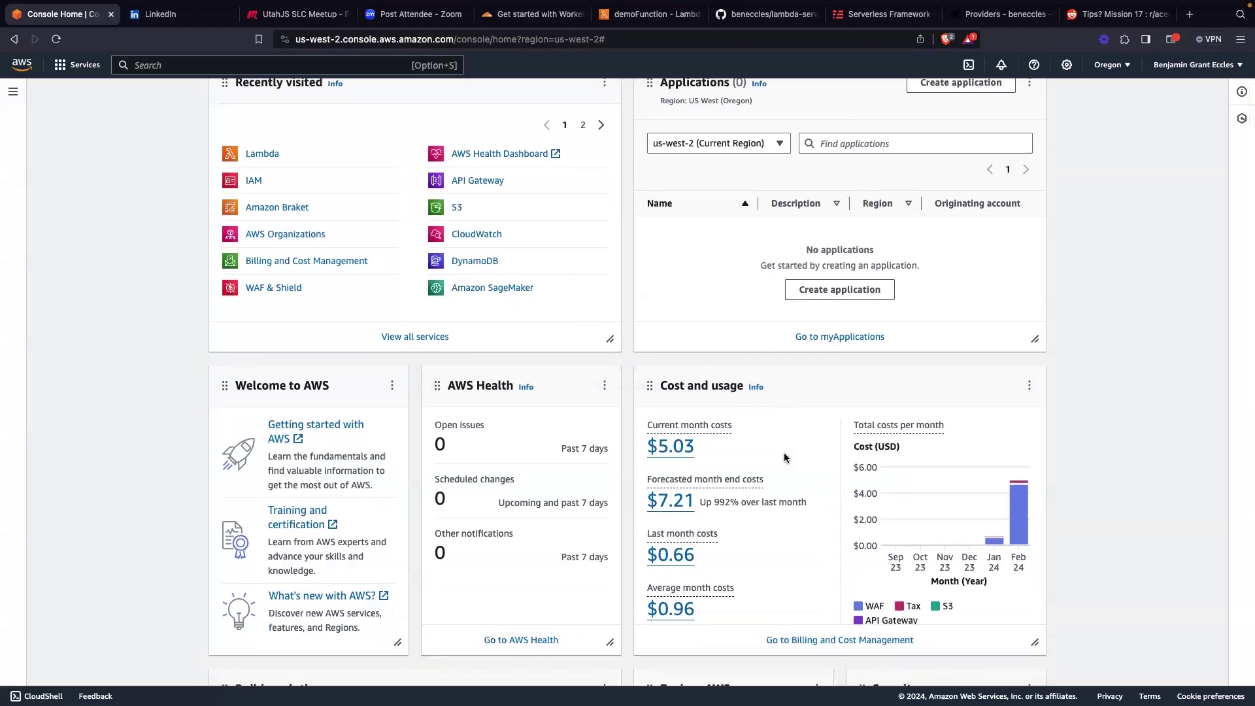
scroll(783, 452, up, 2)
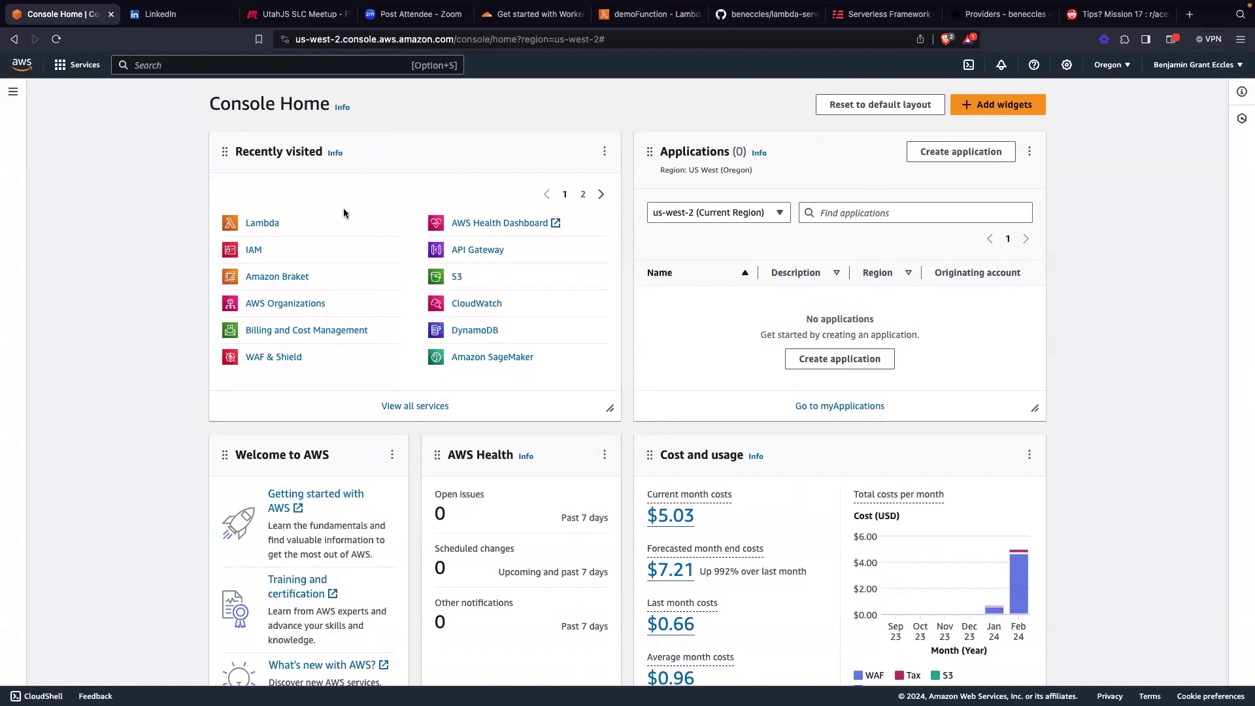
click(265, 221)
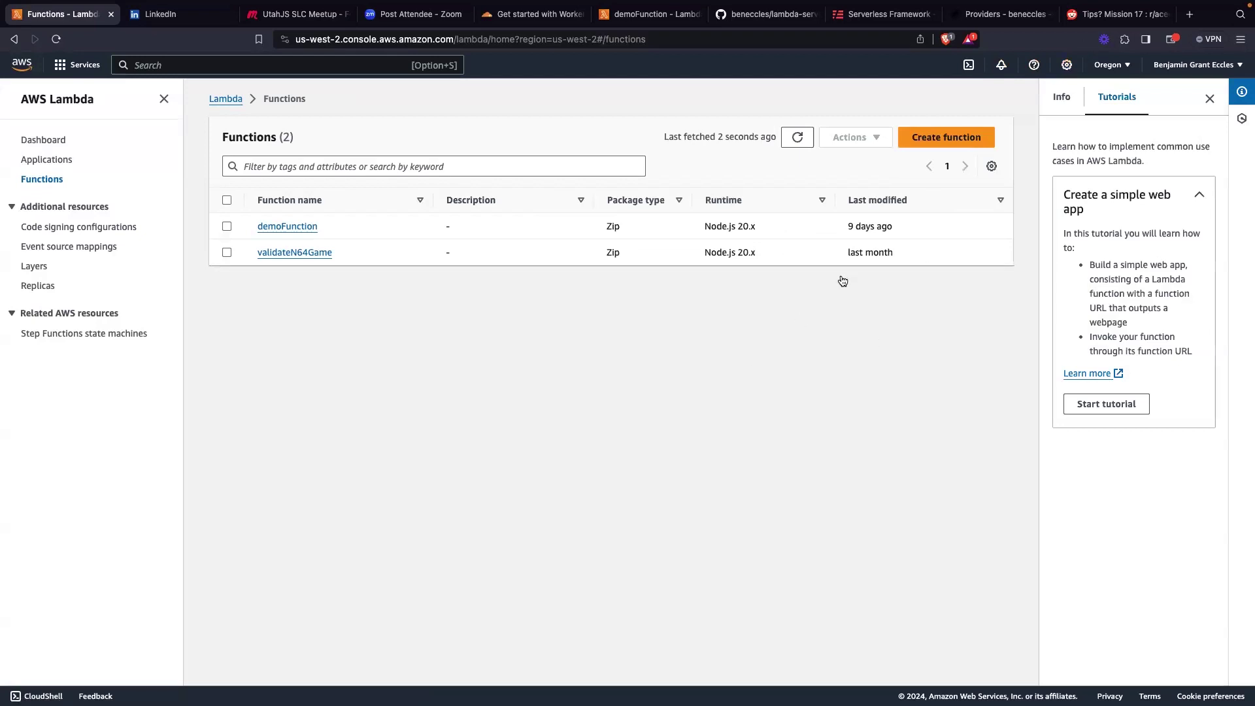
Start a new Lambda function named demoFunctionLive, zooming the page to 125%.
click(949, 137)
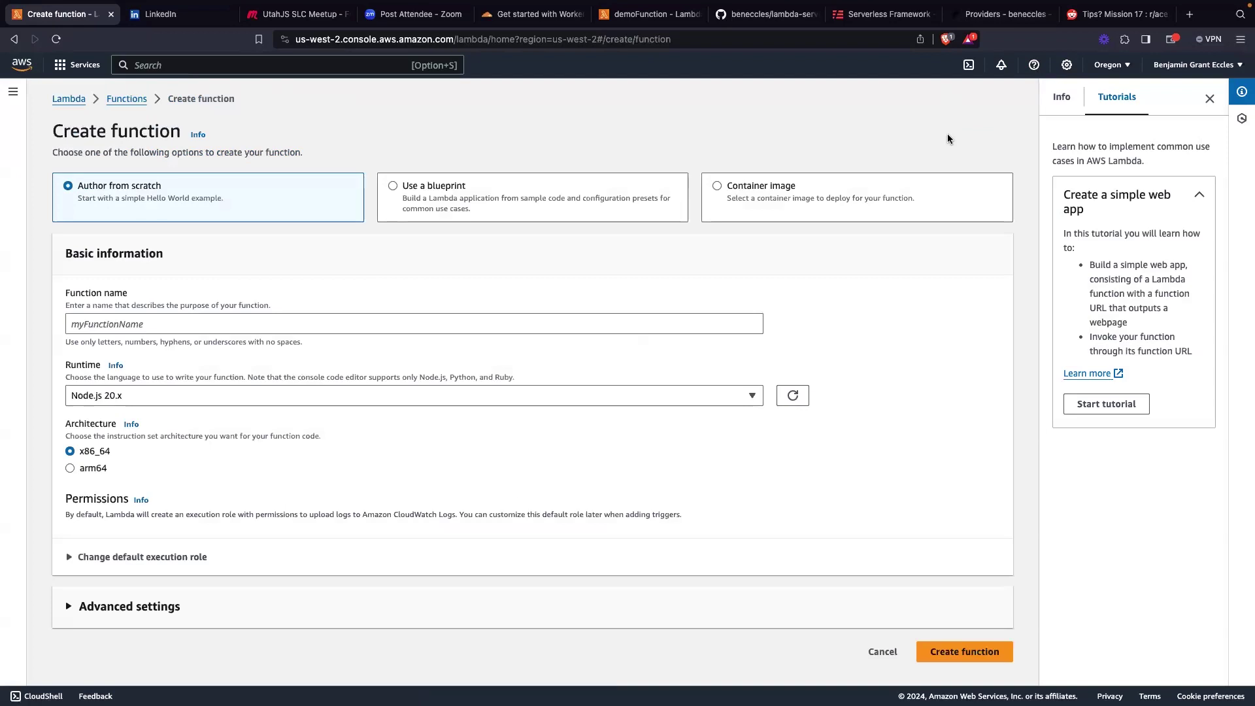
click(647, 322)
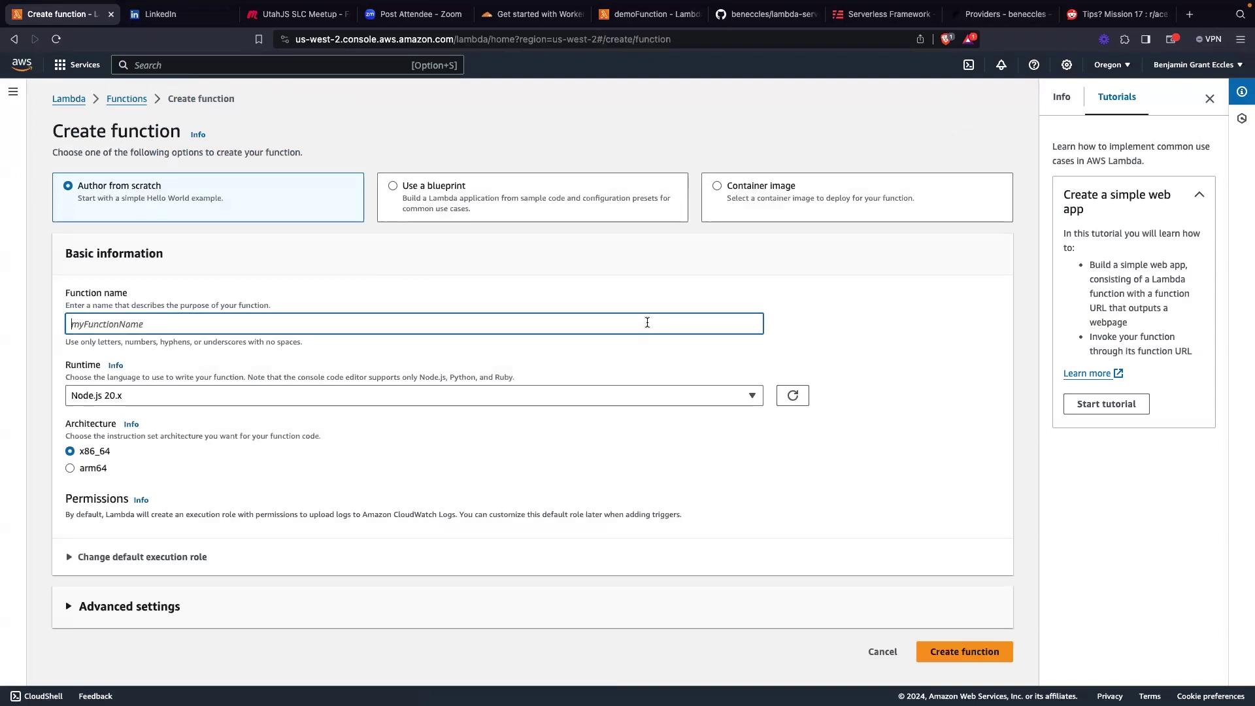
text(demoFunctionLive)
click(861, 362)
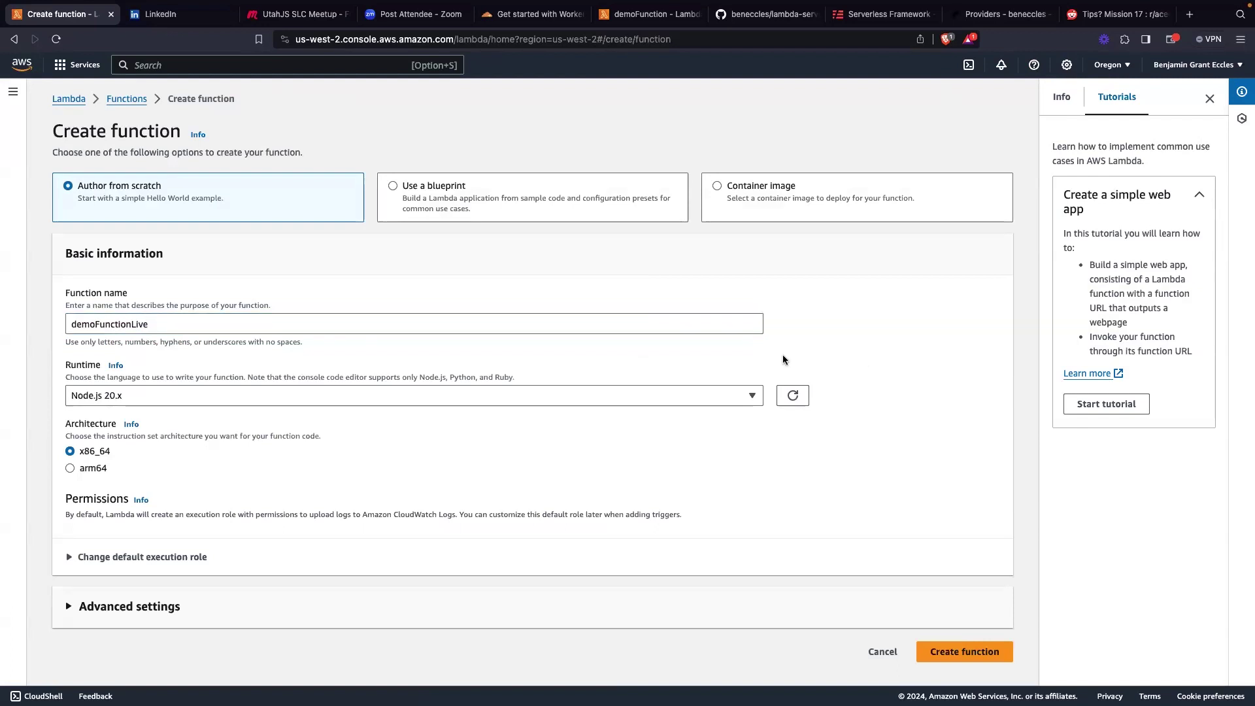
key(super+plus)
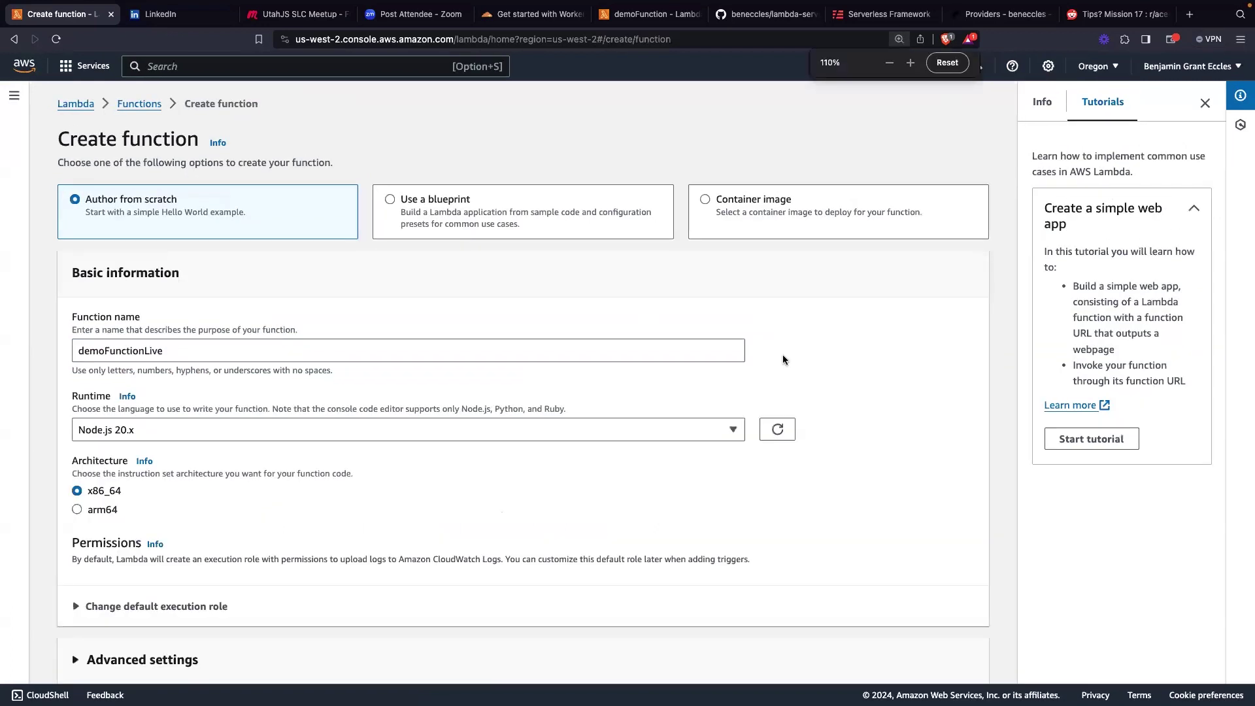
key(super+plus)
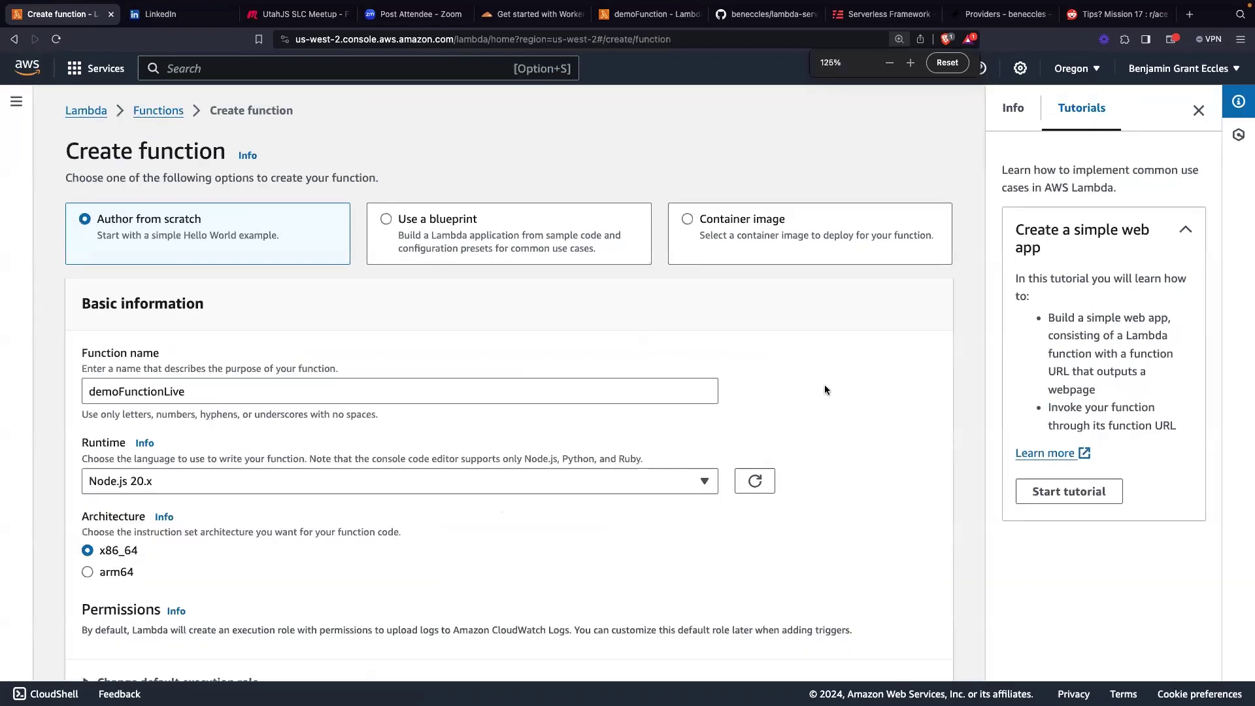
scroll(825, 389, down, 3)
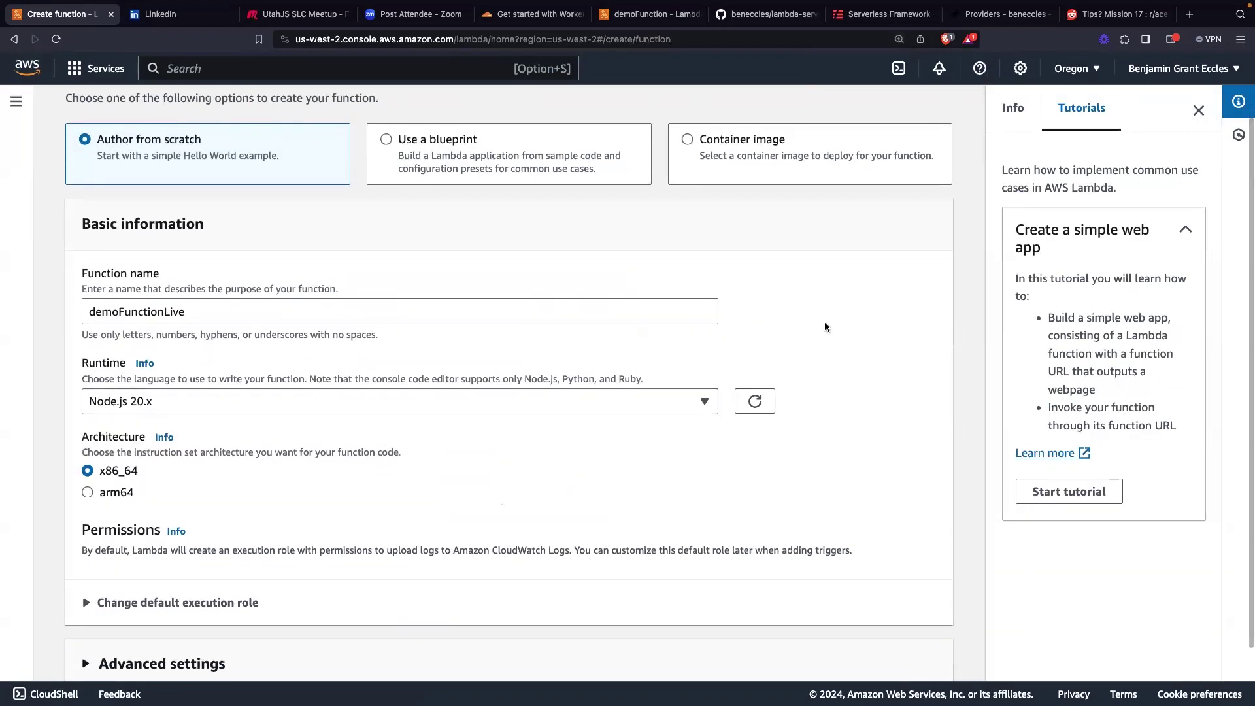
click(502, 309)
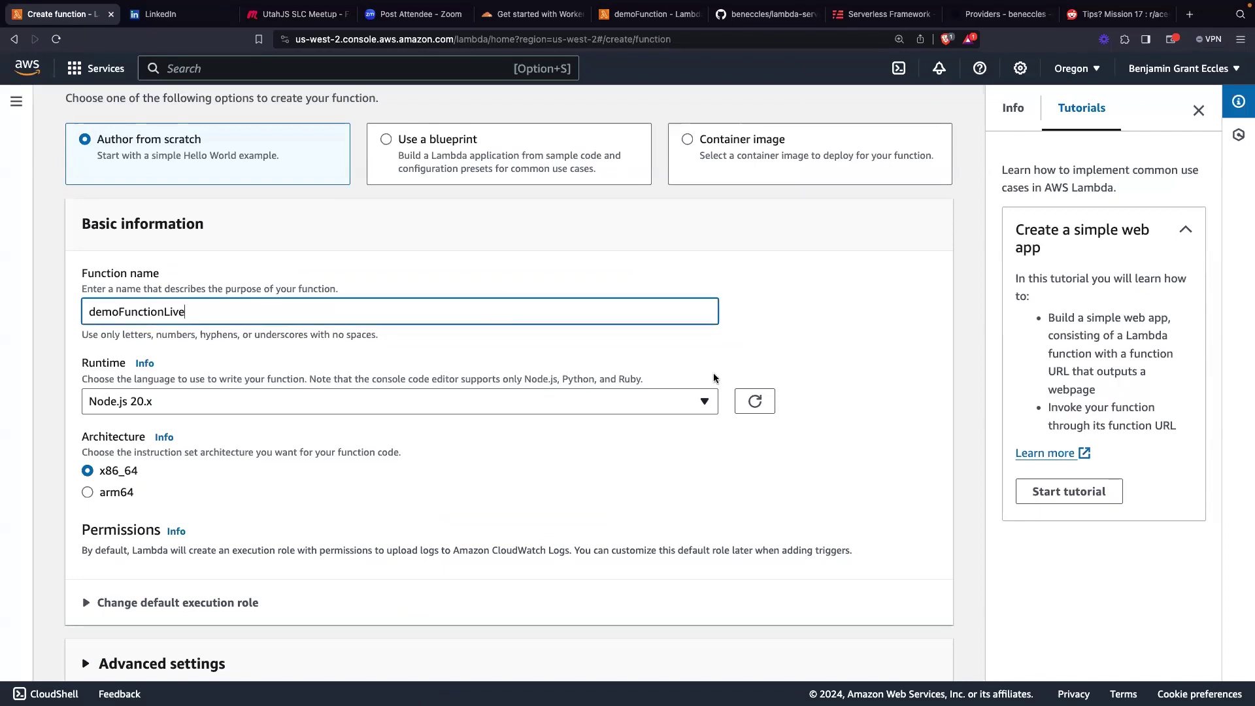
click(808, 337)
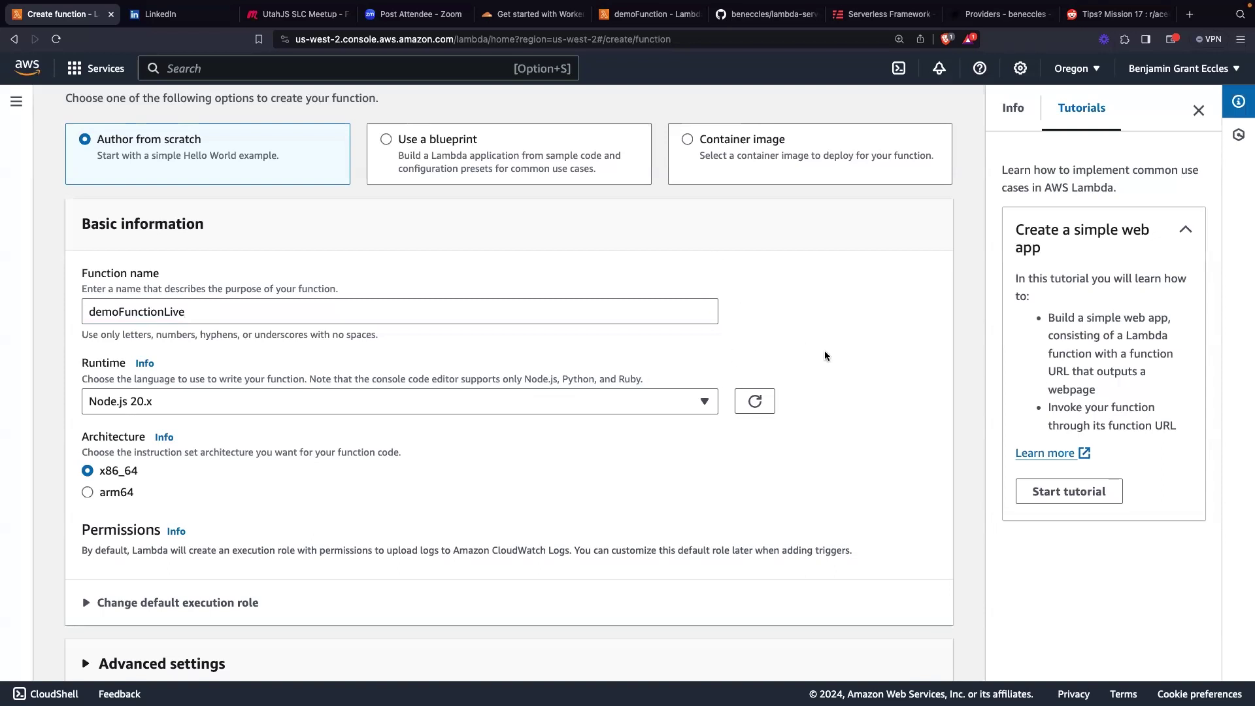
scroll(861, 361, down, 2)
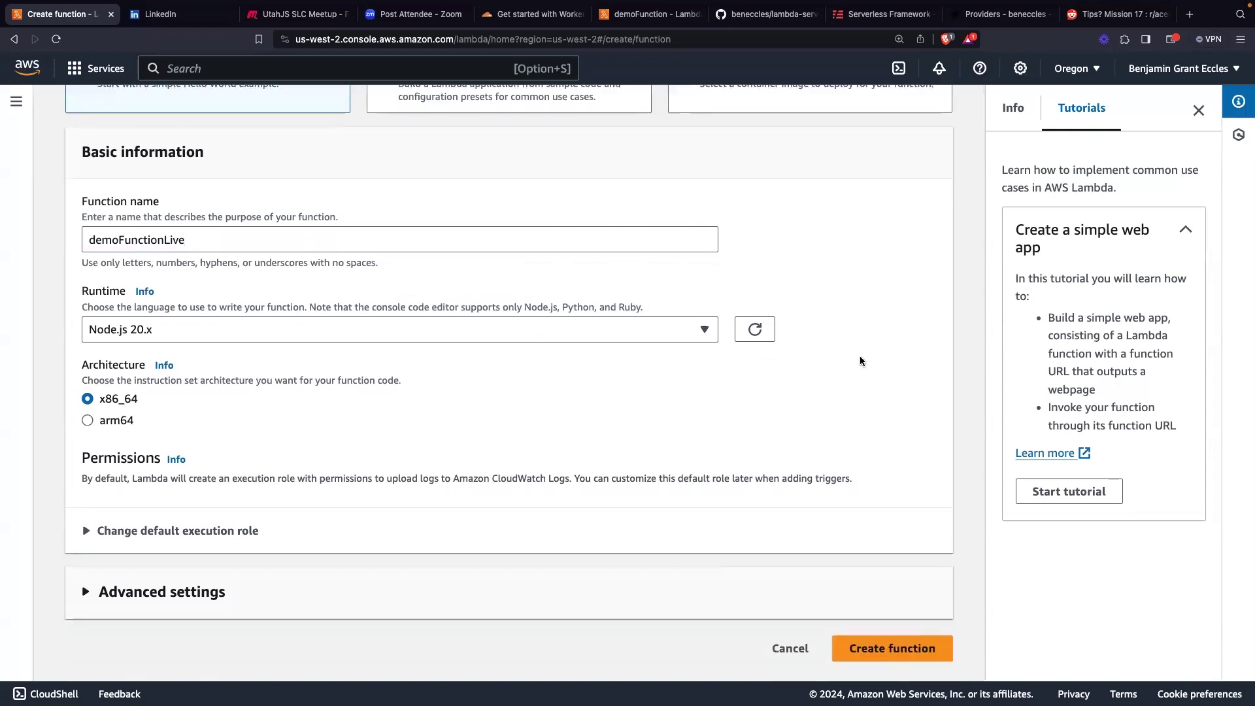
Keep the Node.js 20.x runtime, switch architecture to arm64, and expand the execution role options.
click(643, 327)
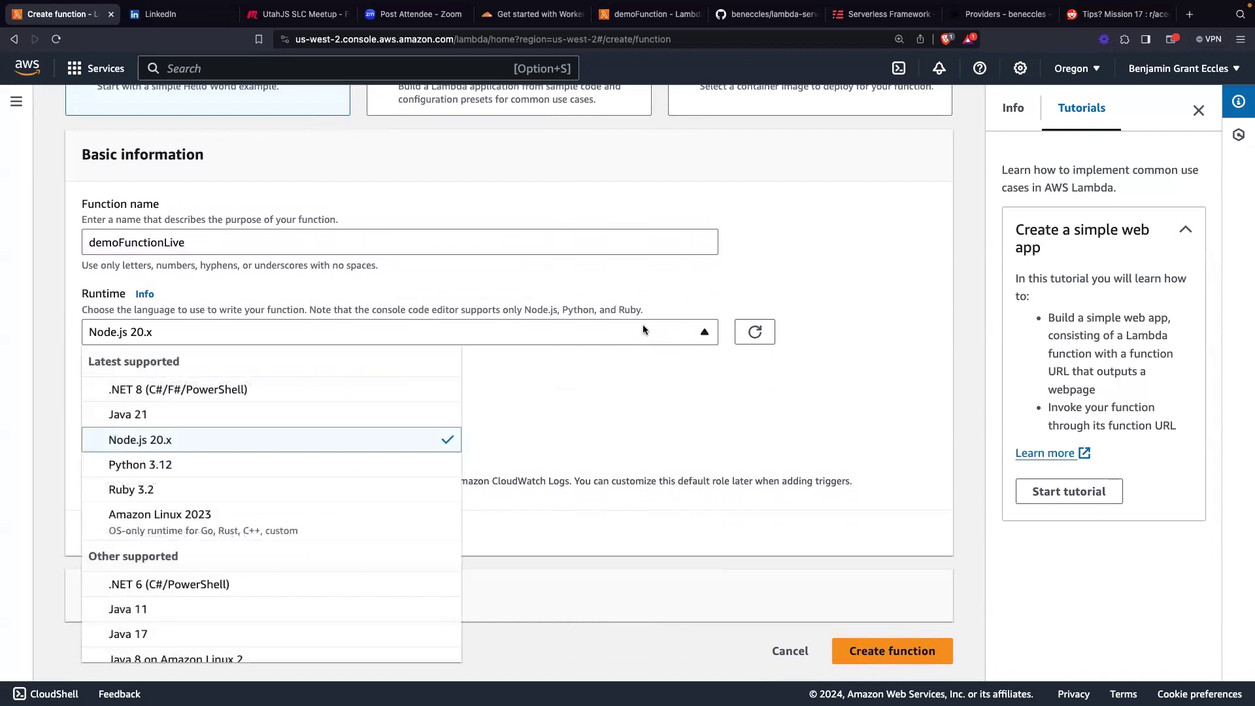
click(645, 334)
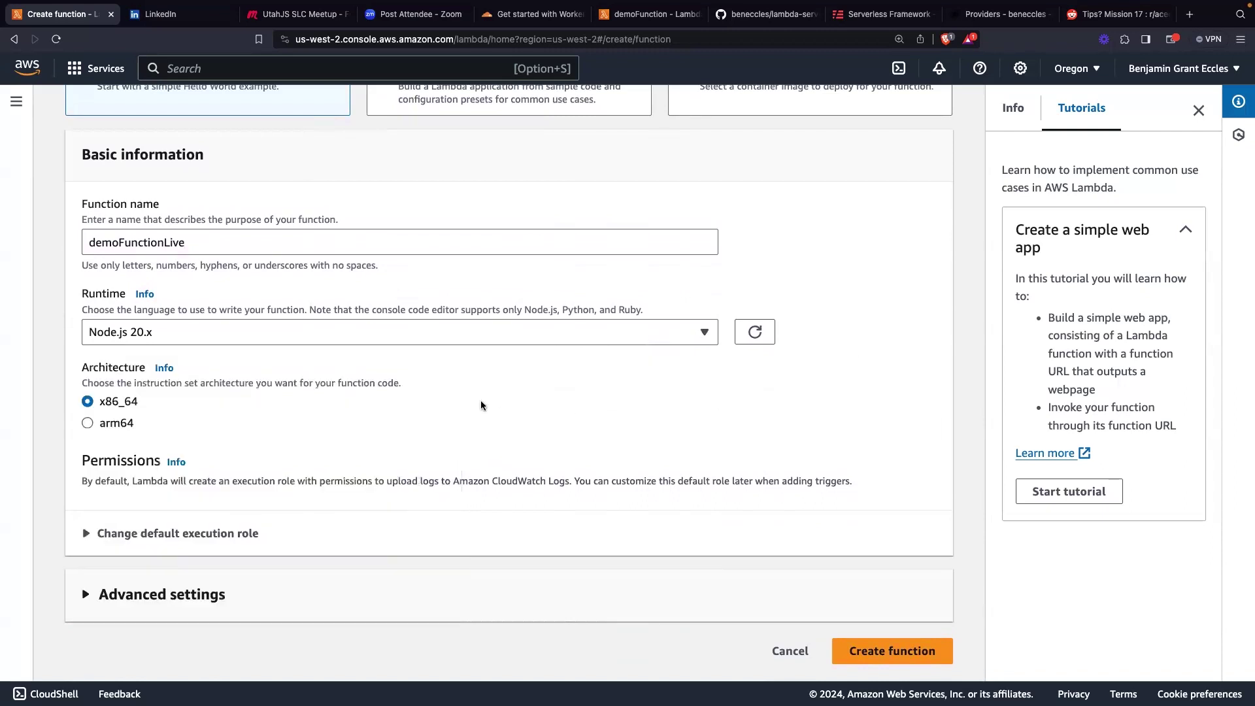
click(87, 424)
scroll(522, 451, down, 1)
click(212, 533)
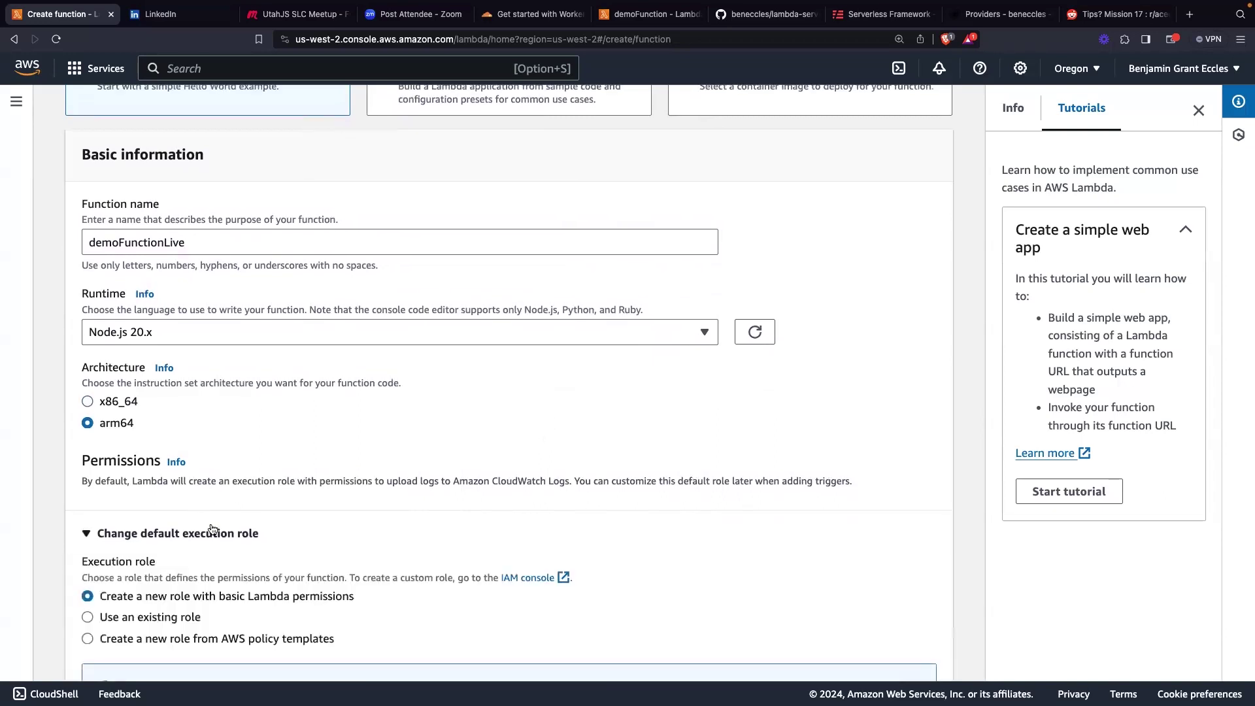
scroll(212, 529, down, 1)
scroll(212, 529, down, 5)
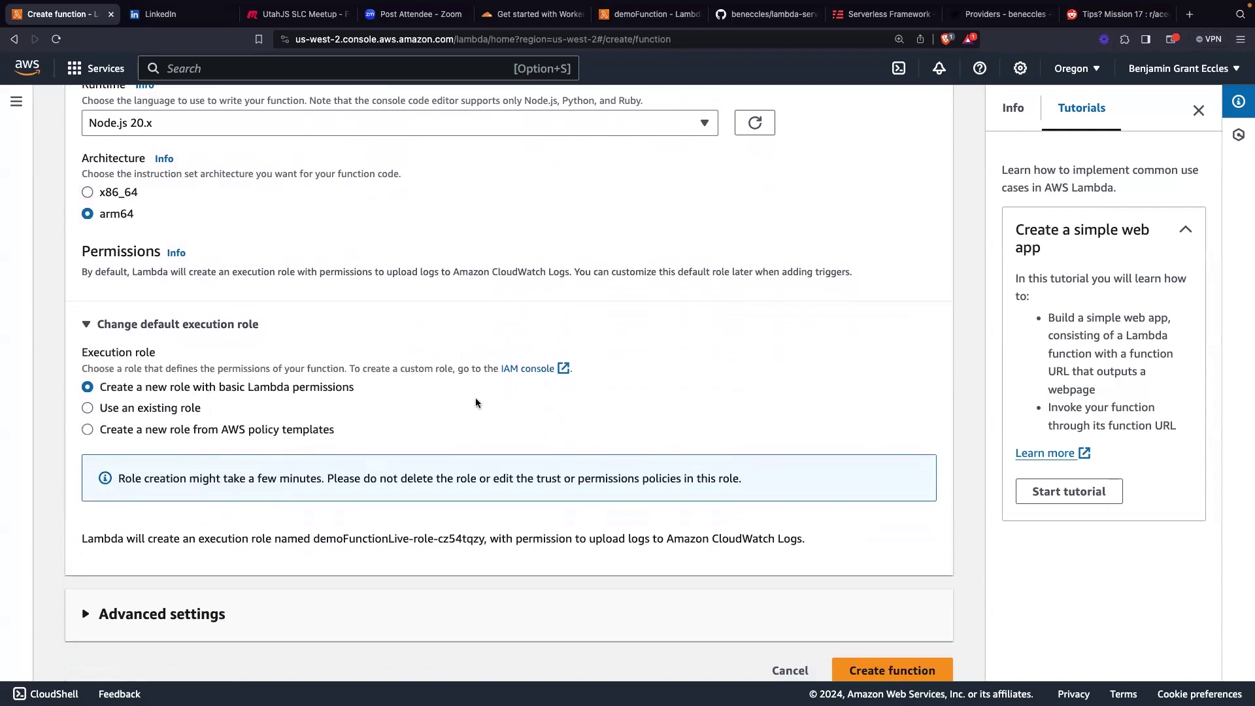
scroll(484, 398, down, 1)
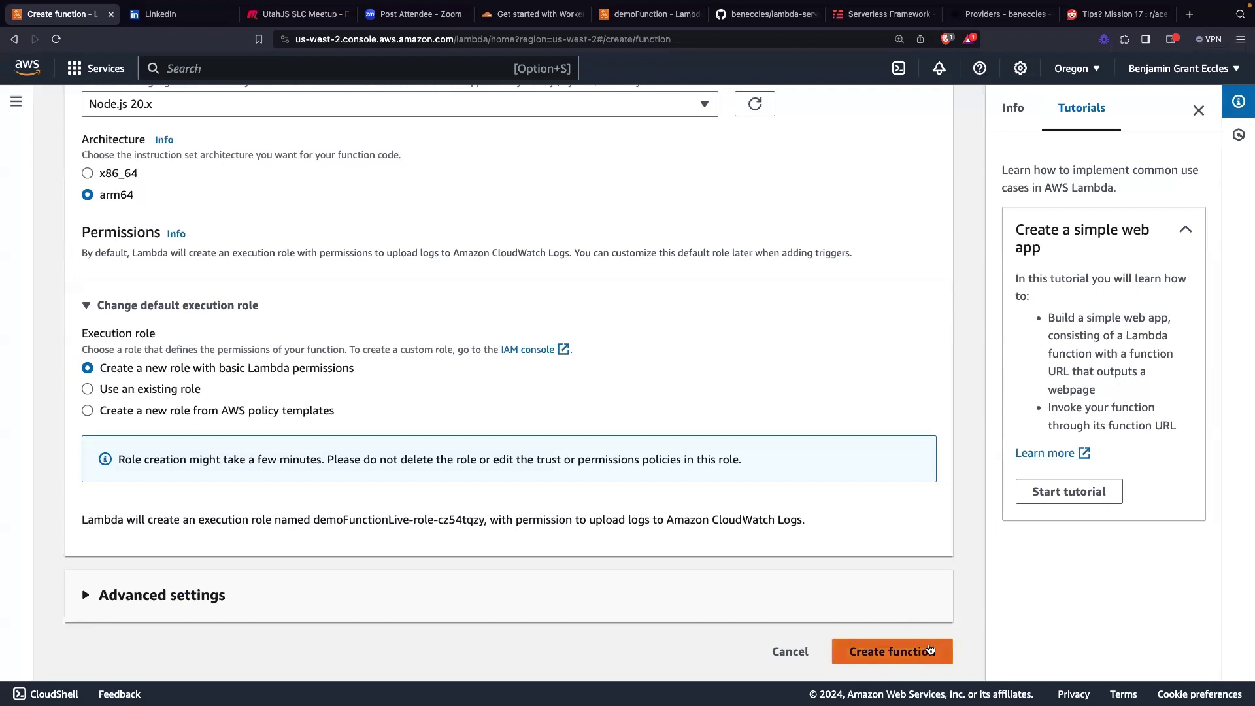
Enable a public function URL with auth type NONE and create demoFunctionLive.
click(787, 598)
scroll(786, 601, down, 4)
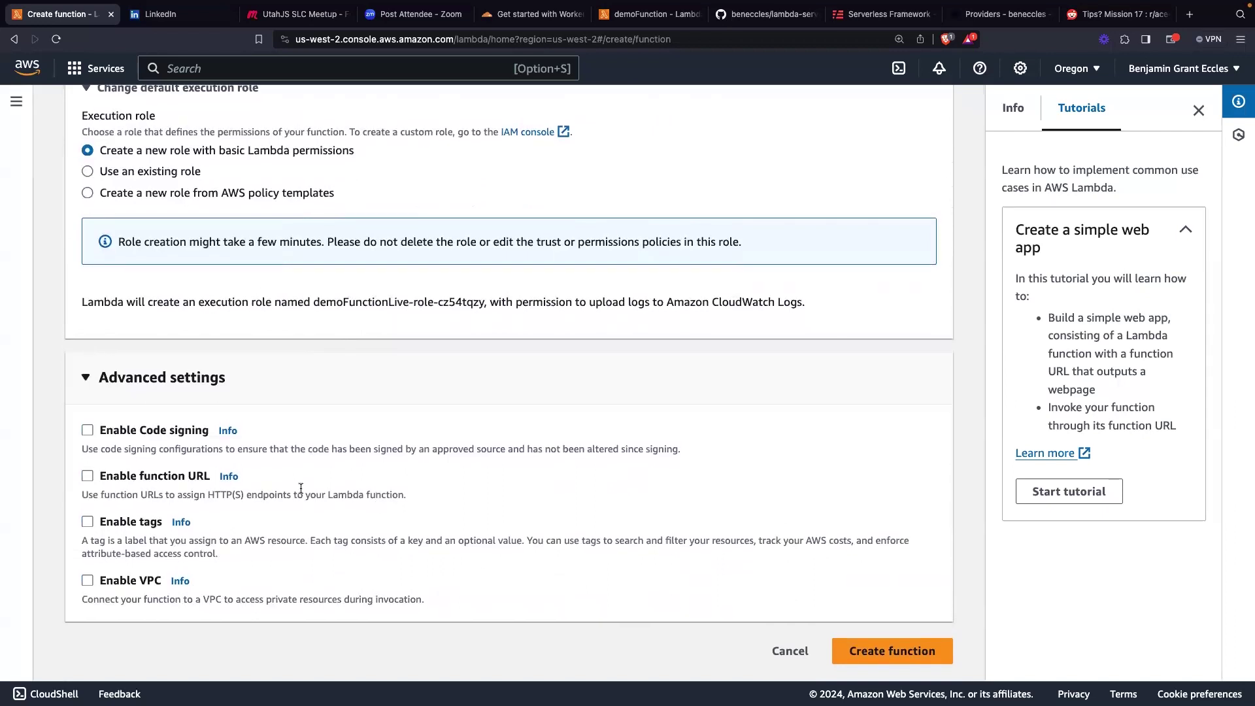
click(88, 476)
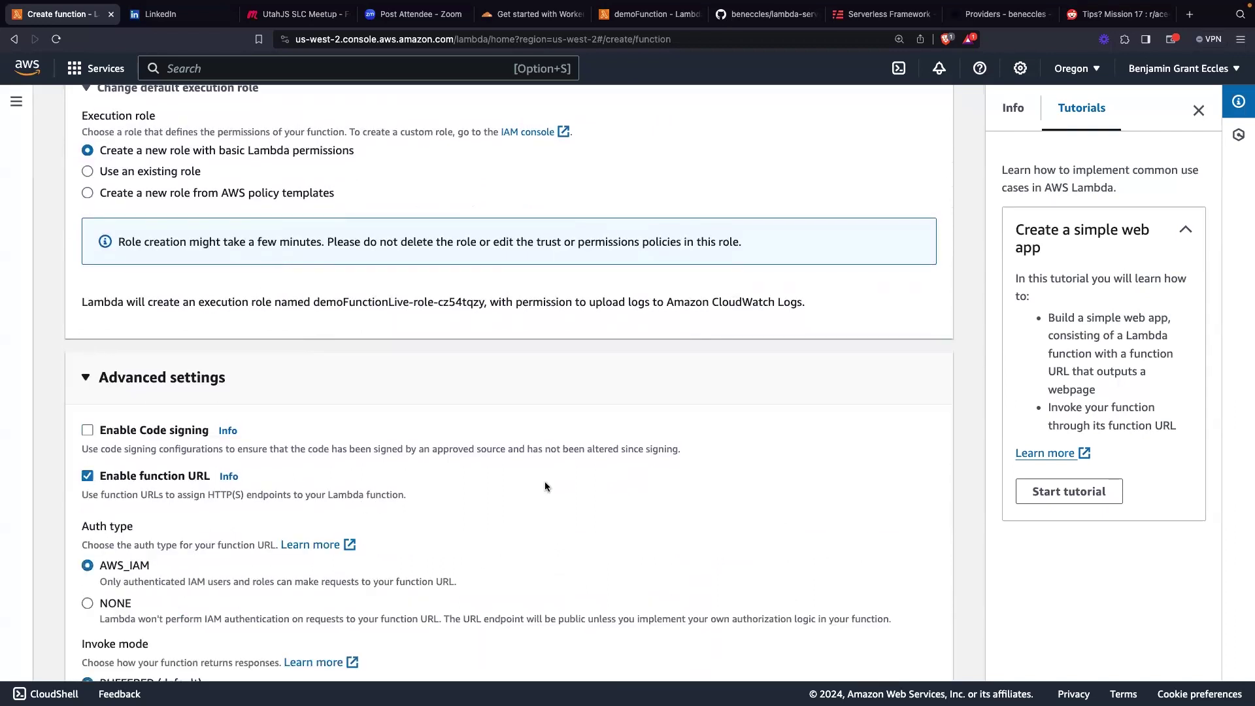
scroll(594, 504, down, 3)
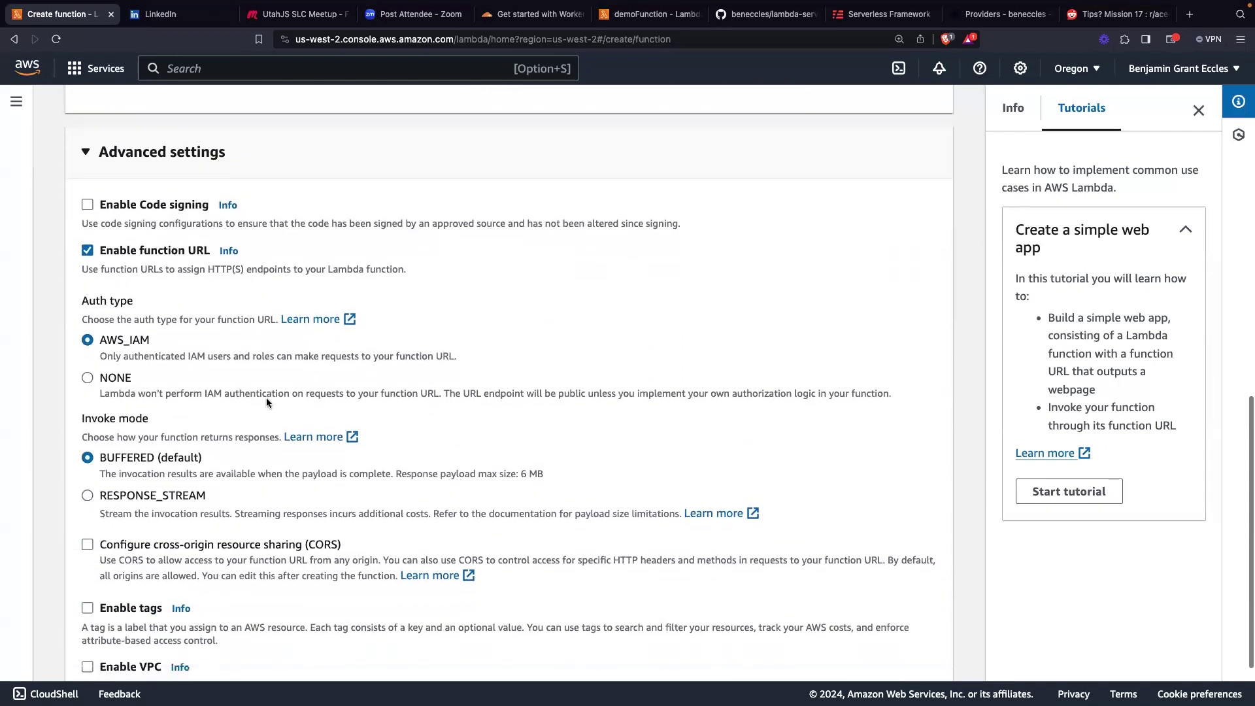
click(88, 377)
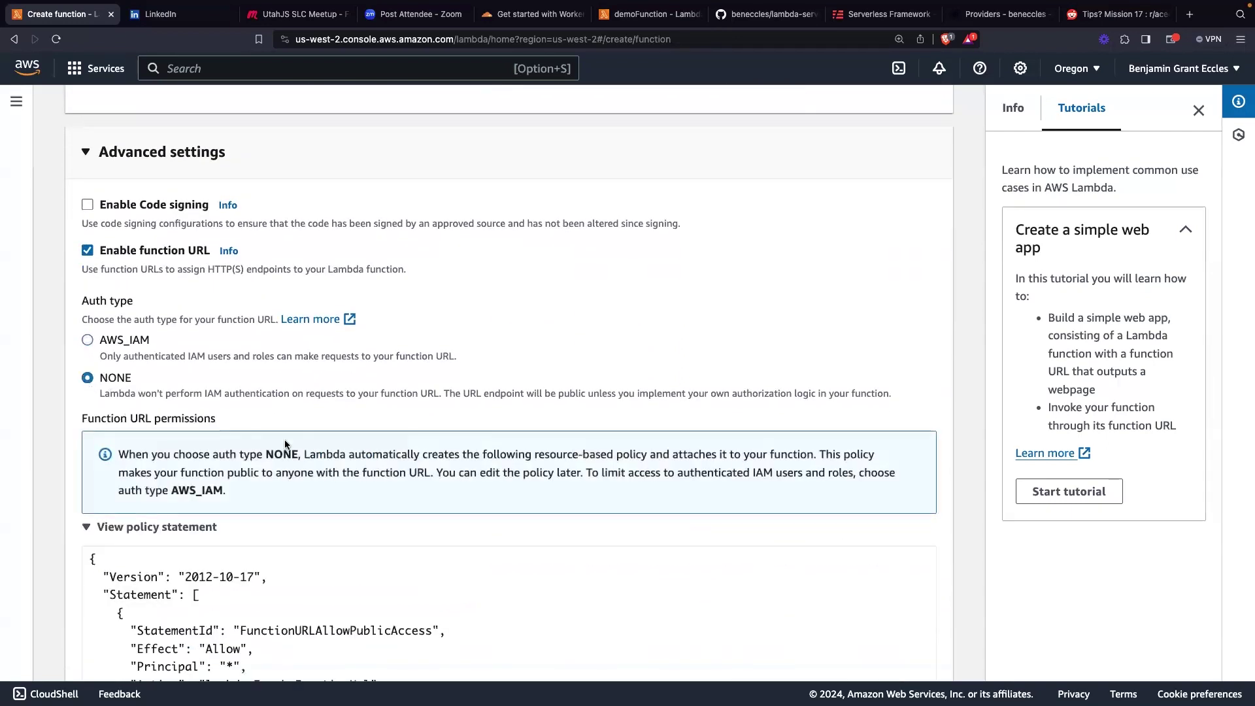
scroll(284, 441, down, 5)
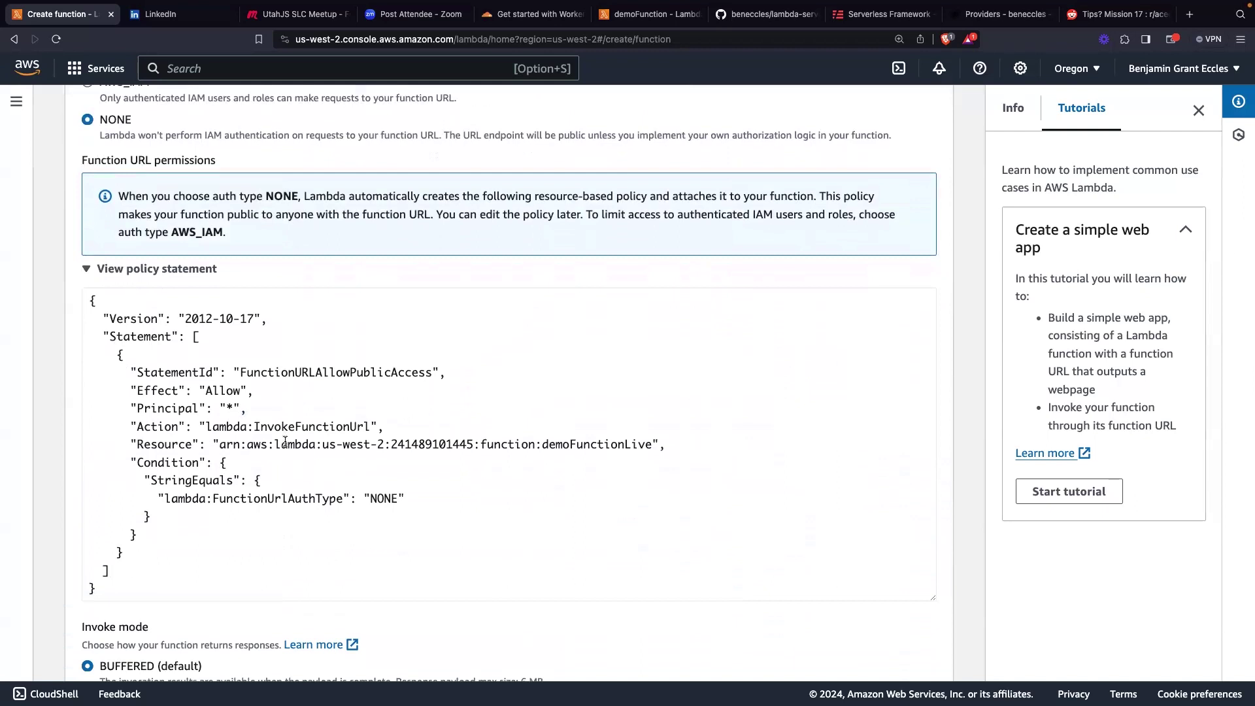
scroll(285, 441, down, 5)
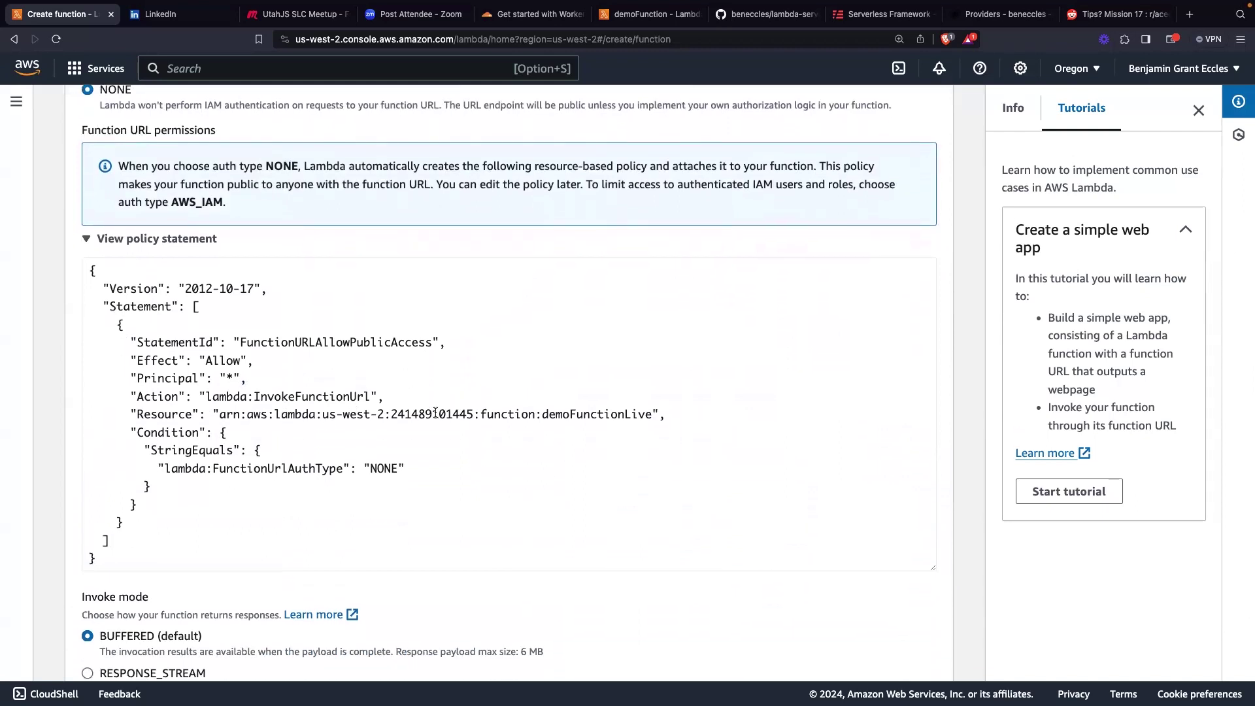
scroll(435, 413, down, 1)
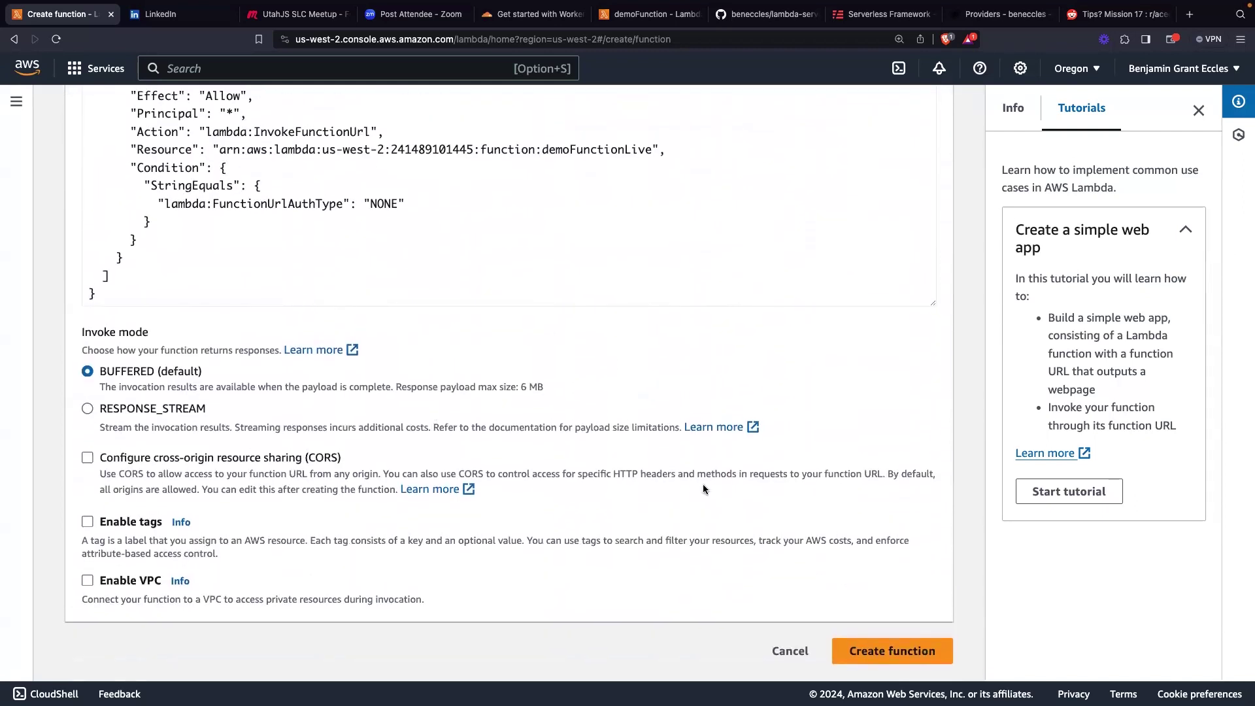
click(906, 658)
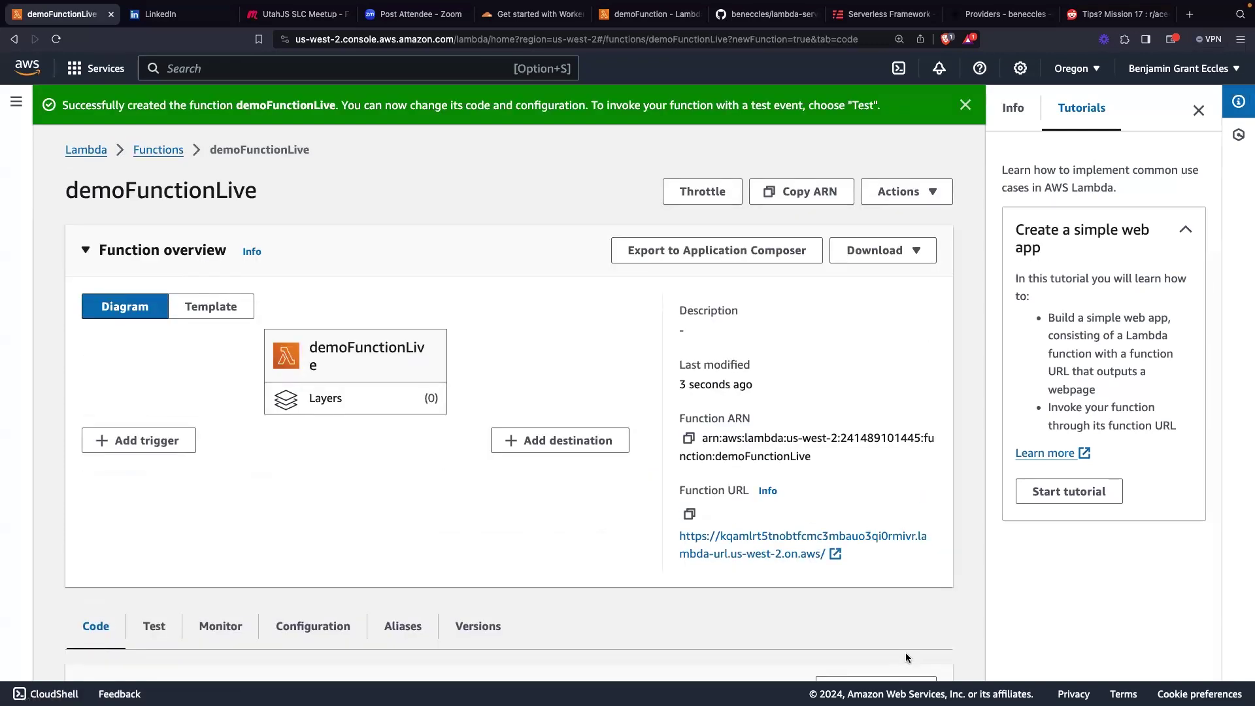
Review demoFunctionLive's function URL and its default 'Hello from Lambda!' handler code.
scroll(606, 536, down, 6)
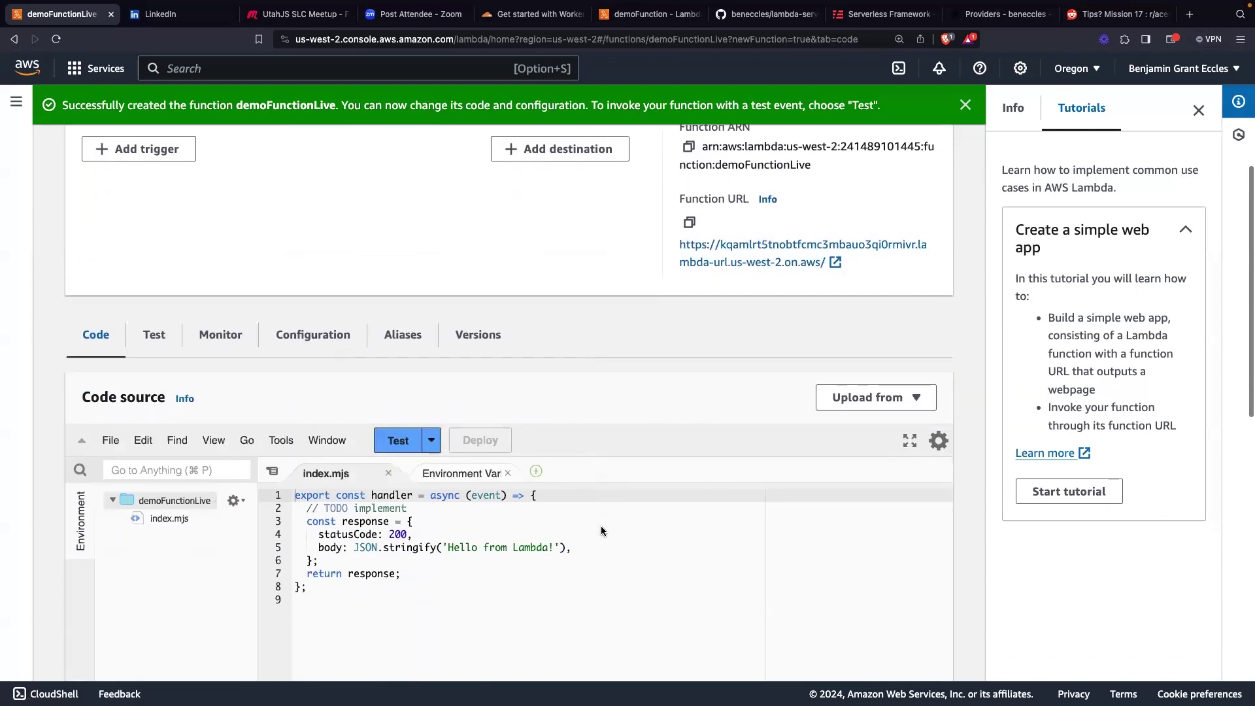
scroll(608, 328, up, 6)
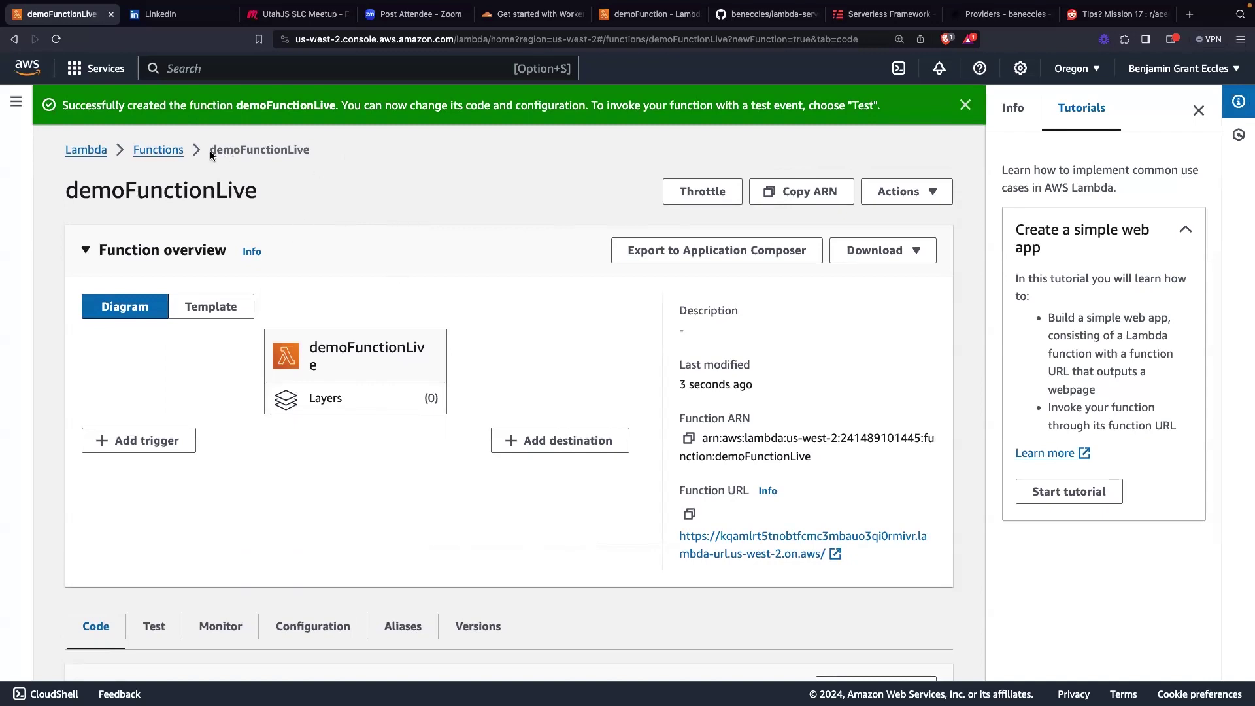
click(225, 70)
Search for IAM and open the demo-github-action user's details.
text(IAM)
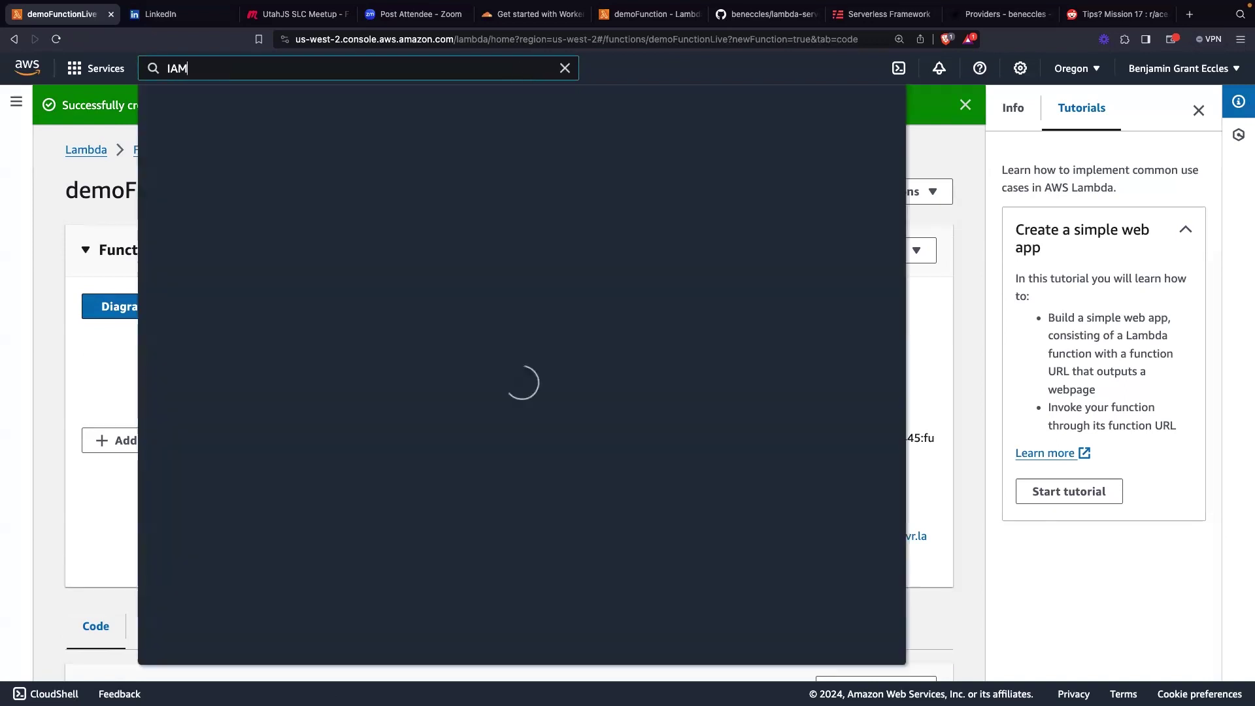
key(Return)
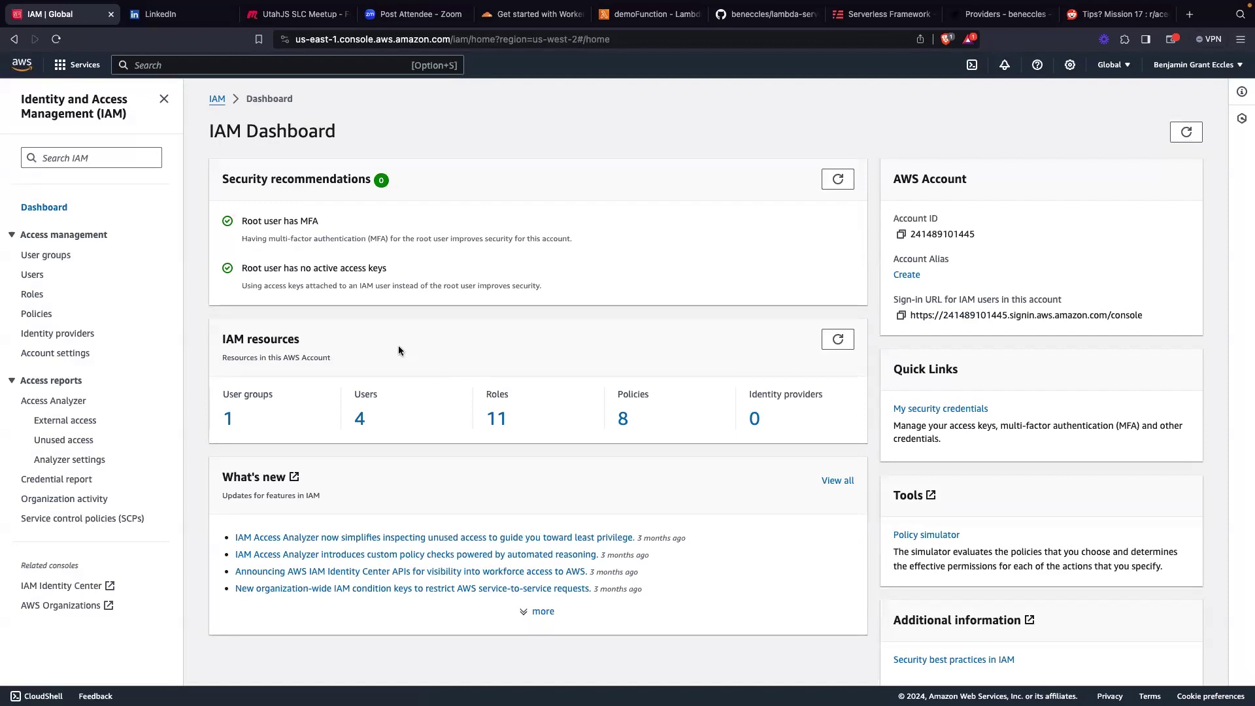
click(364, 423)
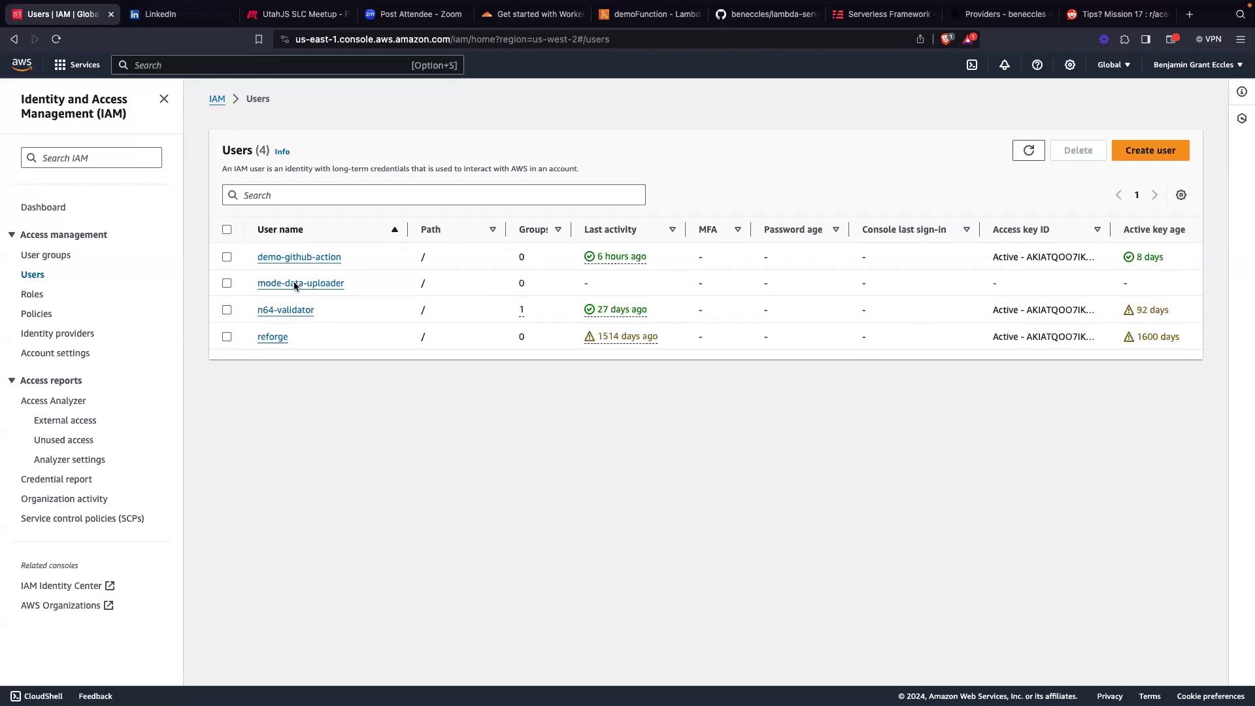
click(309, 257)
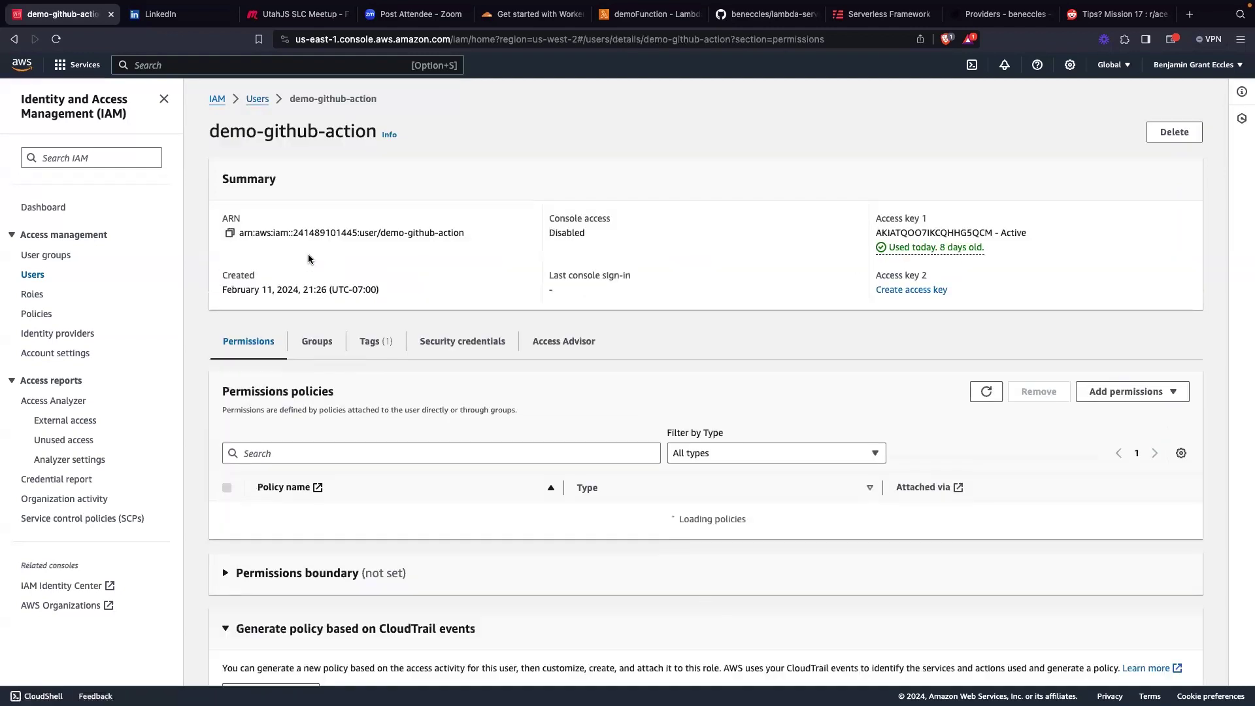
Expand the GitHub-Deploy-to-Lambda policy to read its lambda:UpdateFunctionCode JSON for demoFunction.
scroll(437, 302, down, 2)
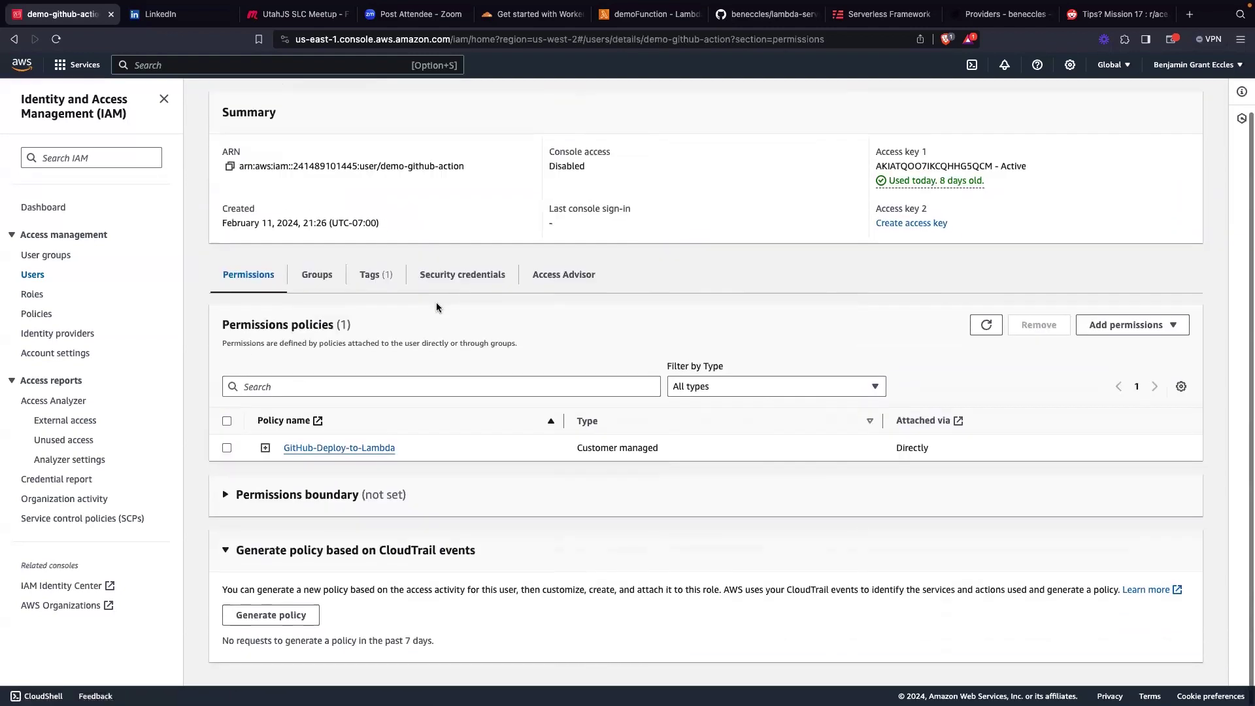
click(266, 450)
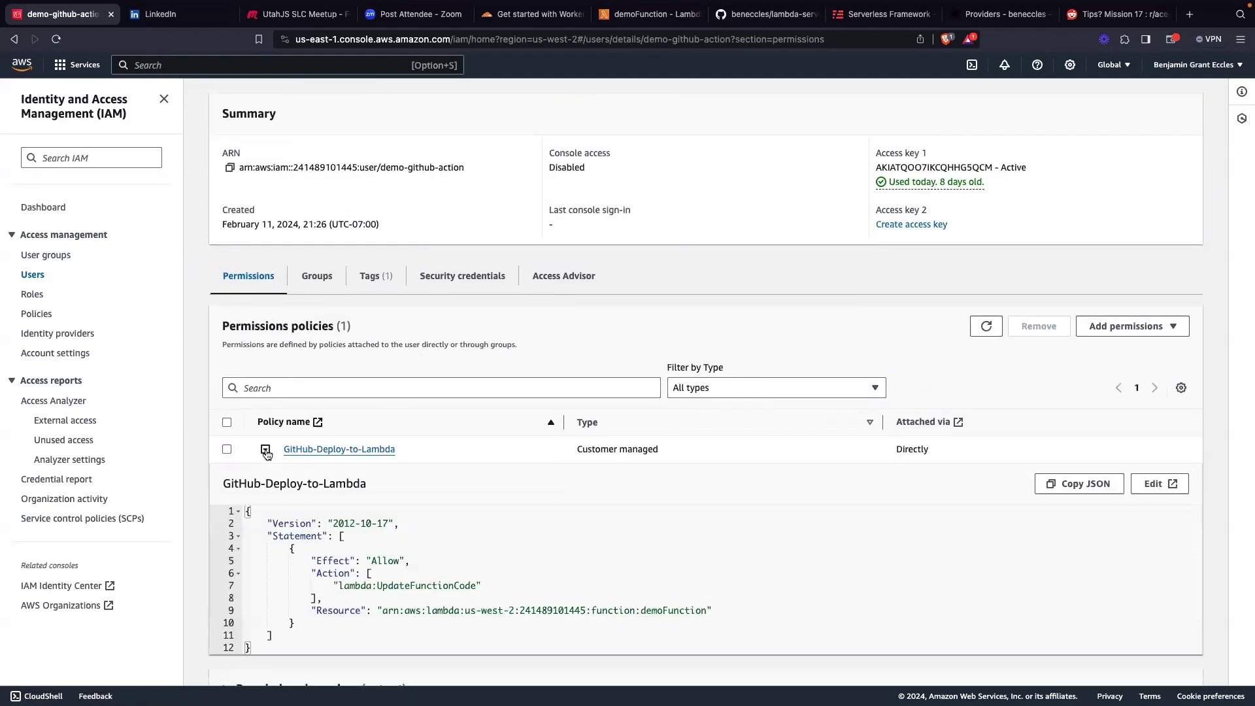
scroll(266, 453, down, 4)
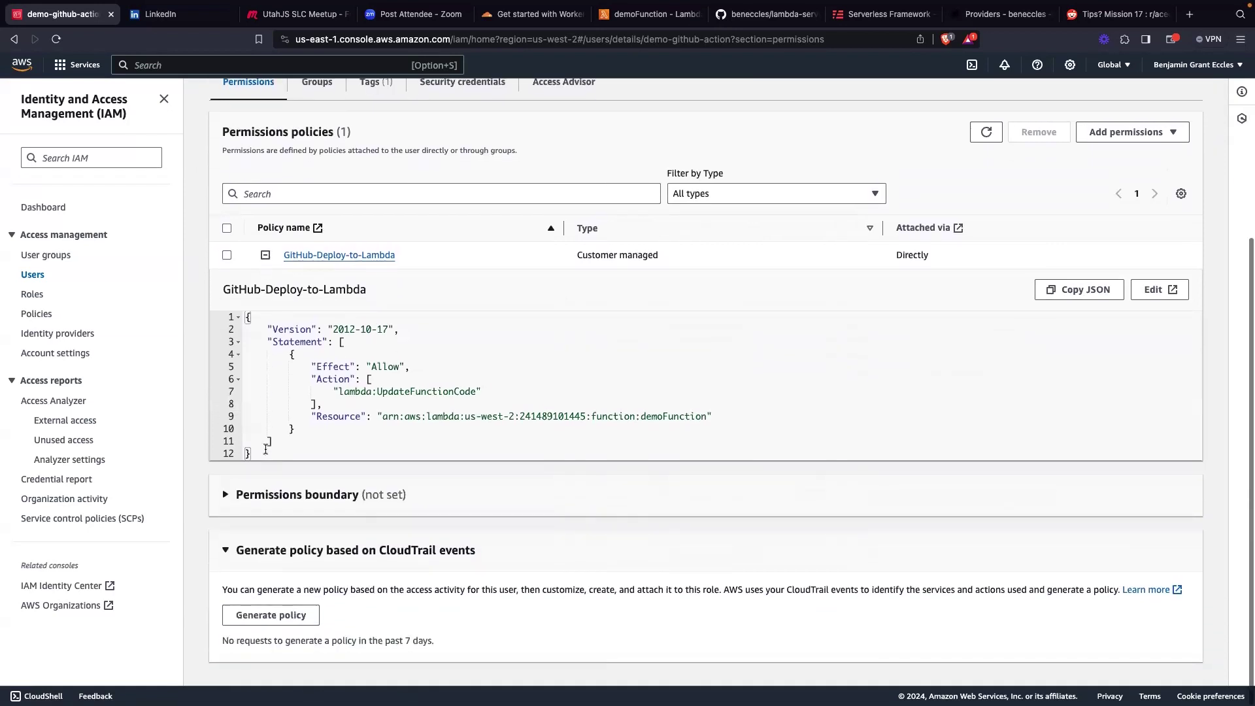
scroll(266, 449, up, 2)
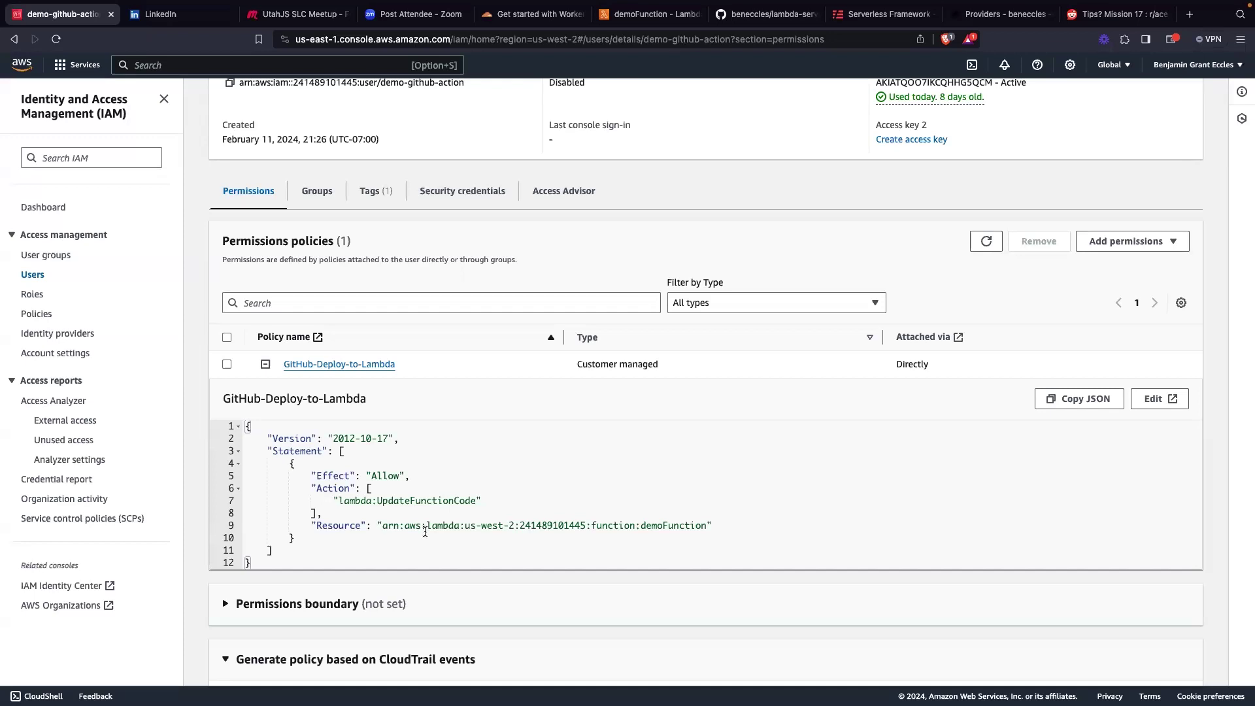
scroll(792, 360, up, 1)
scroll(791, 361, up, 5)
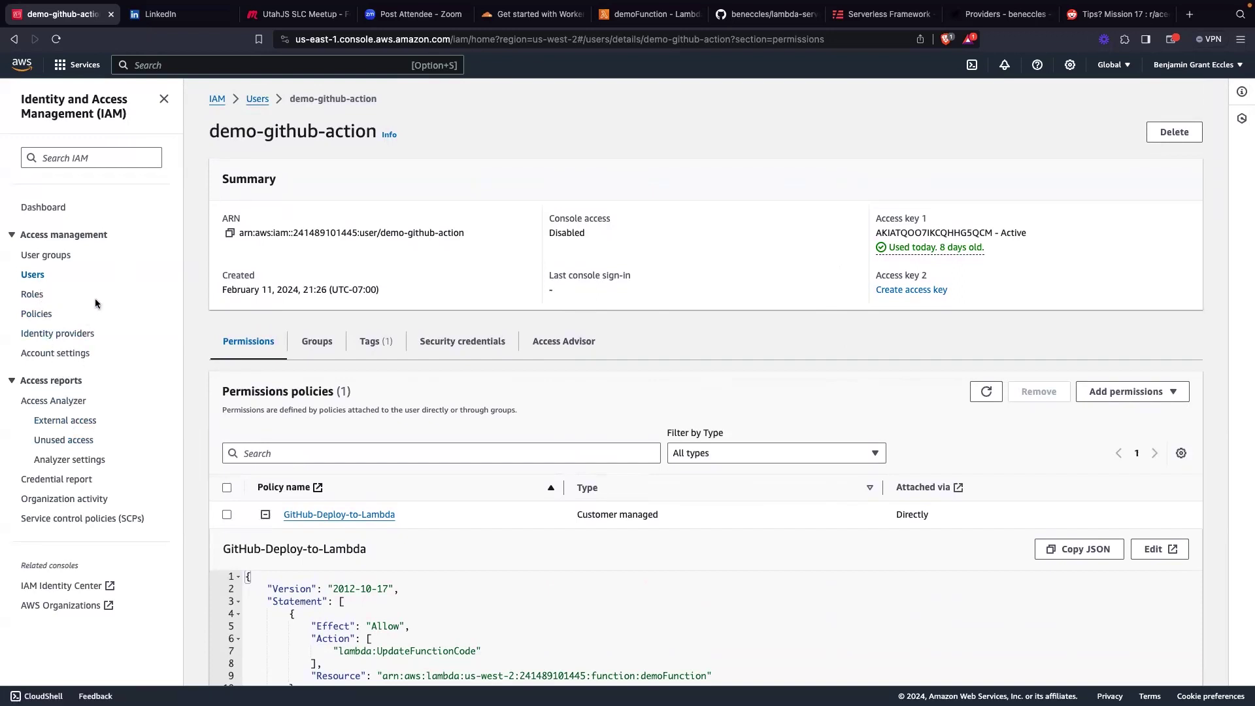
Start a new IAM policy from the Policies list and switch its editor to JSON.
click(49, 315)
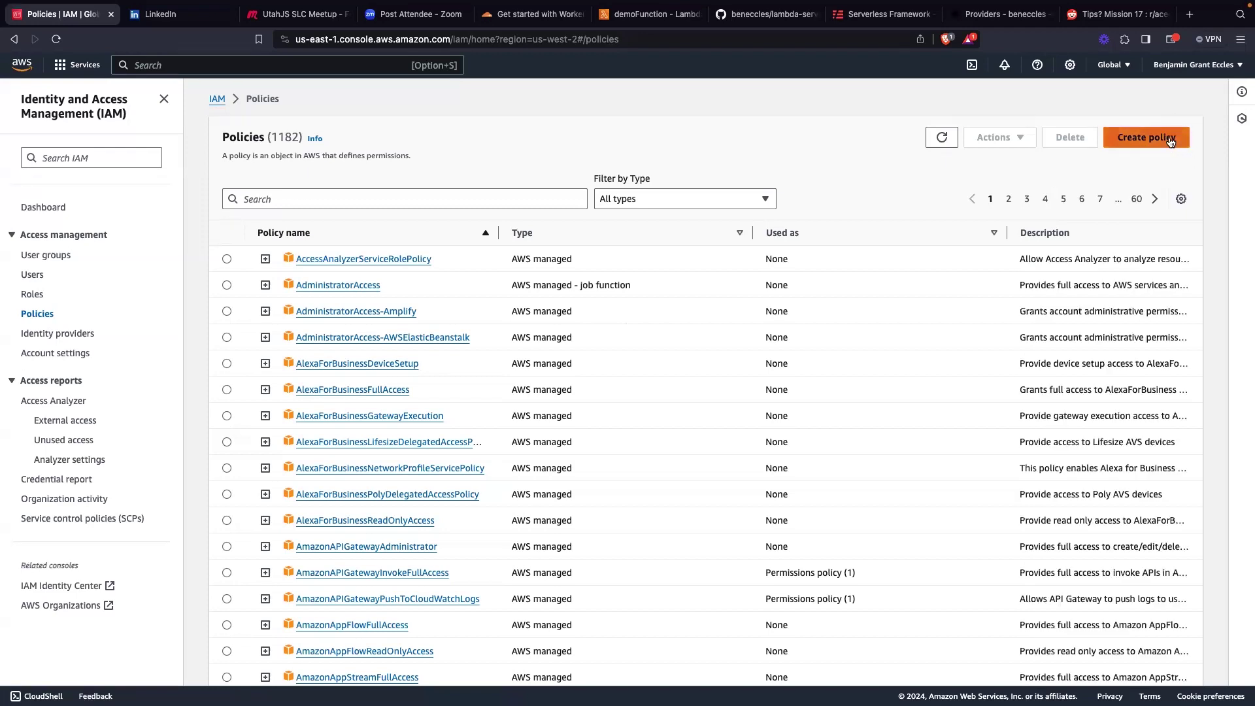
click(1170, 140)
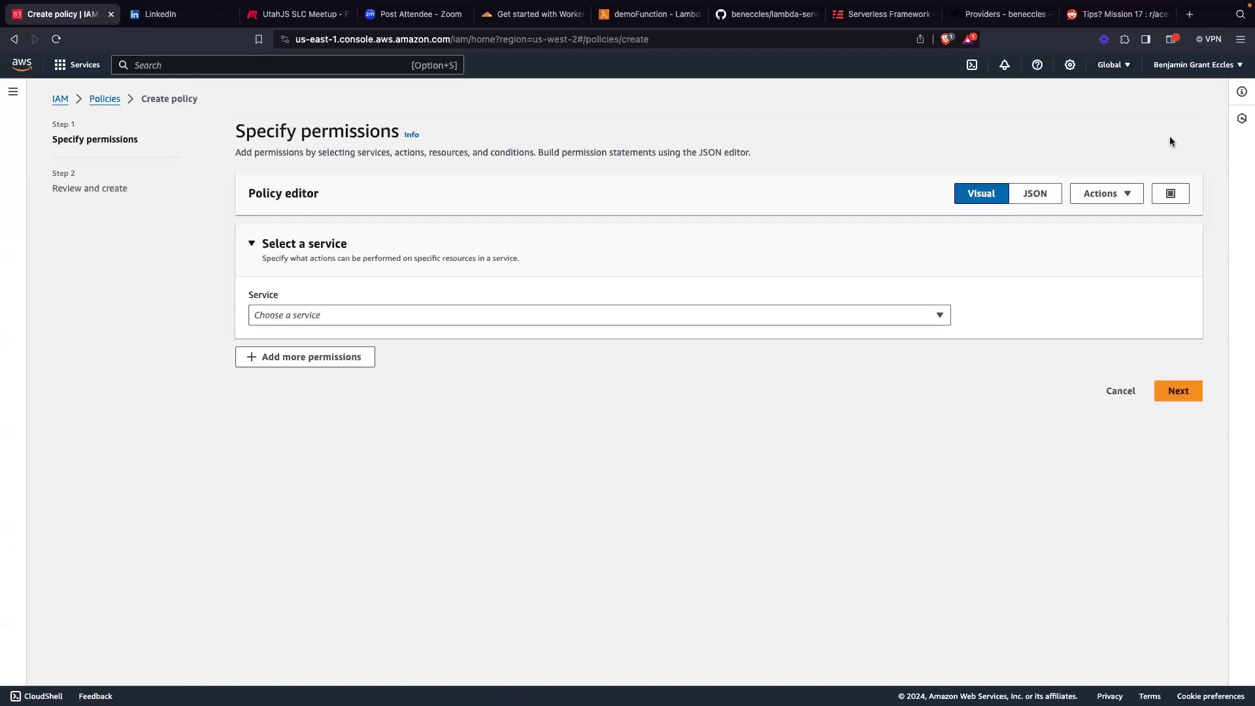
click(745, 320)
click(876, 268)
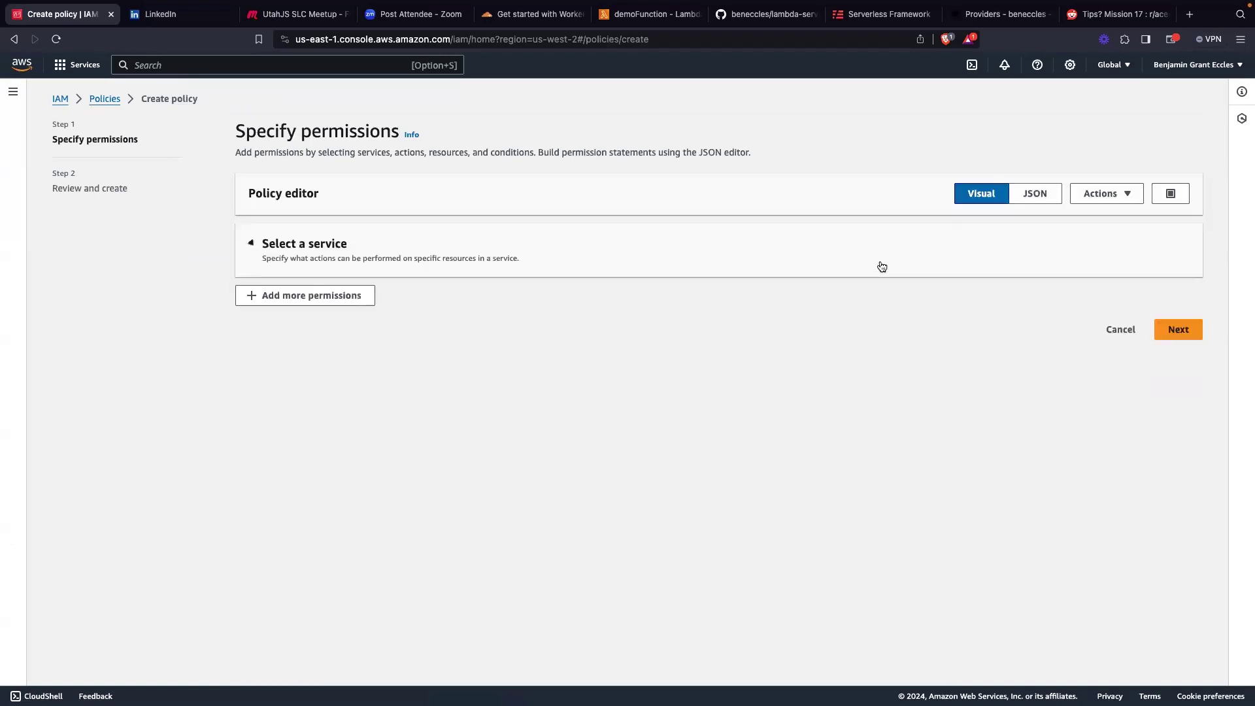
click(1039, 194)
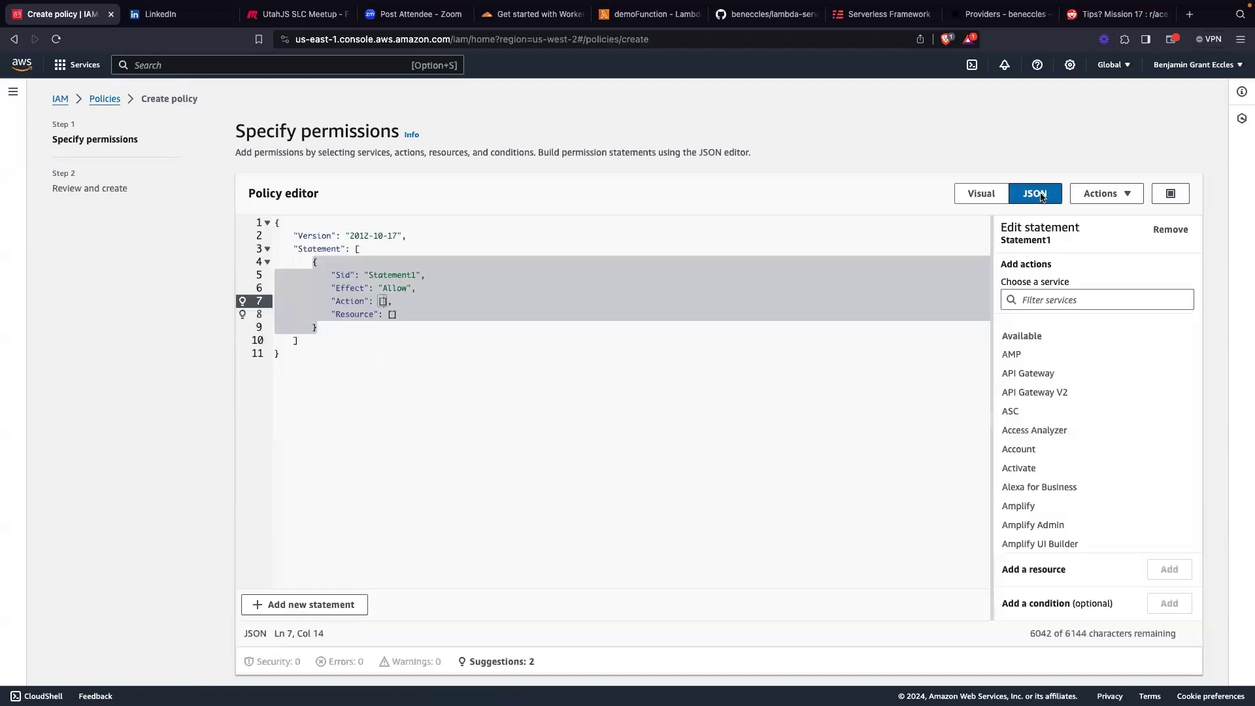
click(581, 441)
Select the example UpdateFunctionCode policy JSON in README.md.
key(ctrl+Left)
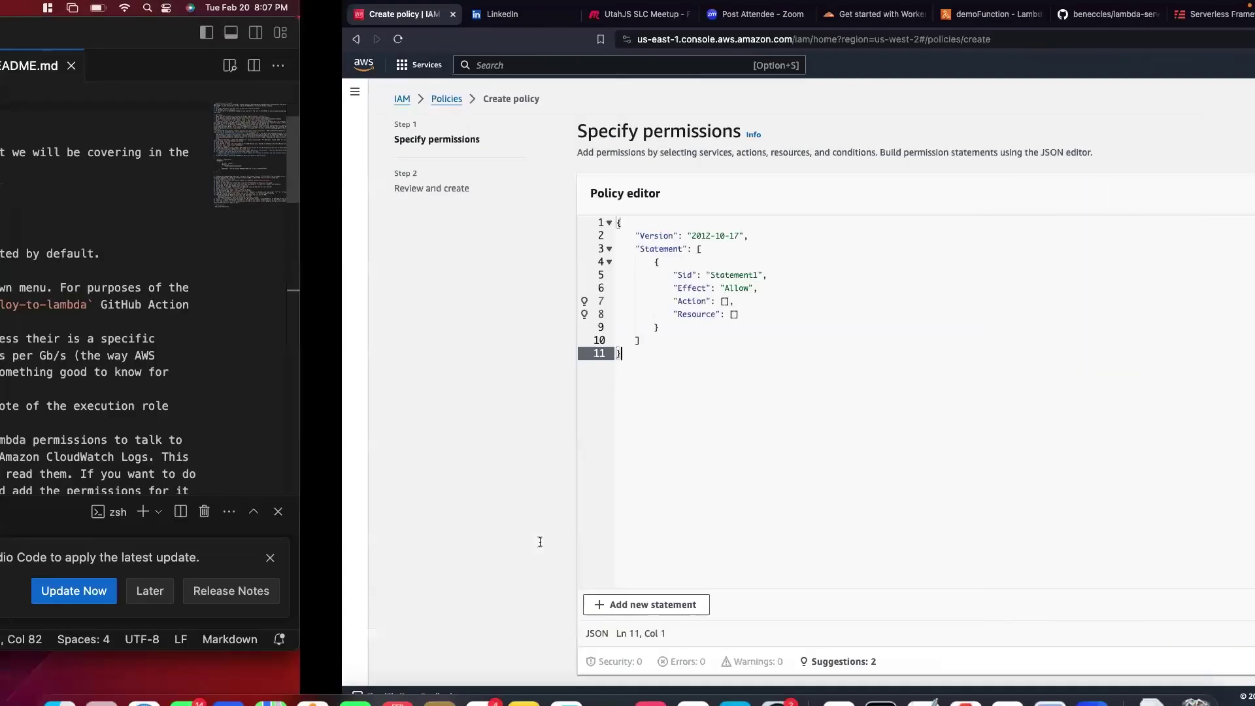
scroll(632, 377, down, 1)
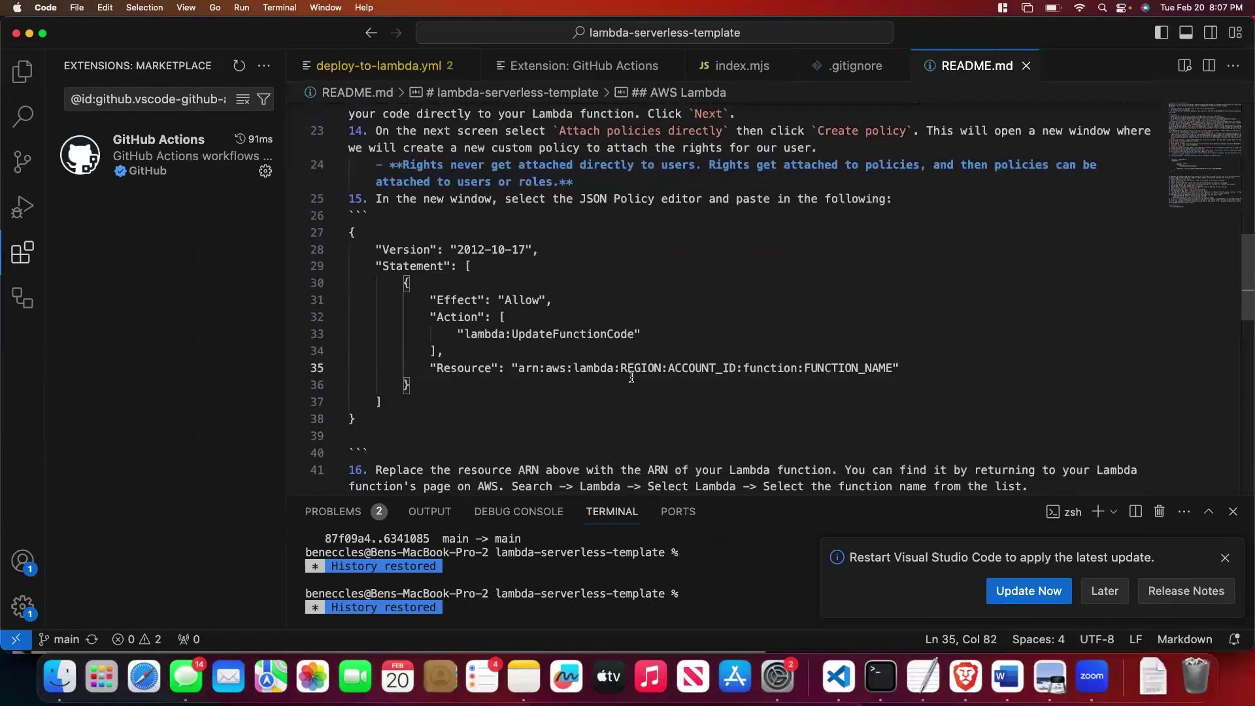
click(486, 287)
drag(351, 235, 431, 424)
key(super+c)
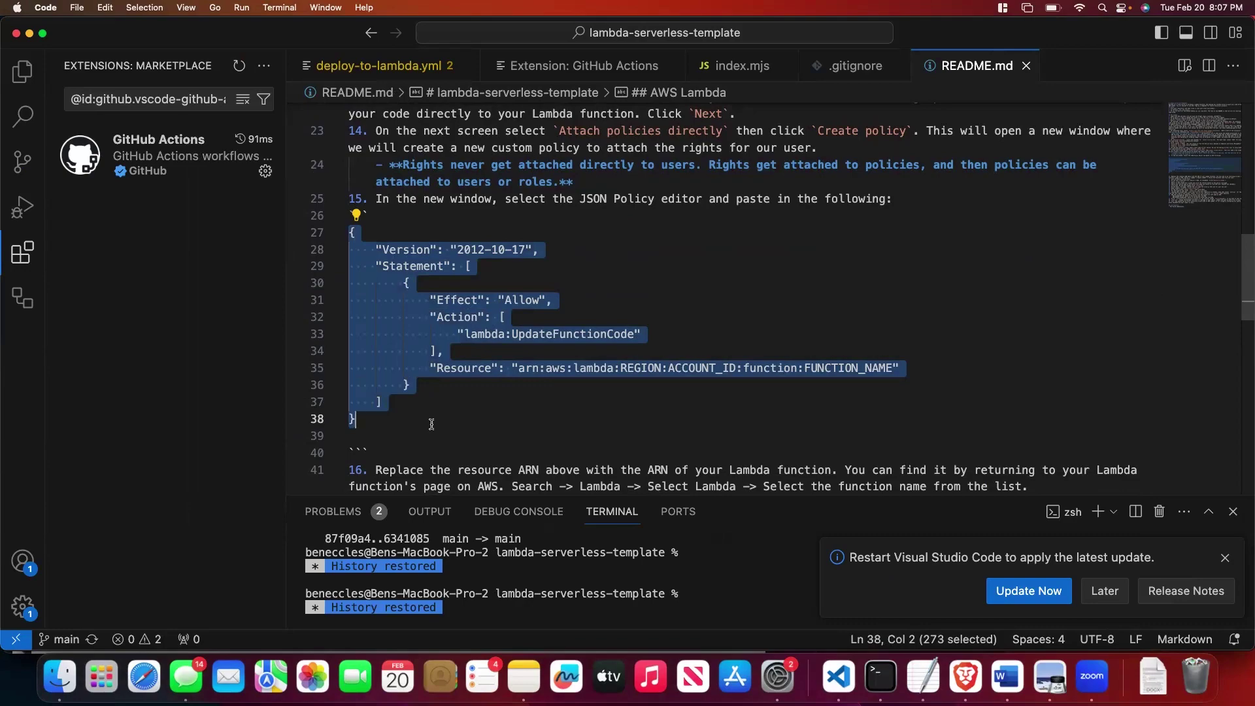
Back in the browser, select the entire template policy JSON in the editor.
key(ctrl+Right)
double_click(352, 333)
click(353, 348)
drag(347, 359, 266, 208)
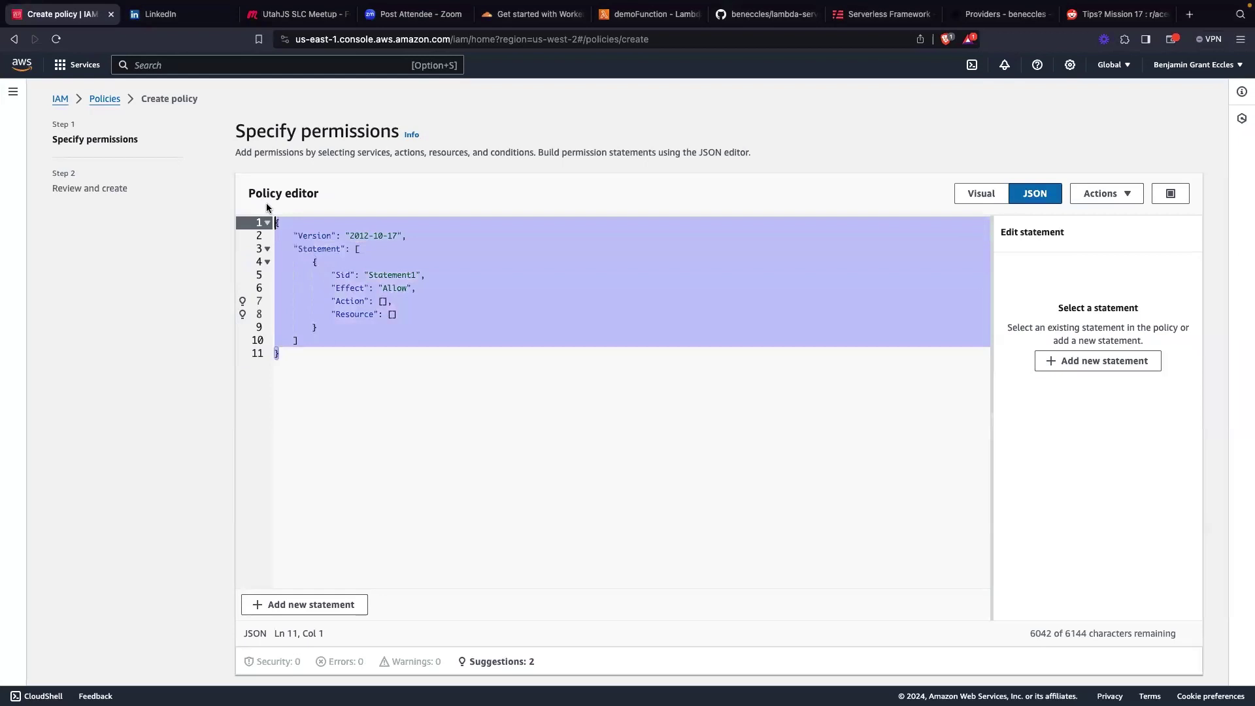
Paste the README's lambda:UpdateFunctionCode policy over the template JSON.
key(super+v)
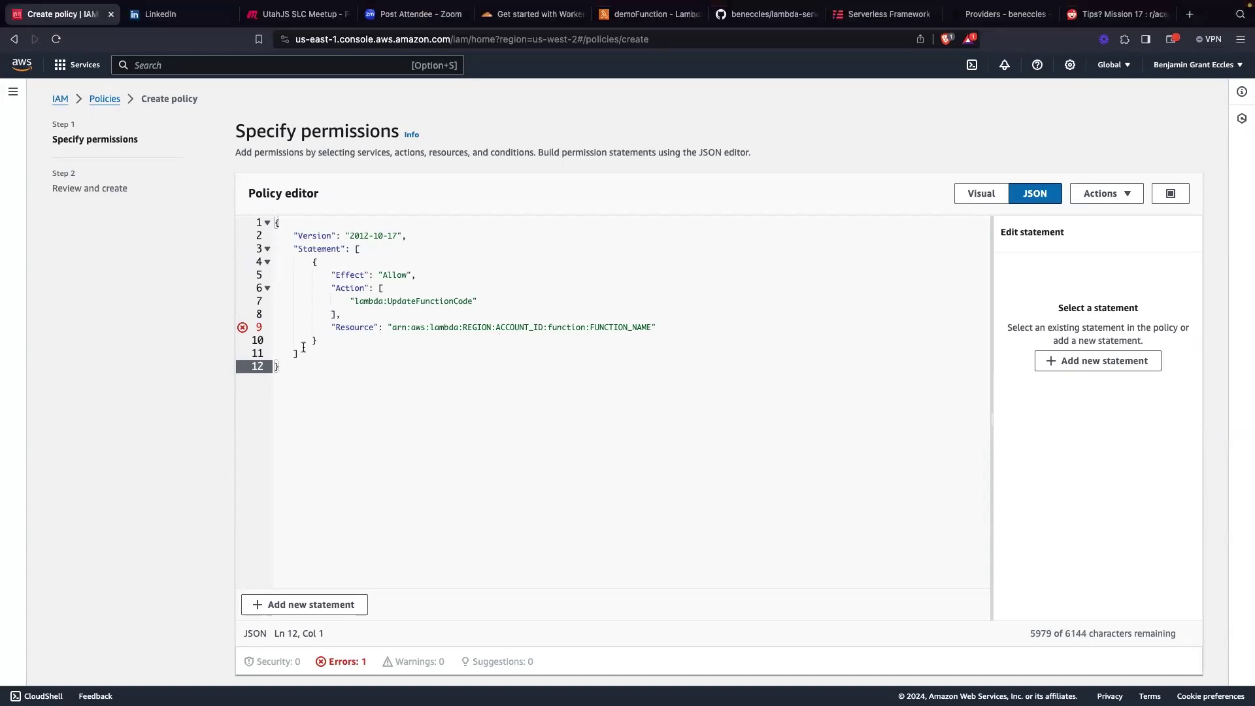
Go to the AWS sign-in page by entering 'aws' in the LinkedIn tab's address bar.
click(157, 16)
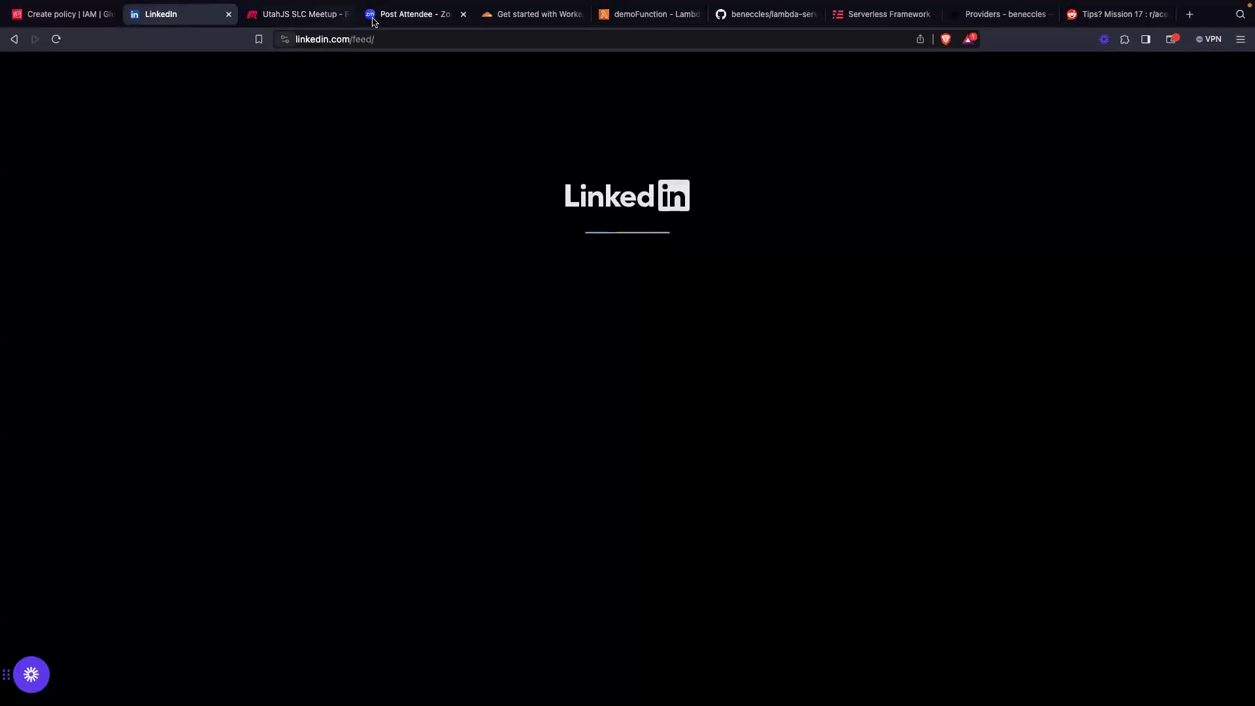
click(375, 39)
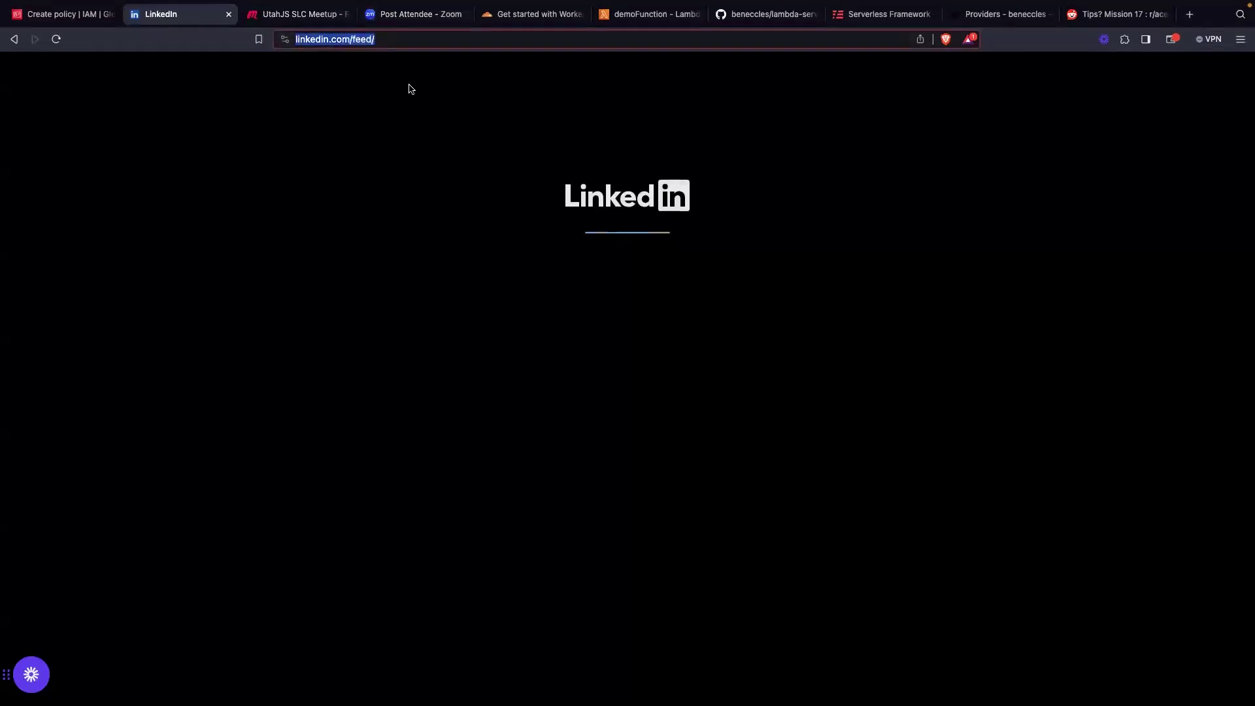
text(aws)
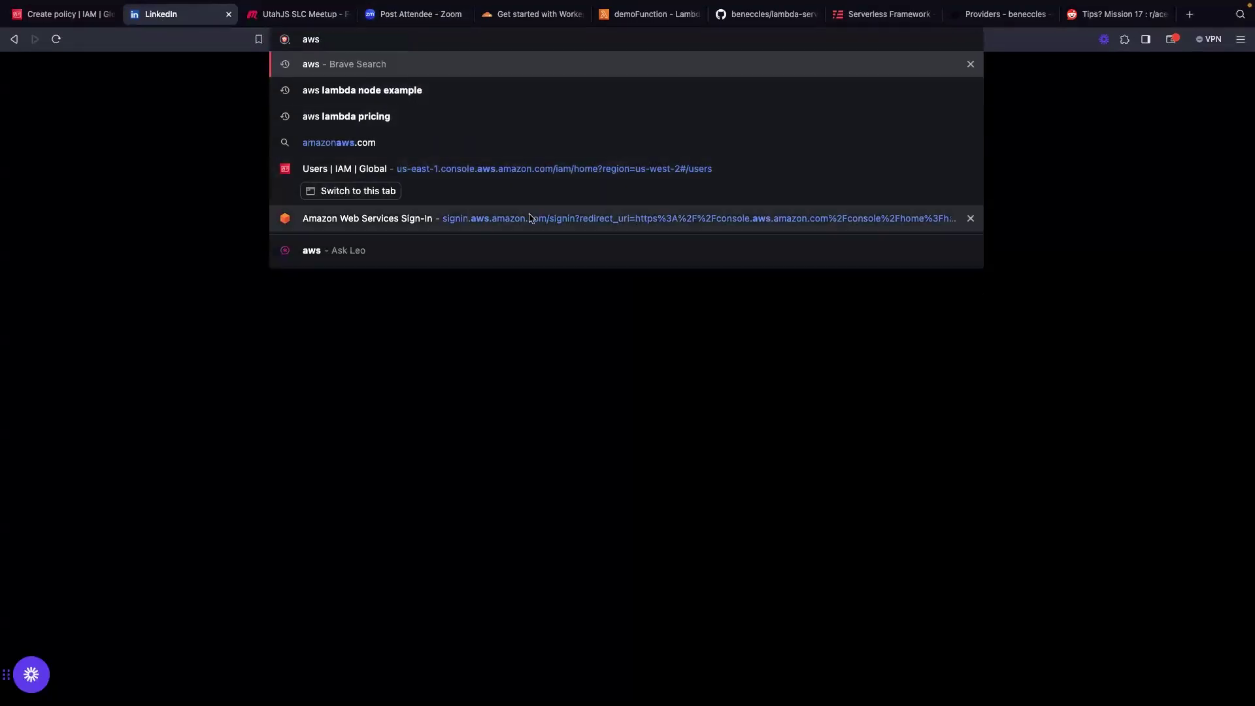
click(533, 219)
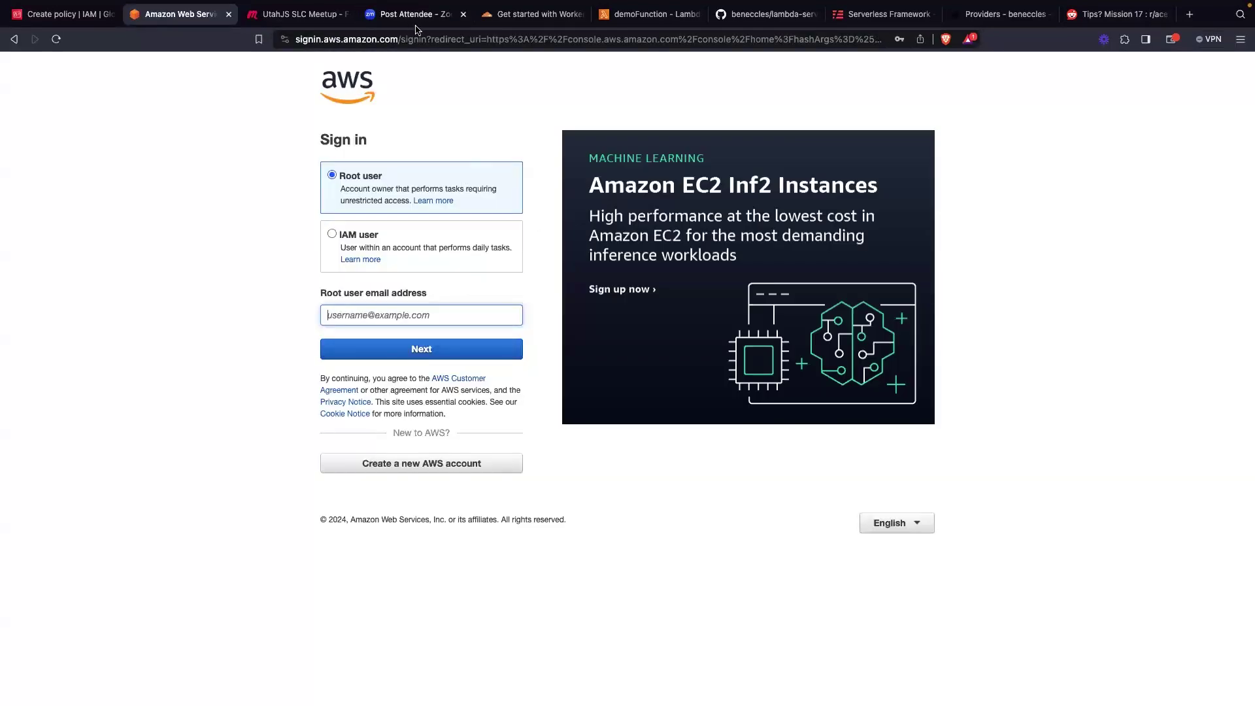
Sign in as root with the saved e-mail, password and an MFA code, then sign in again.
click(446, 323)
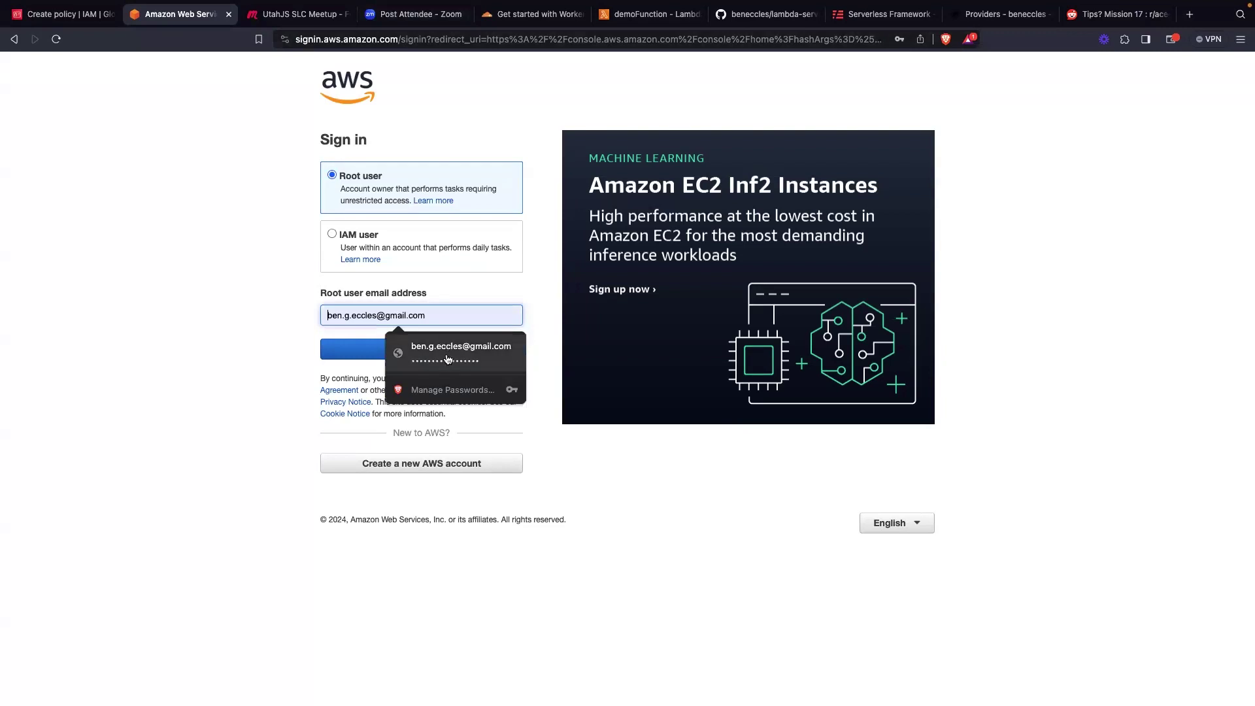
click(447, 357)
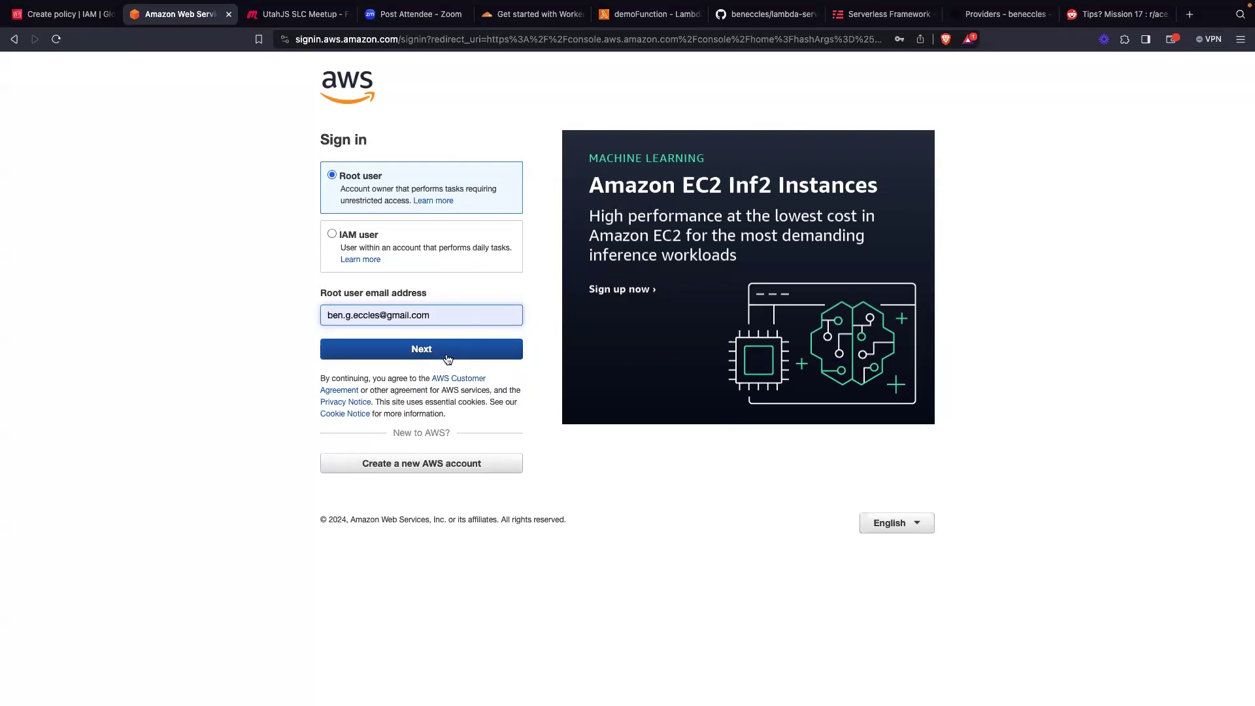
click(447, 358)
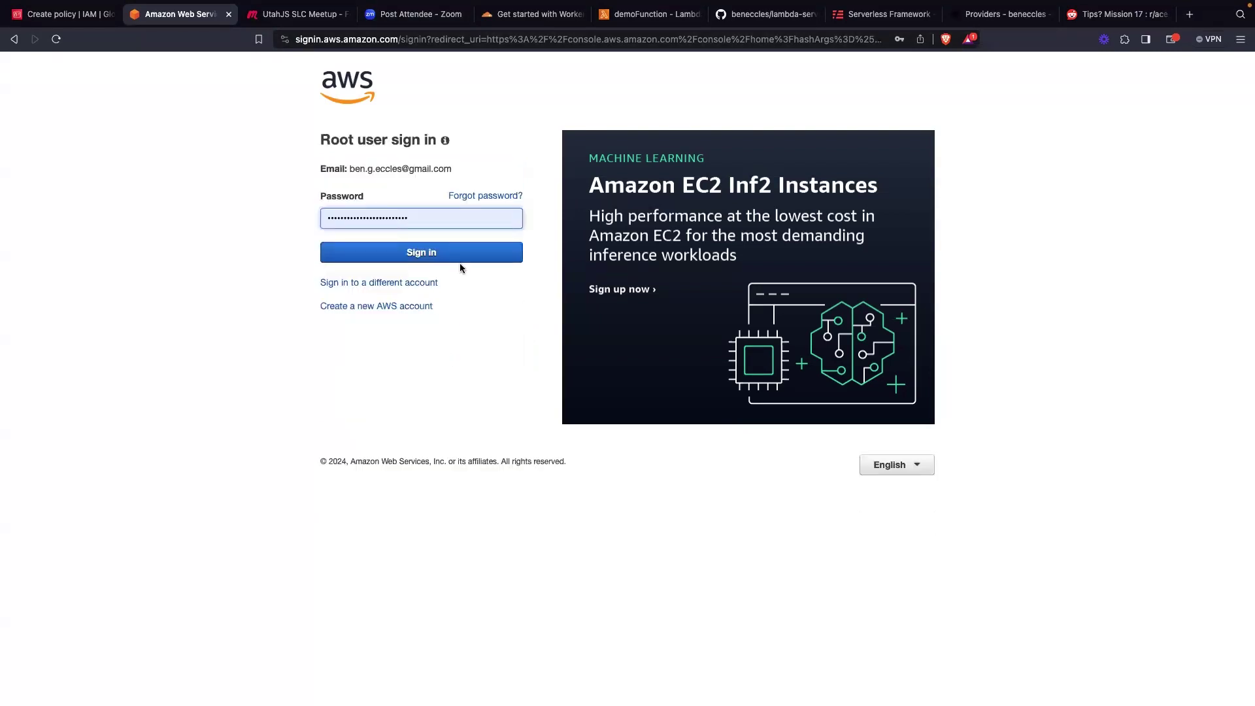
click(462, 261)
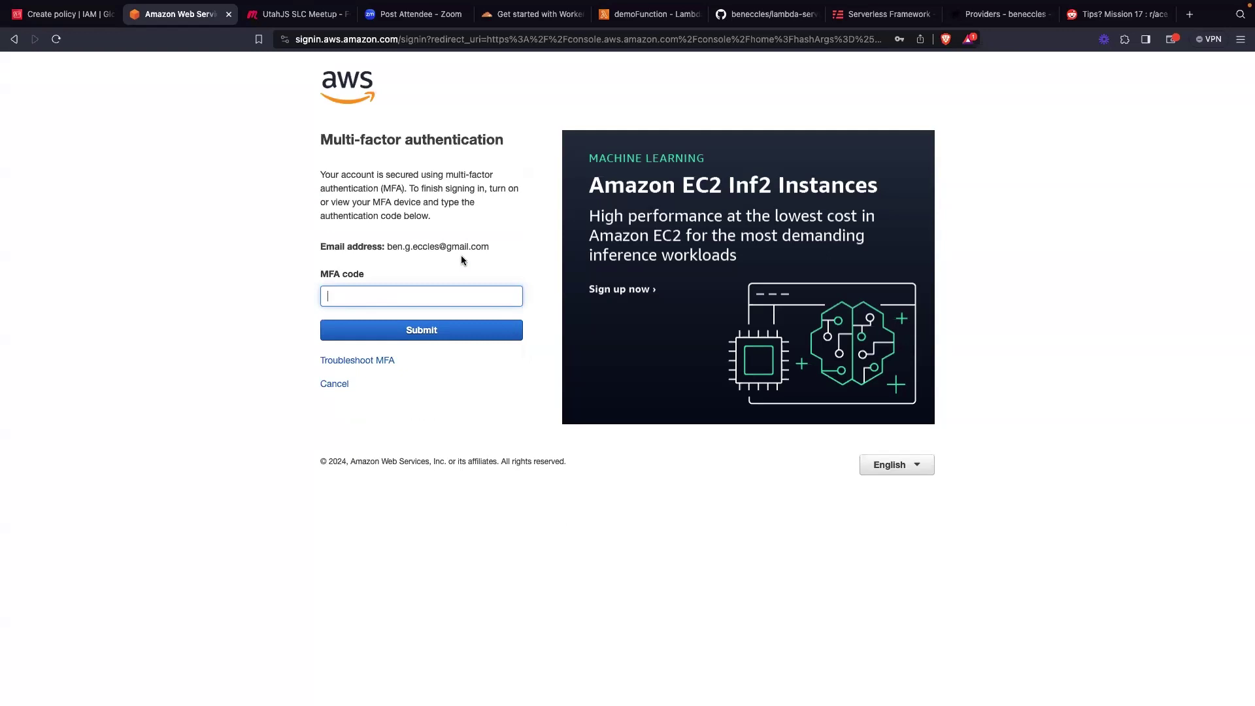
key(Return)
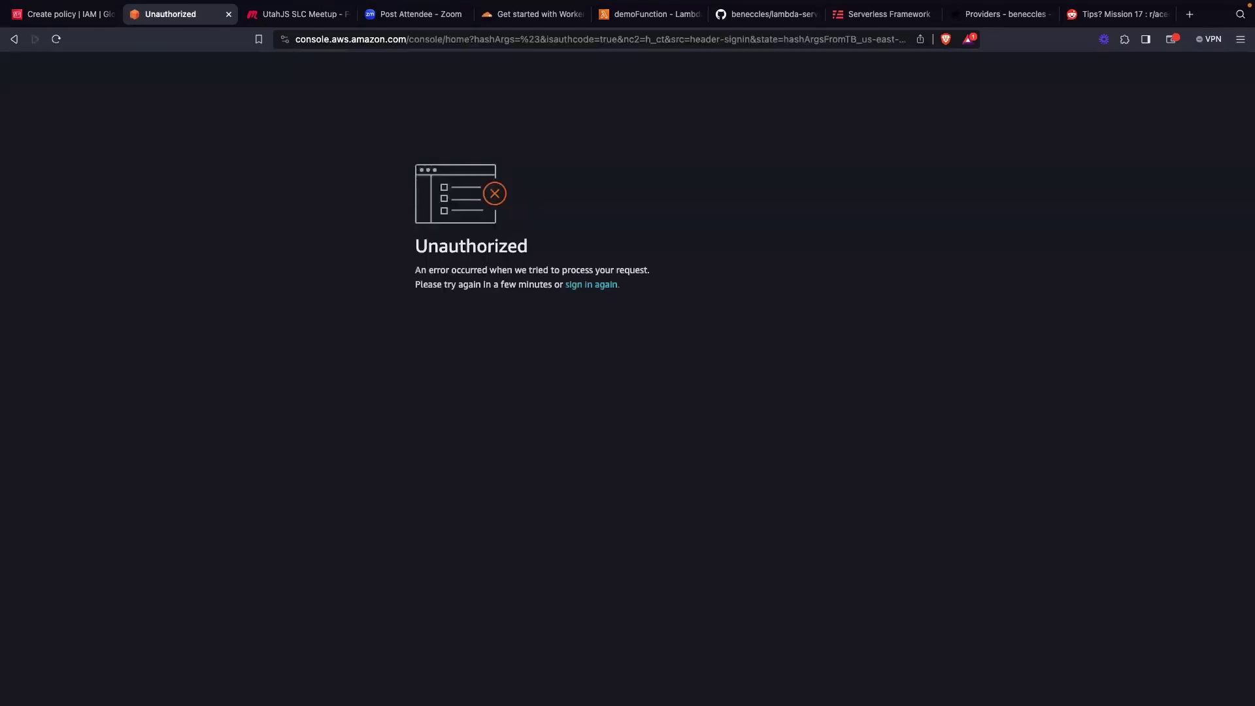
click(597, 286)
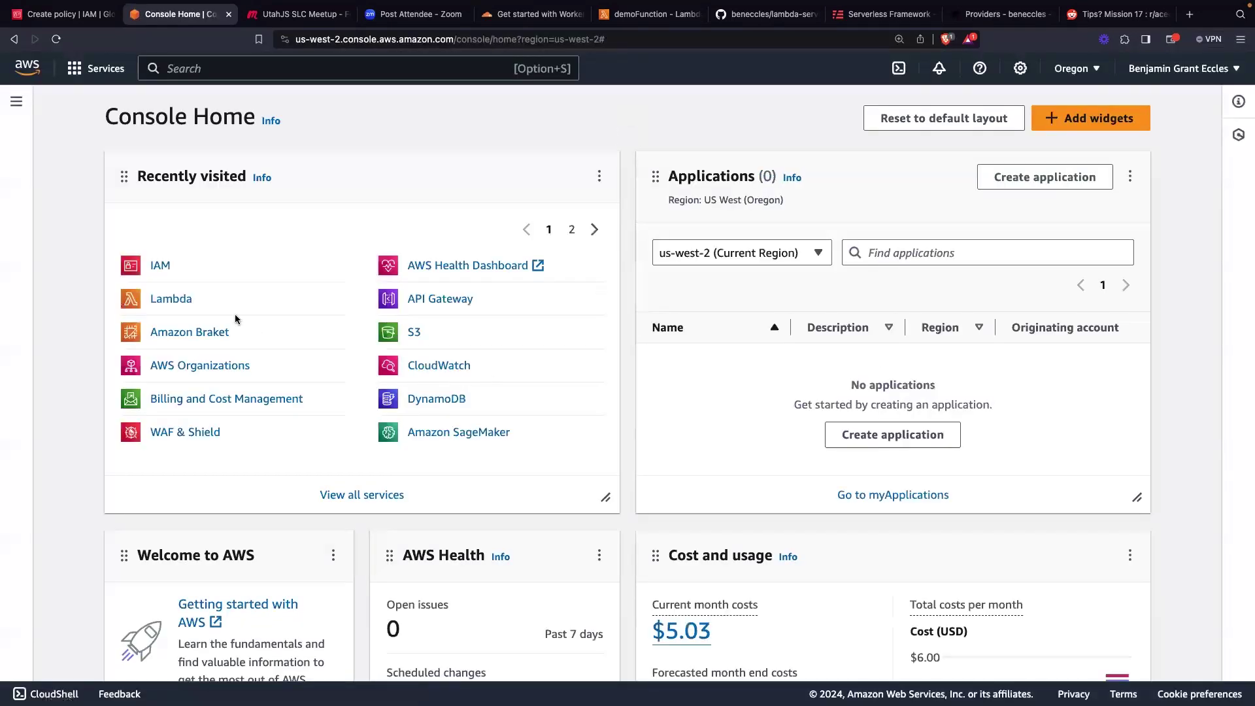
Copy the demoFunctionLive Lambda function's ARN and return to the IAM Create policy tab.
click(172, 301)
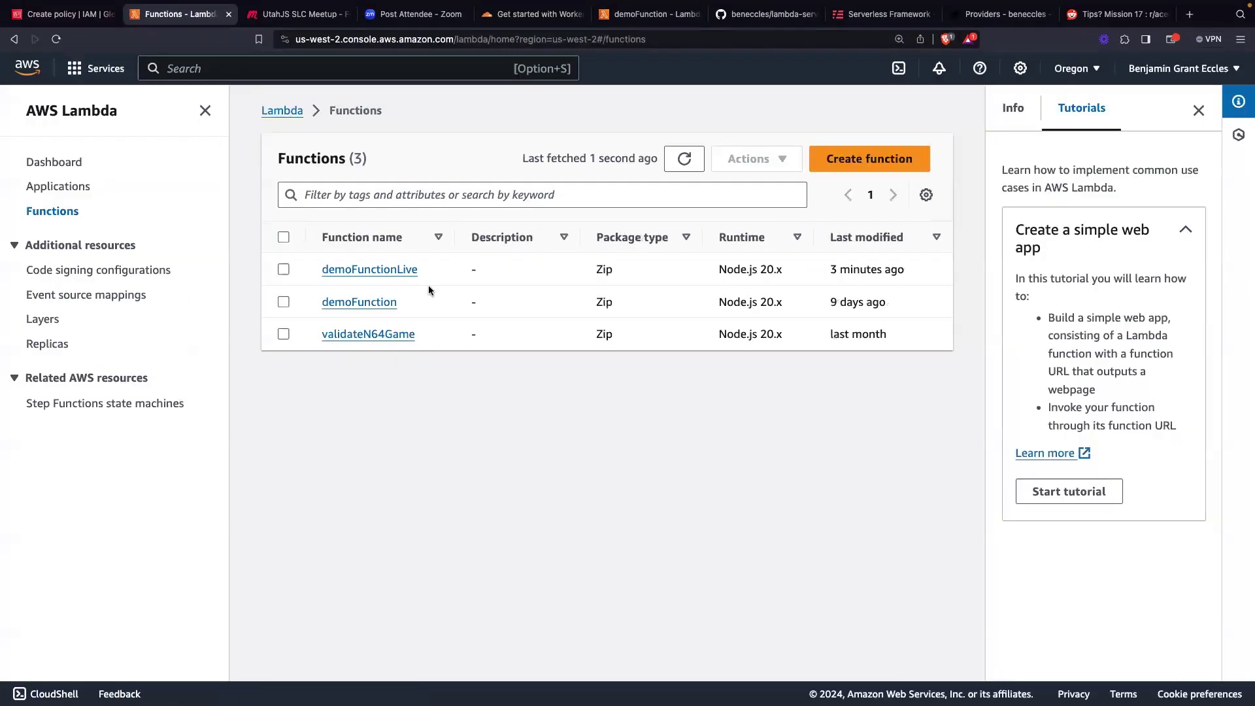
click(399, 270)
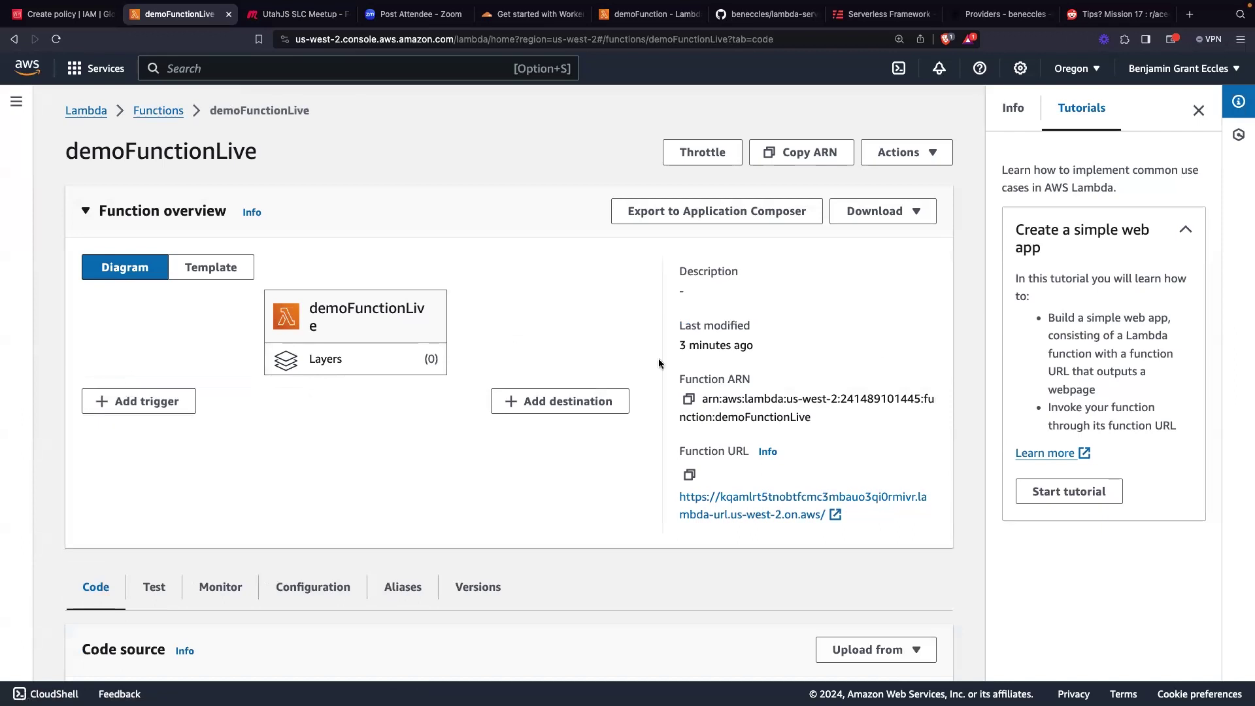
click(690, 399)
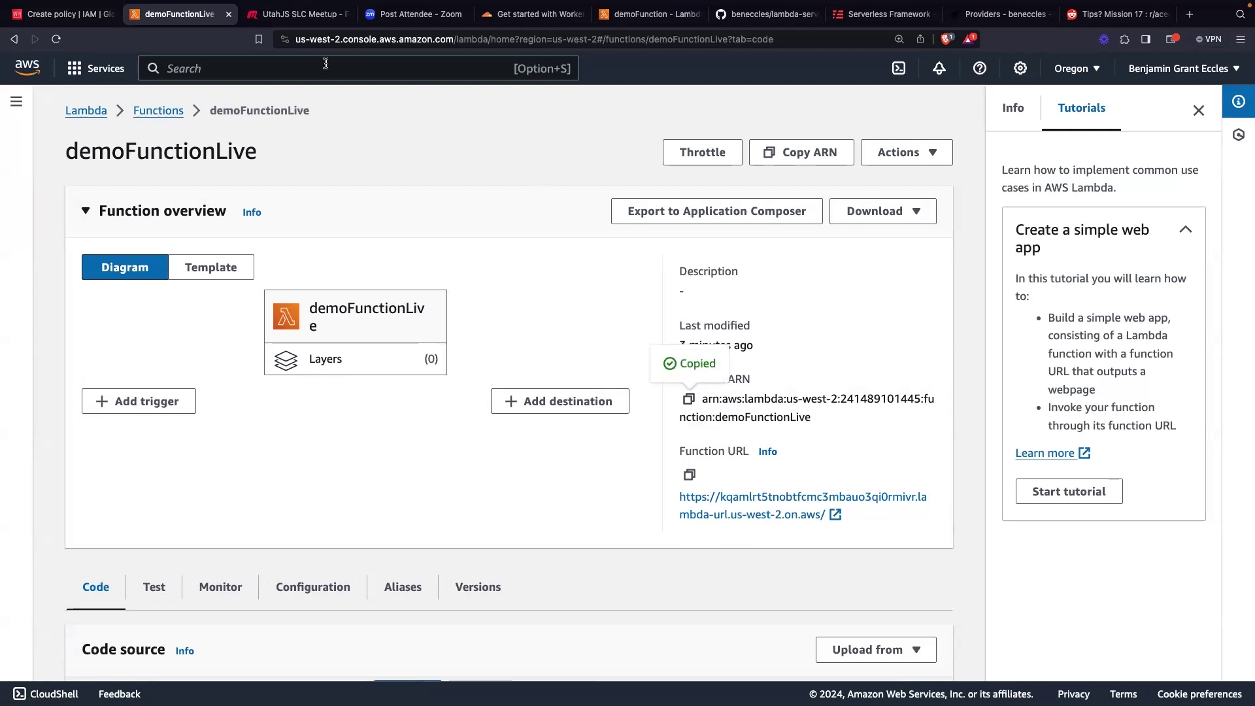
click(55, 16)
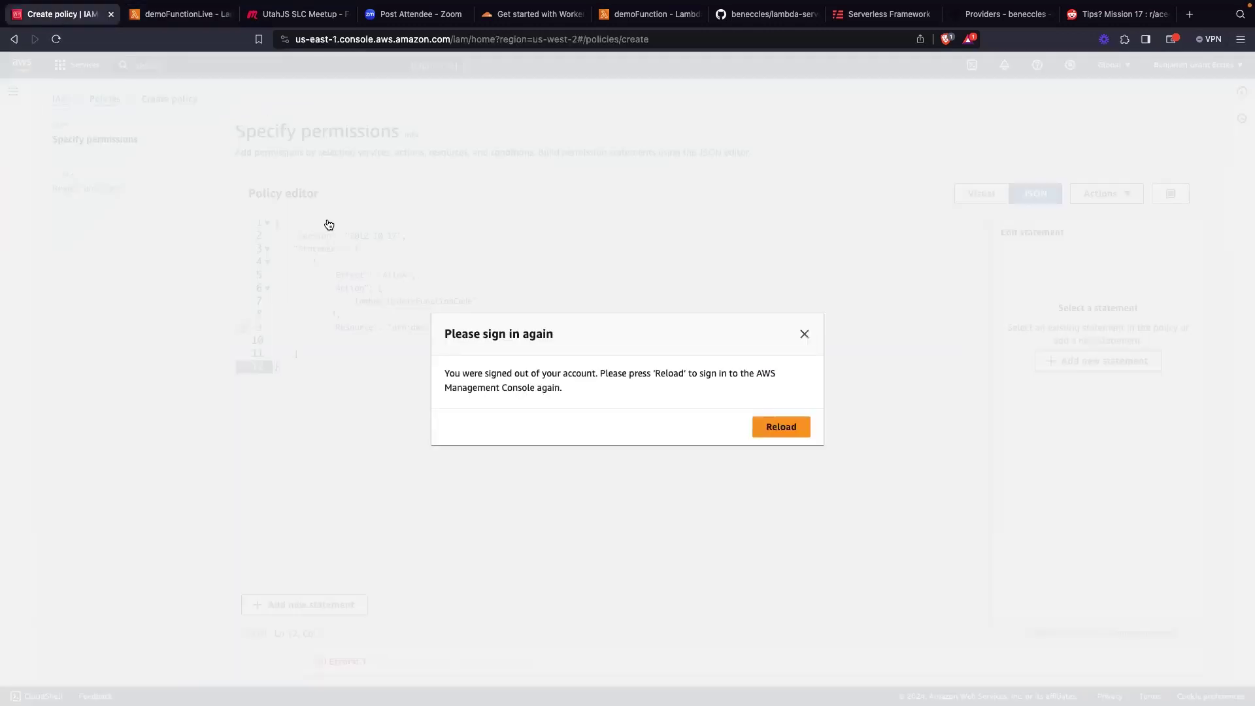
Reload the Create policy page and paste the ARN below the JSON policy, commented with //.
click(788, 433)
click(680, 256)
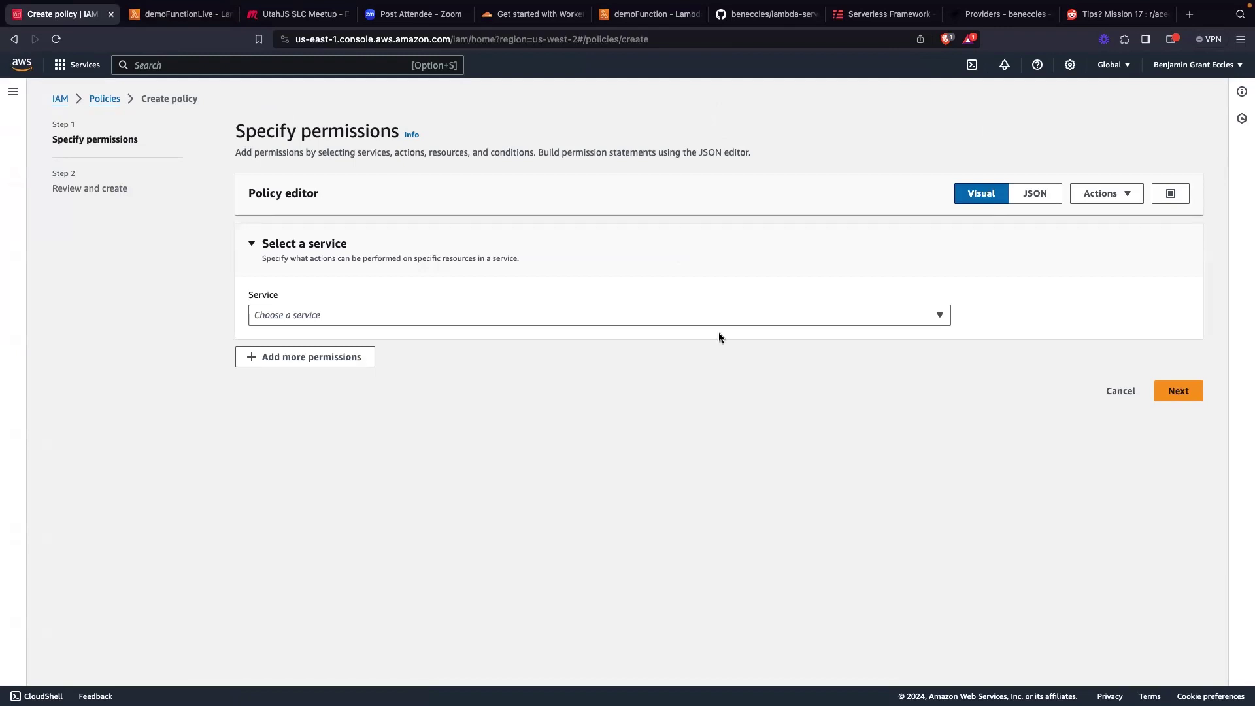
click(1035, 193)
click(509, 442)
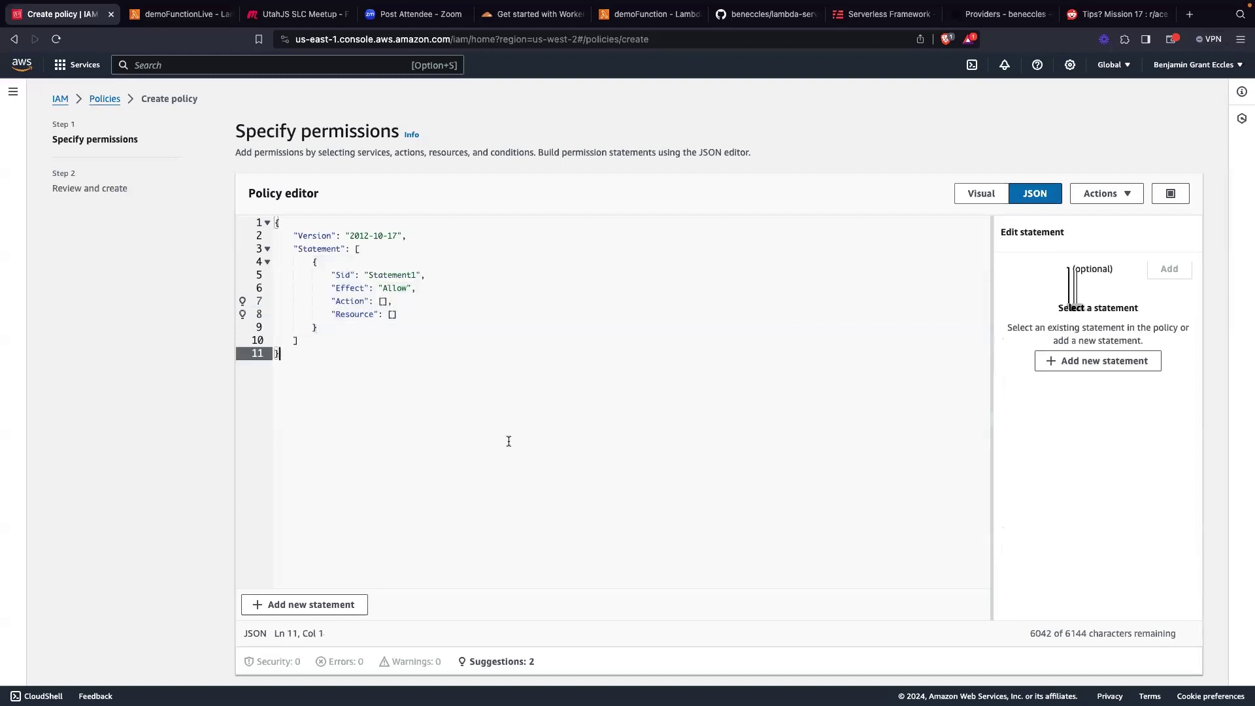
key(Return)
key(Return)
key(super+v)
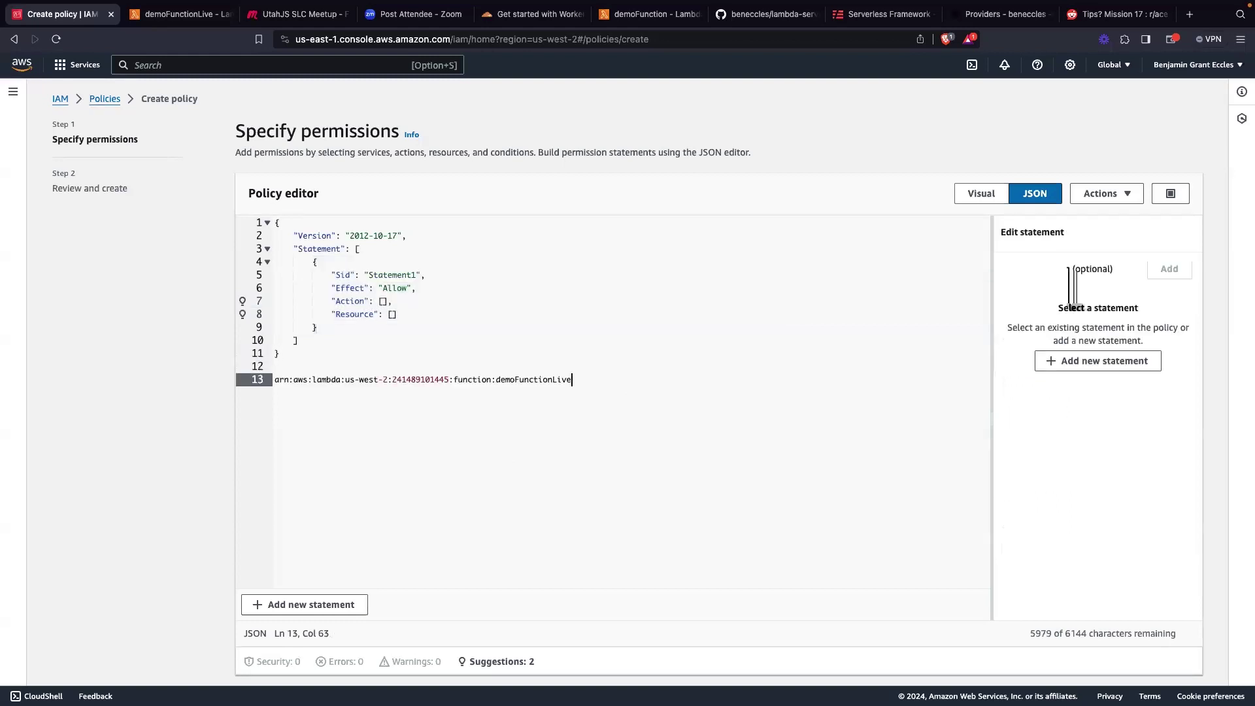
click(283, 387)
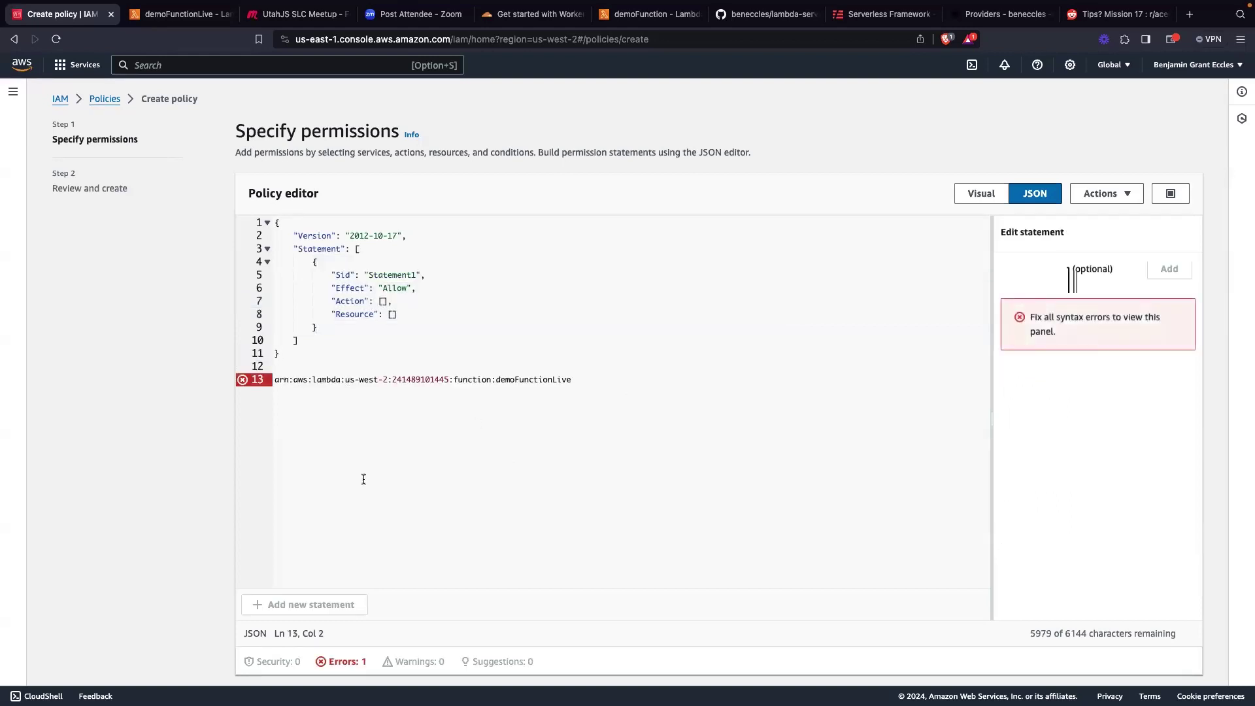
text(//)
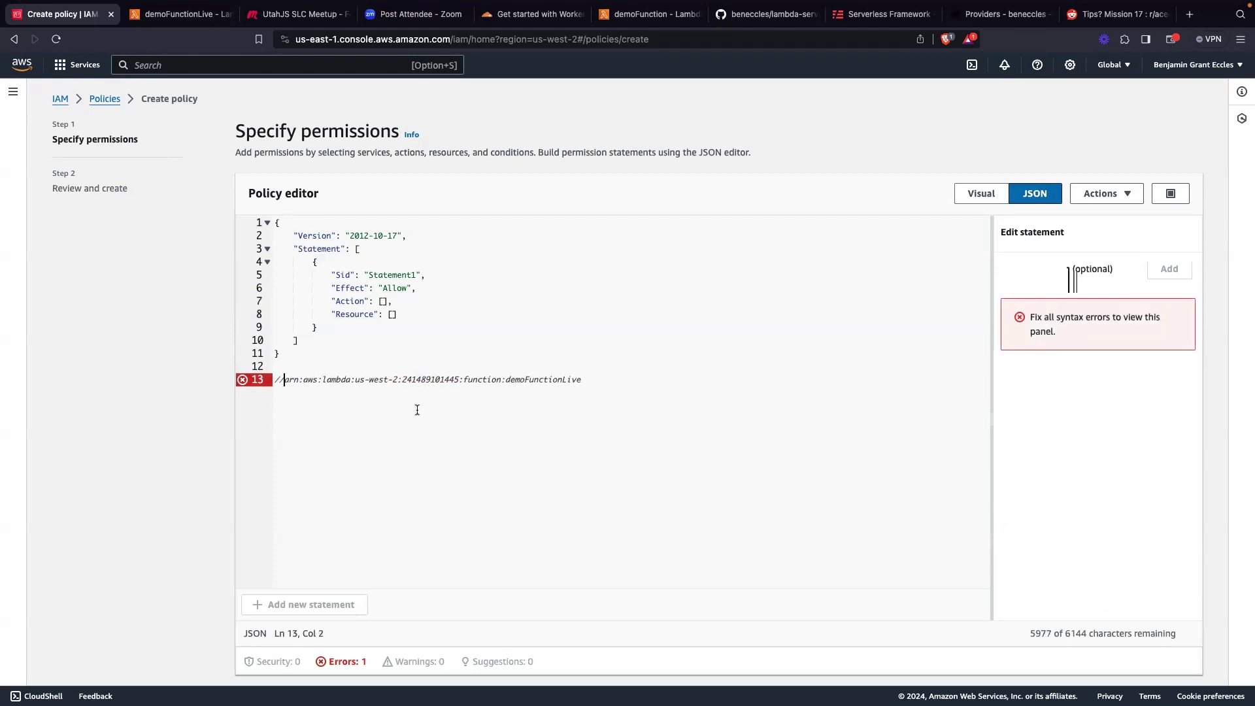
Select the sample UpdateFunctionCode policy JSON from README.md in VS Code.
key(ctrl+Left)
drag(357, 419, 332, 240)
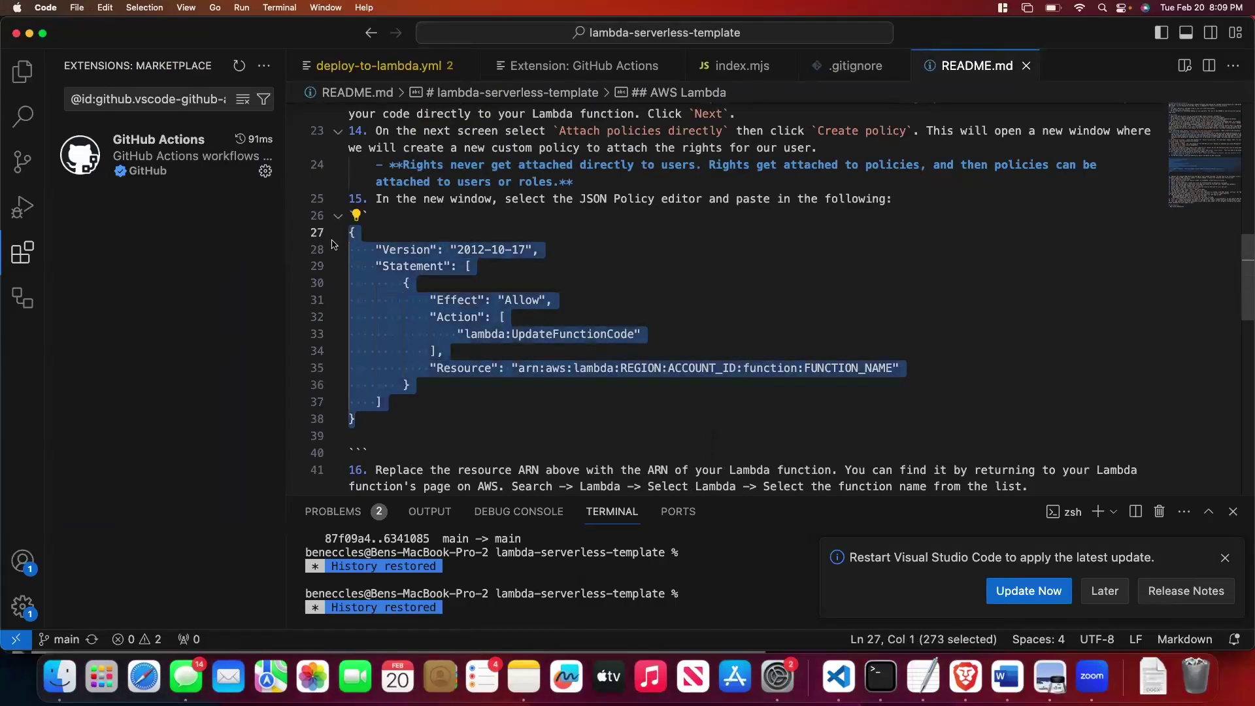
key(ctrl+Right)
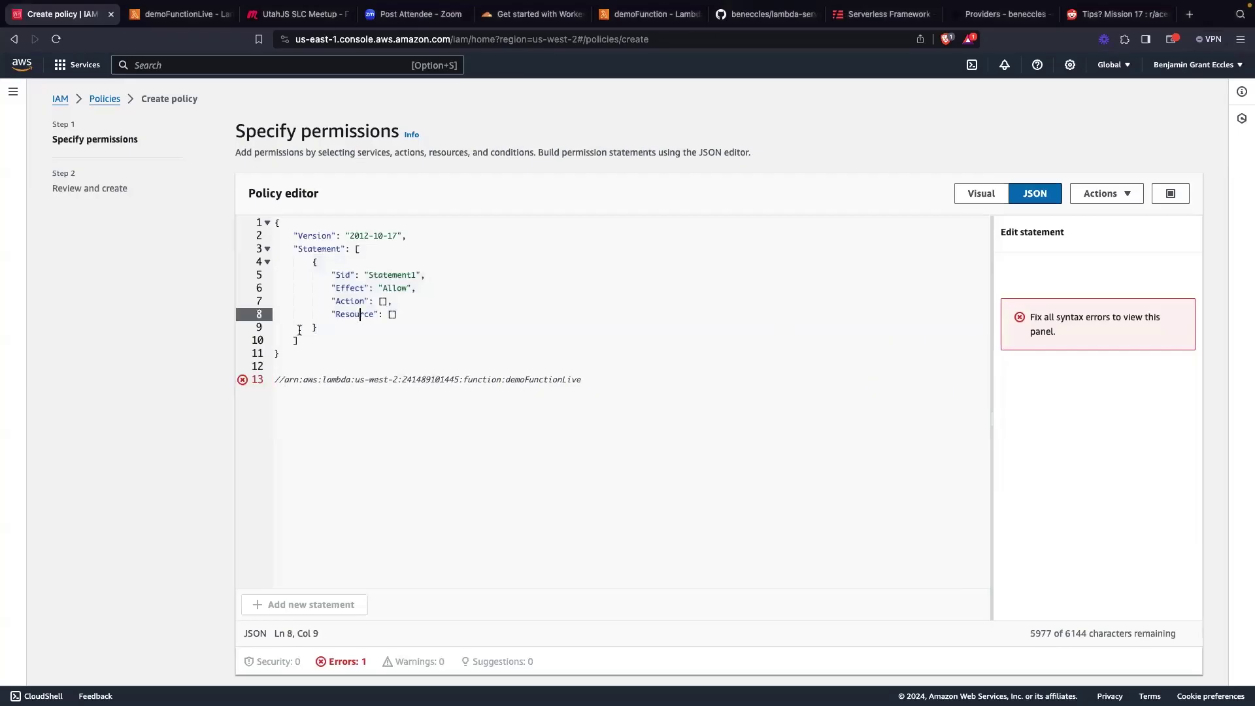
Replace the policy with the README JSON and set its Resource to the demoFunctionLive ARN.
drag(306, 354, 264, 194)
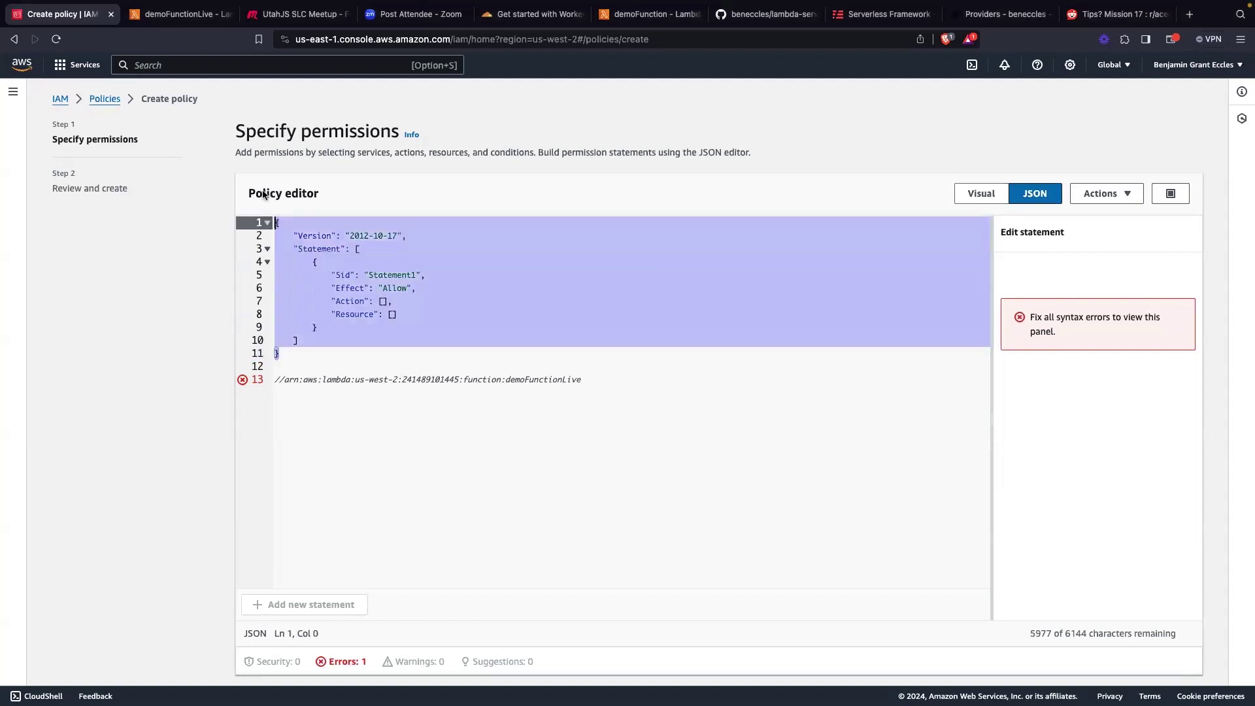
key(super+v)
click(533, 392)
drag(593, 393, 285, 392)
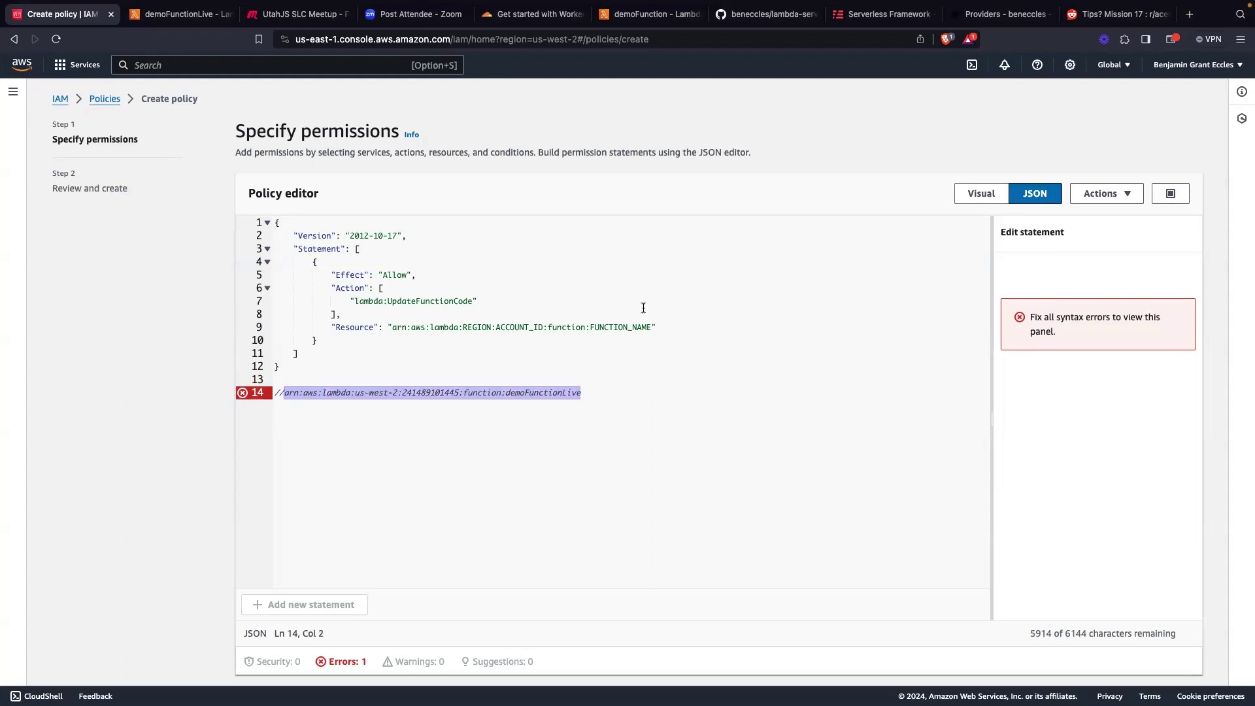
drag(652, 327, 393, 330)
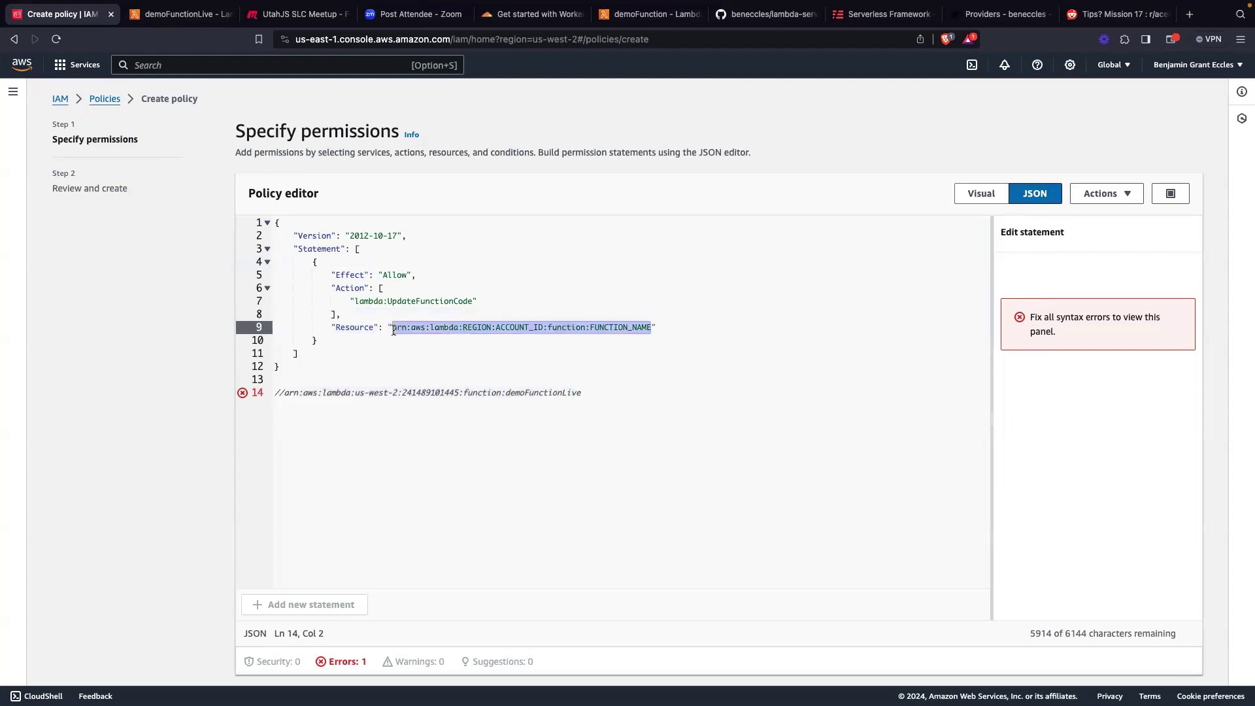
key(super+v)
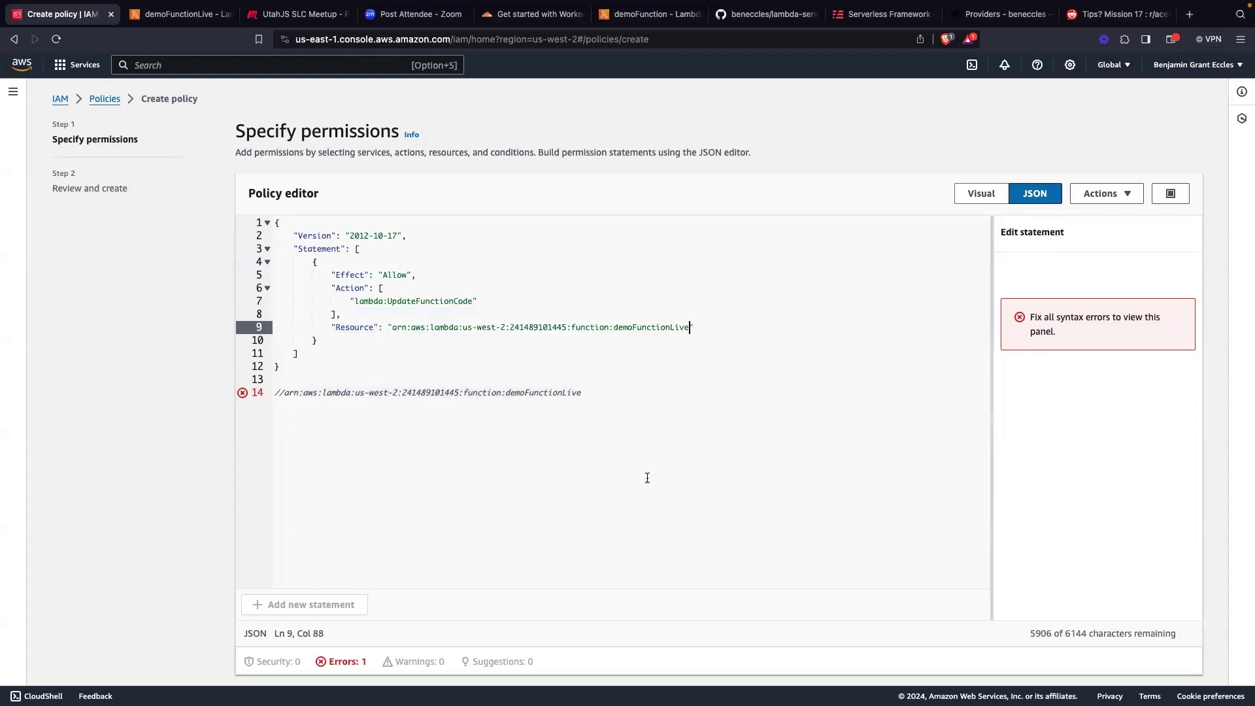
Delete the leftover commented ARN line and continue to the Review and create step.
click(648, 476)
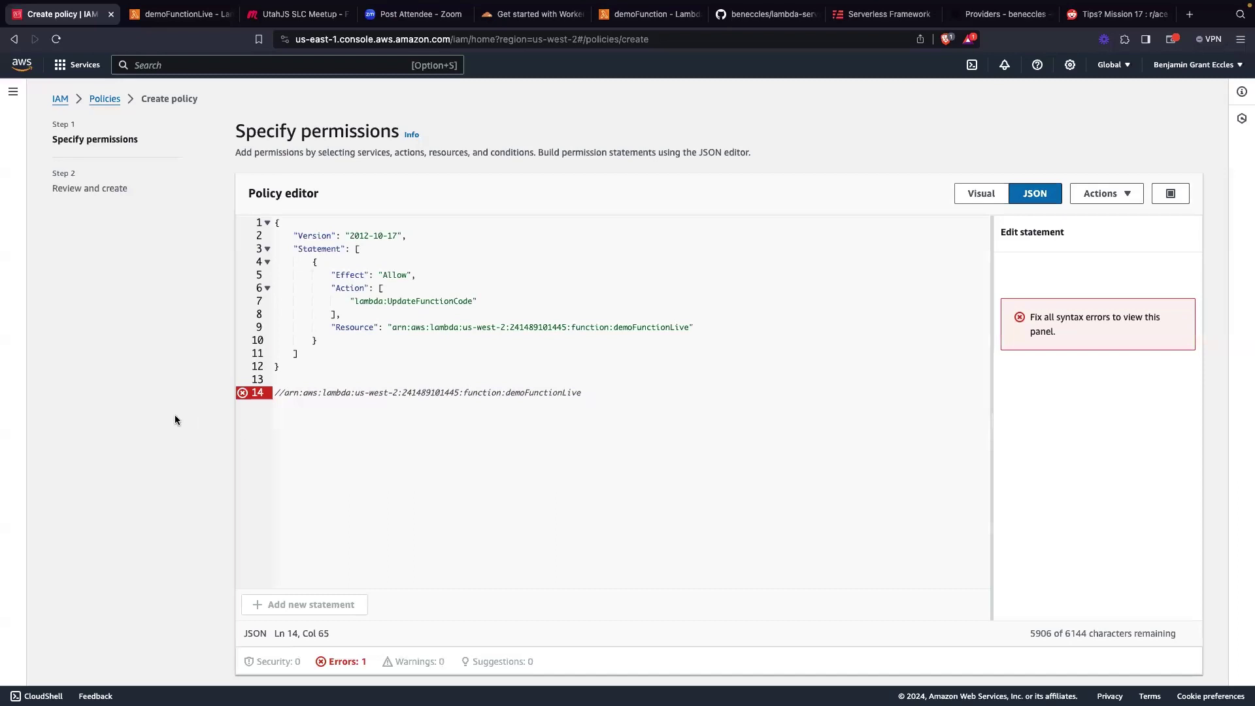
triple_click(387, 394)
key(BackSpace)
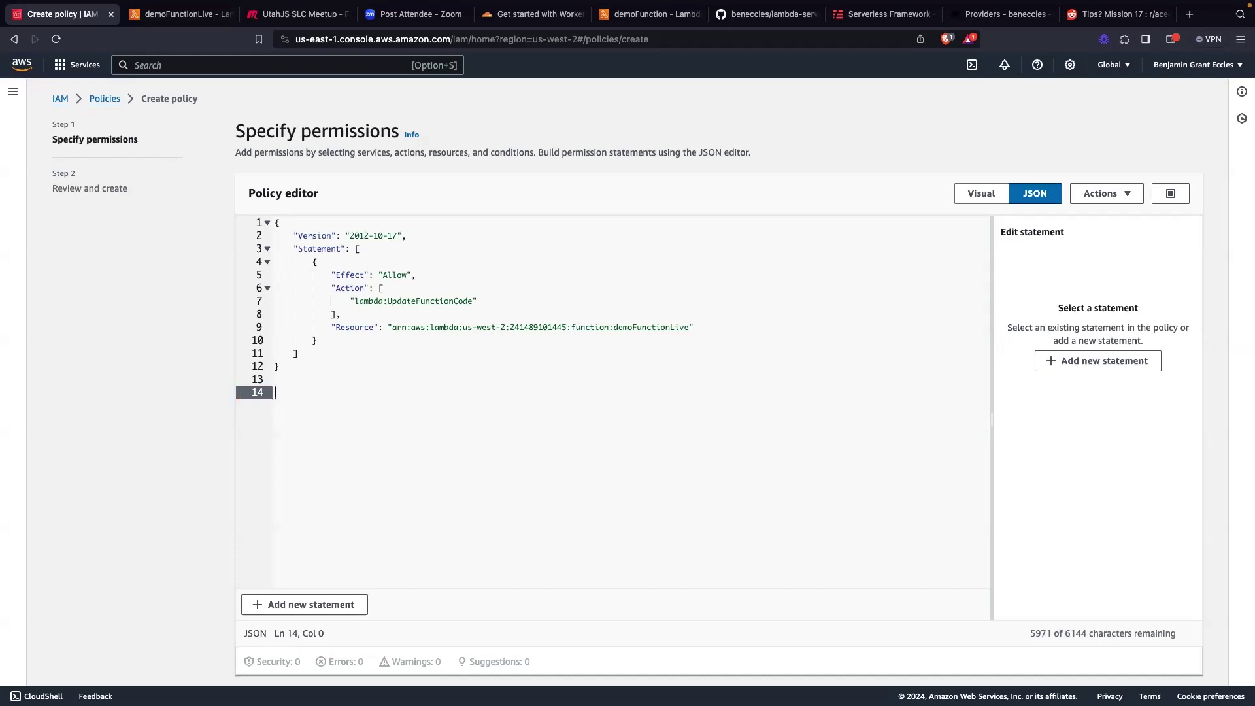
scroll(714, 456, down, 1)
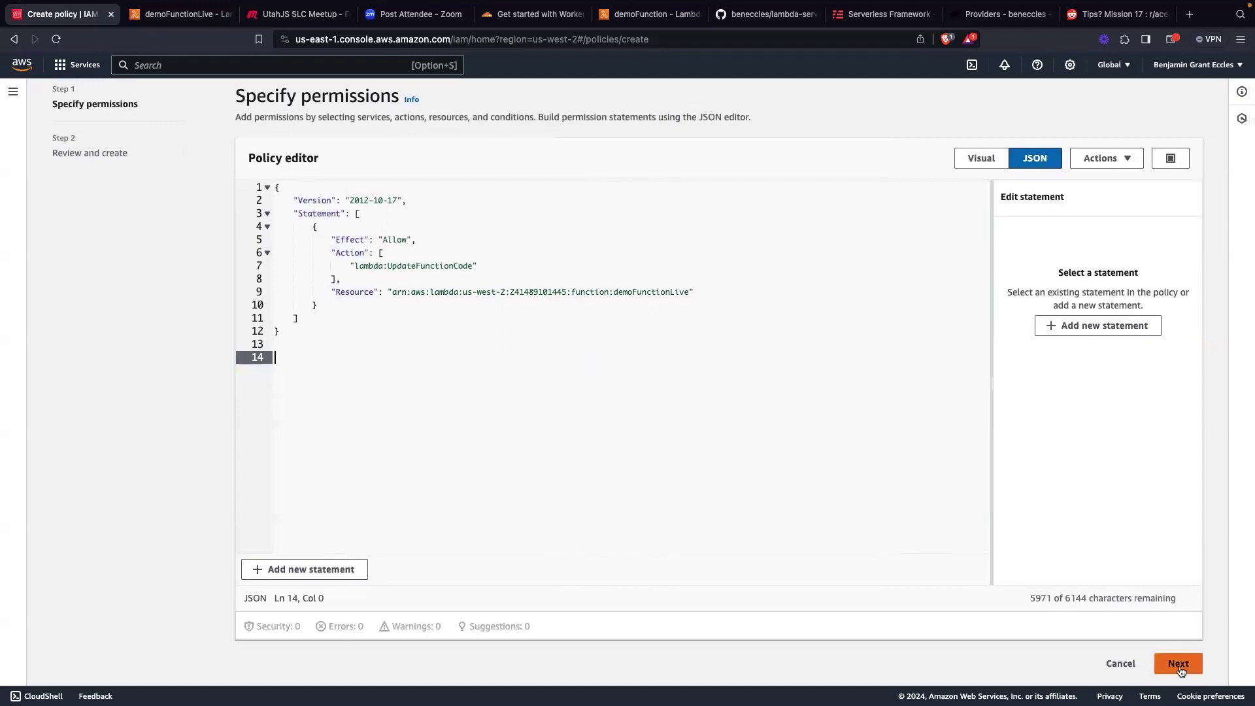
click(783, 347)
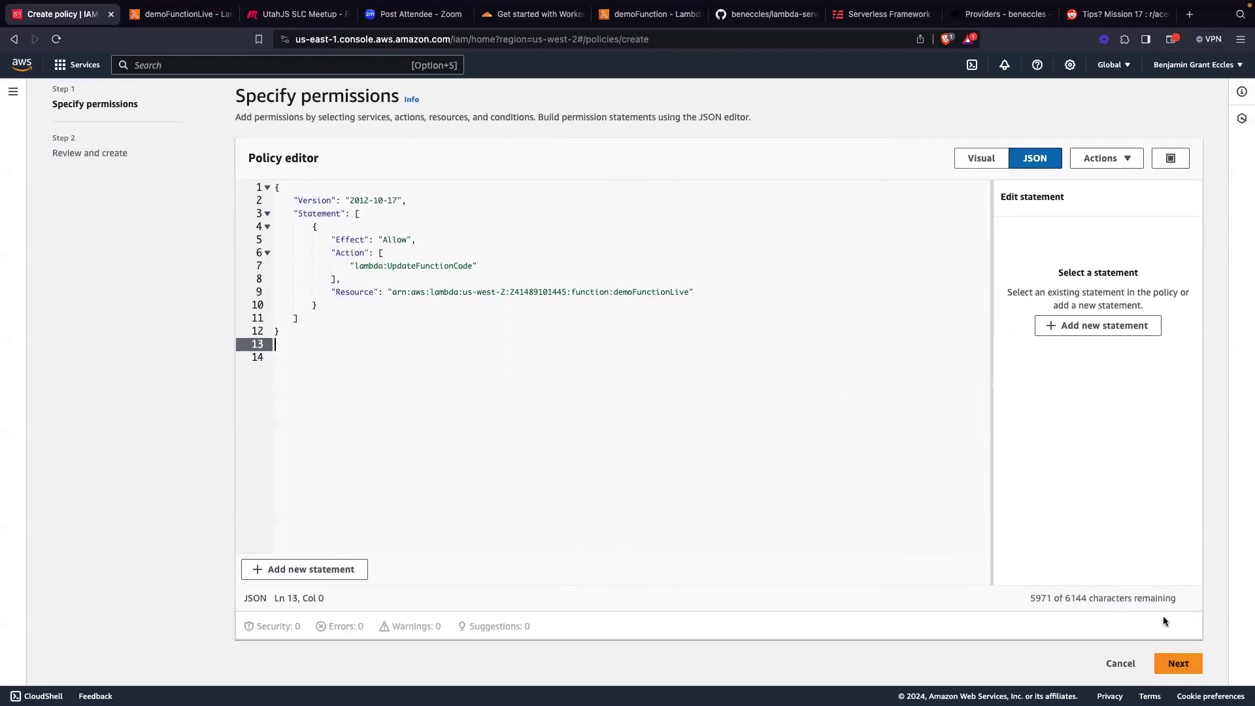
click(1196, 666)
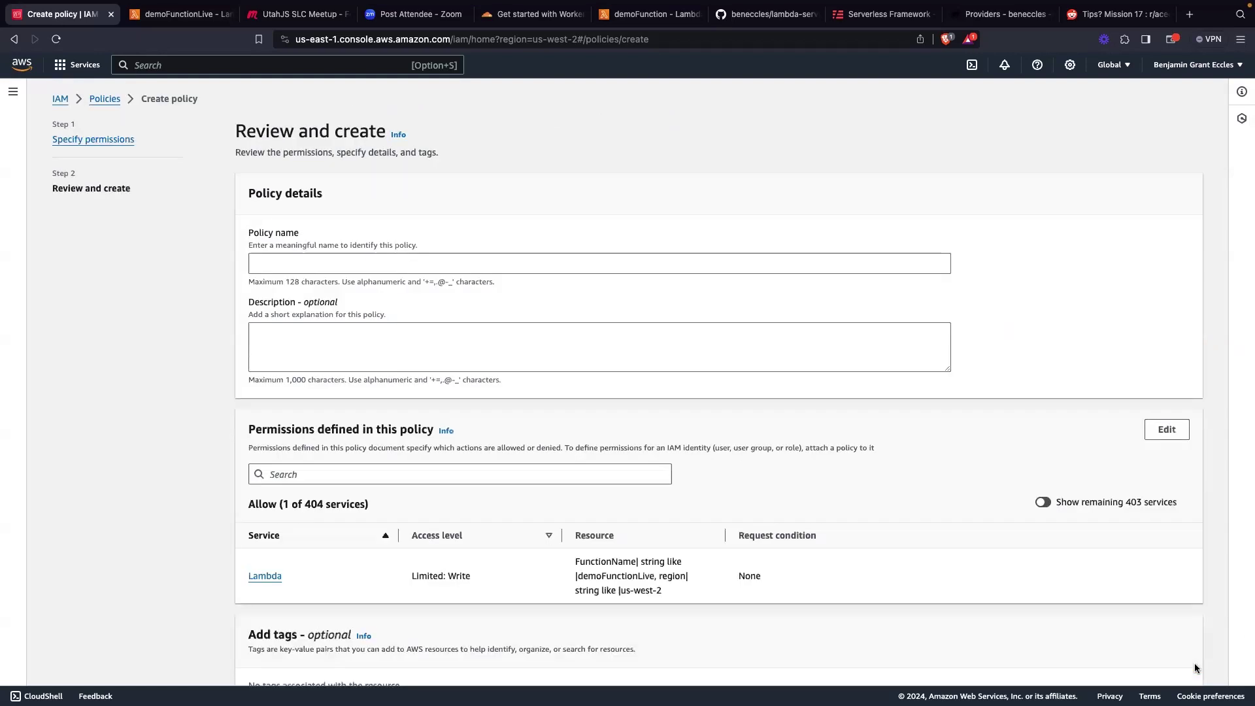
Name the policy deploy-to-lambda-live and create it.
click(724, 265)
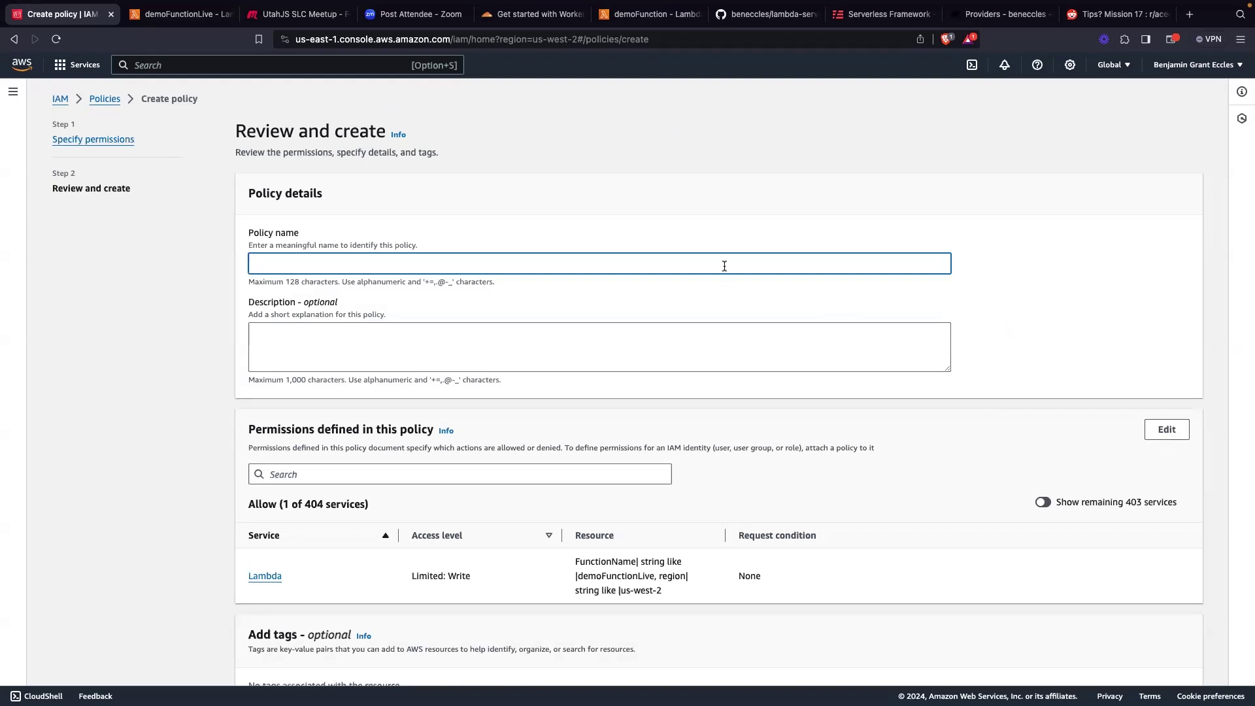
text(deploy-to-lambda-live)
click(826, 471)
scroll(826, 470, down, 3)
scroll(1030, 486, up, 1)
scroll(1073, 497, down, 1)
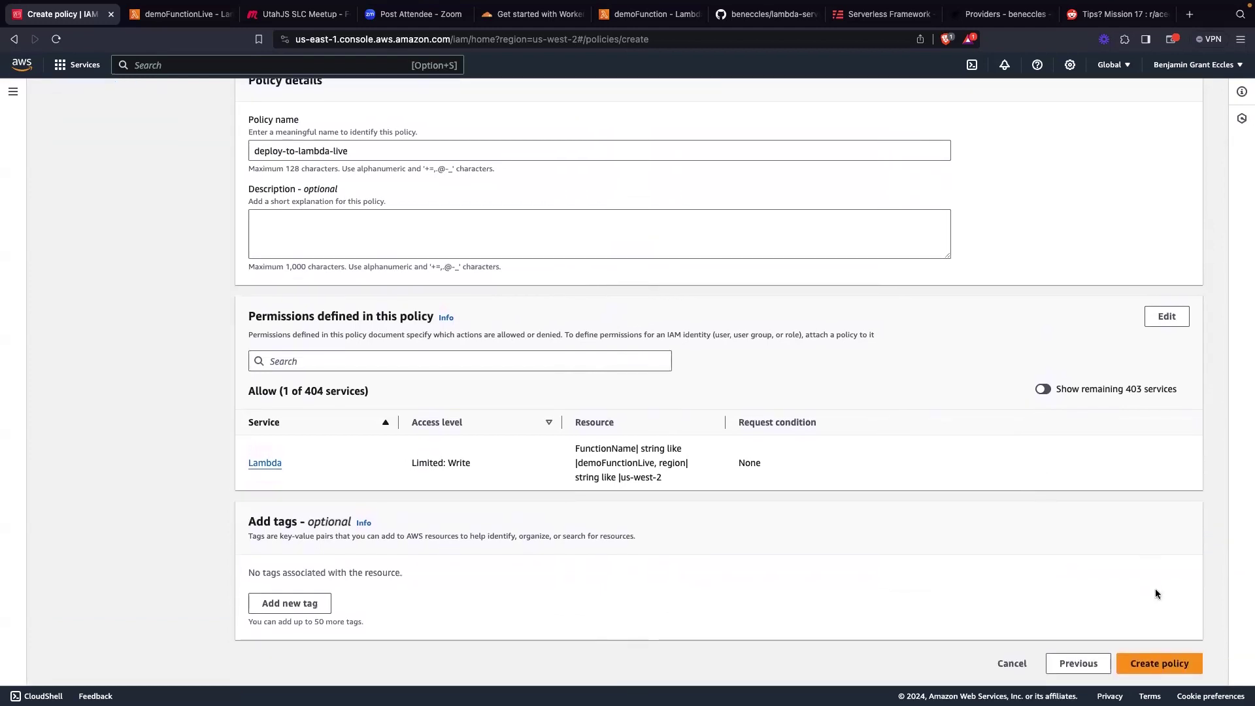
click(1172, 665)
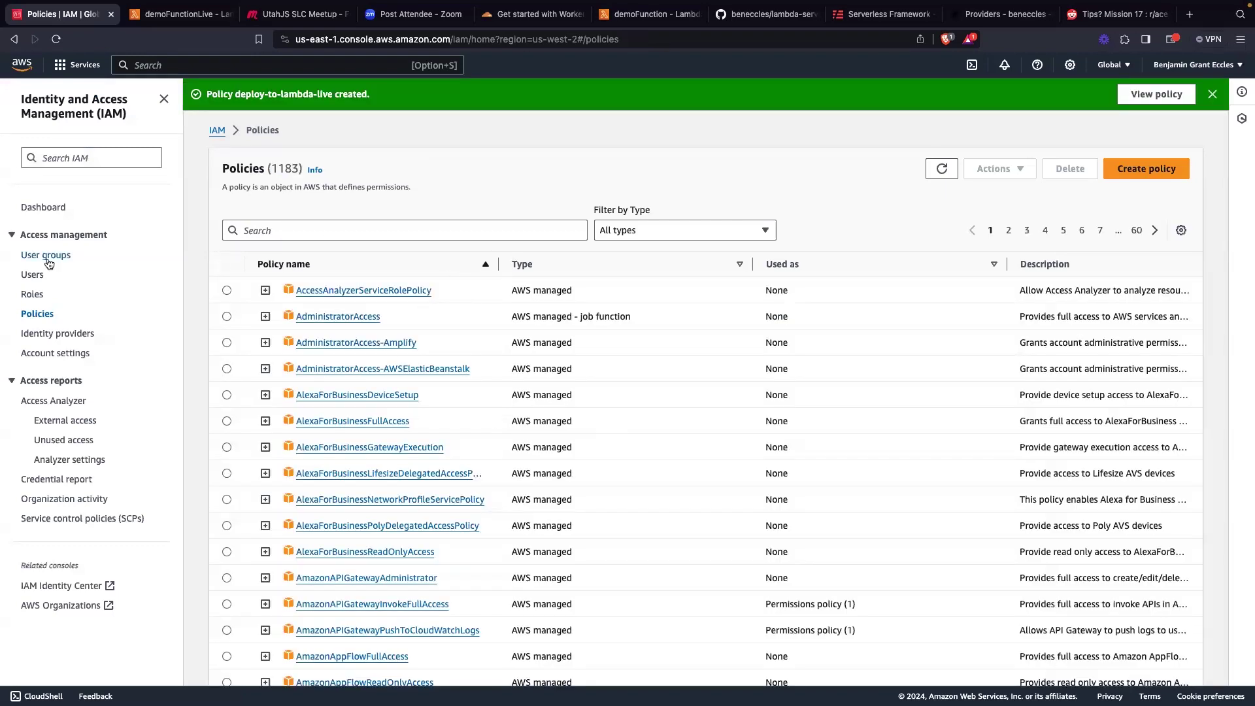
Start a new IAM user with the user name demo-live and advance to Set permissions.
click(42, 276)
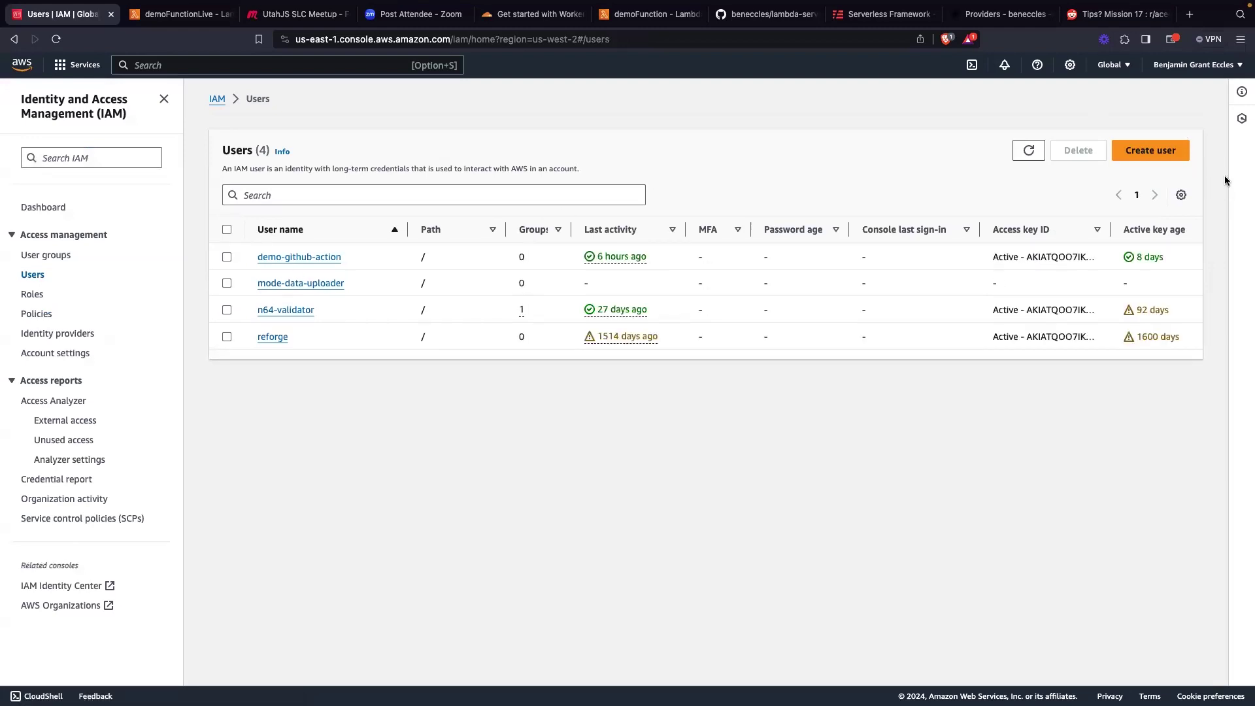
click(1167, 155)
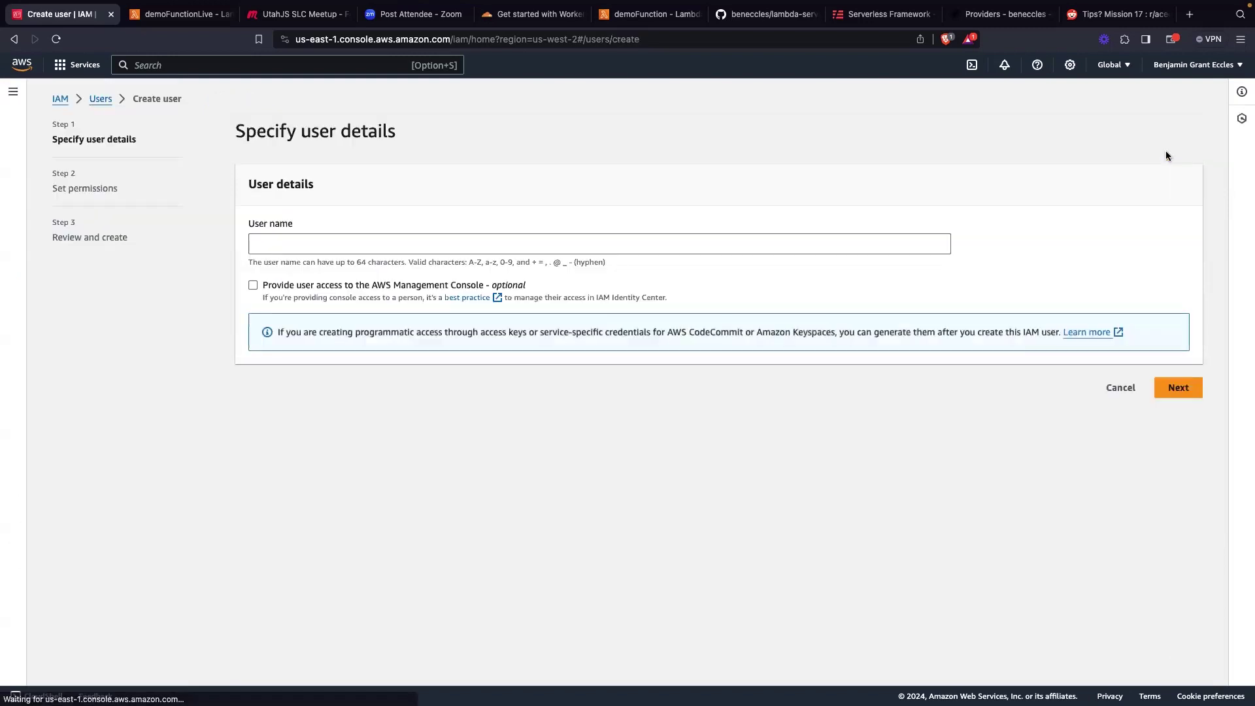
click(832, 240)
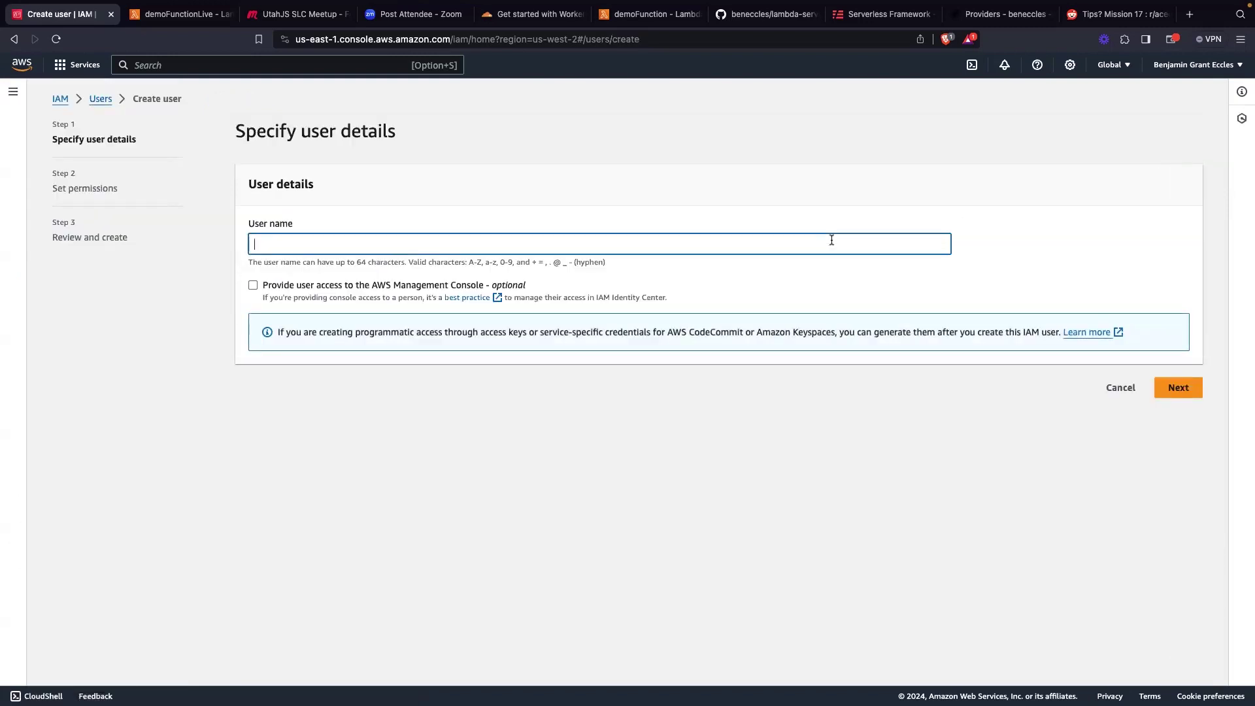
text(demo-live)
click(867, 387)
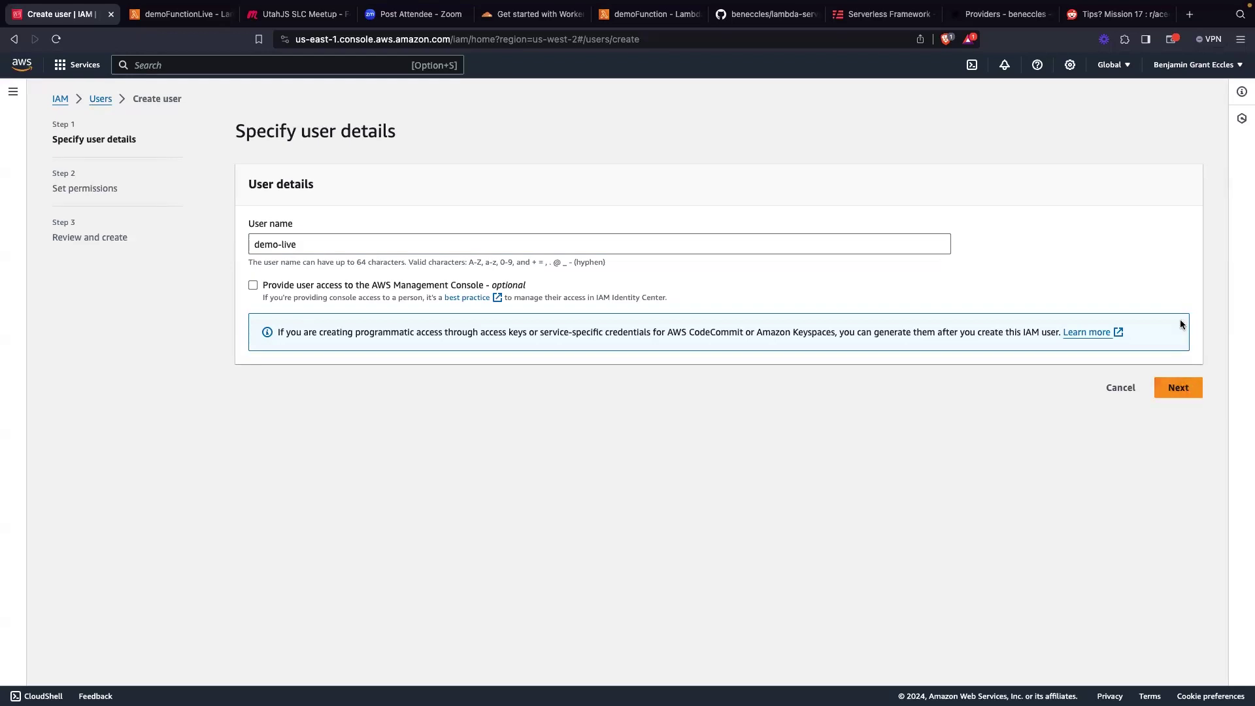
click(1186, 397)
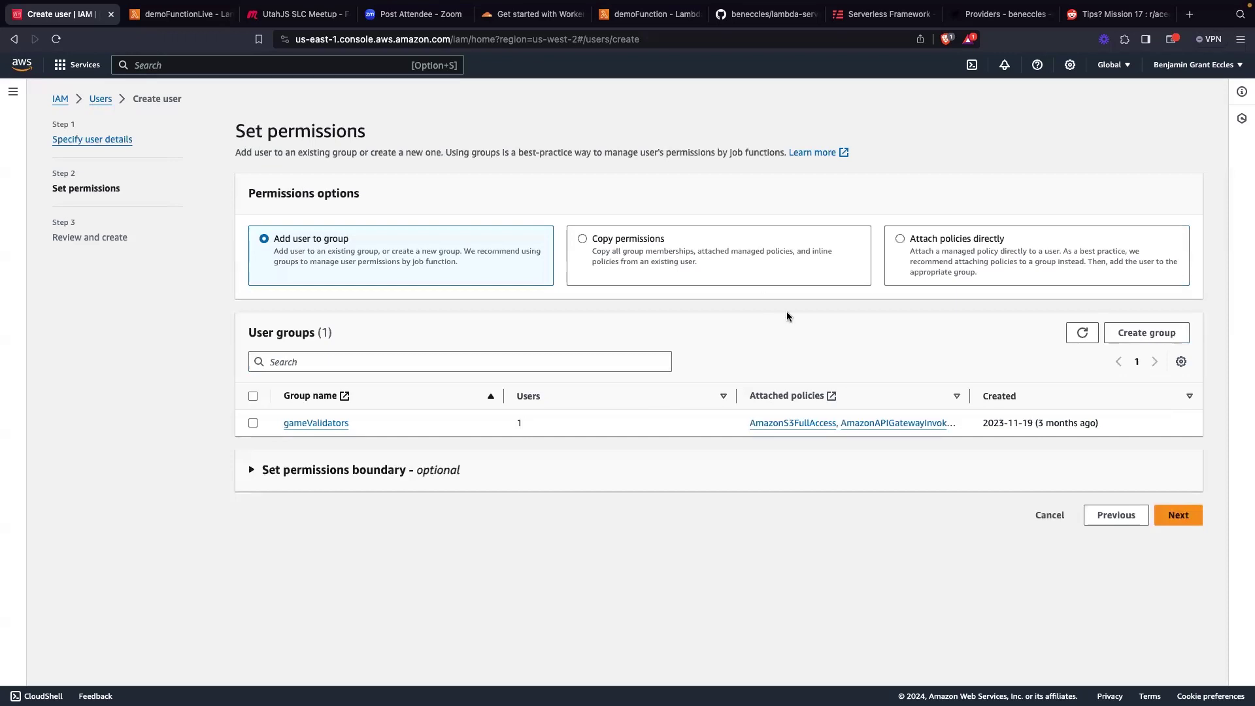
Attach GitHub-Deploy-to-Lambda directly, found by searching 'github', and continue to Review and create.
click(900, 238)
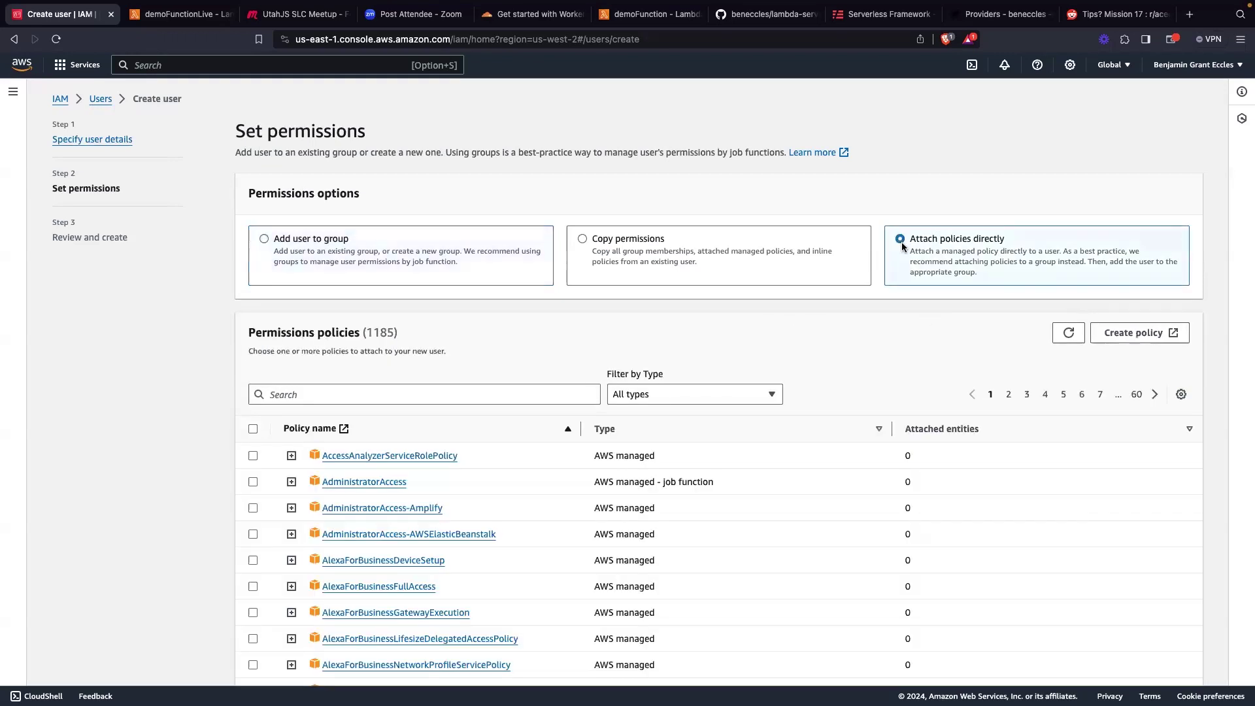
click(461, 395)
text(deploy)
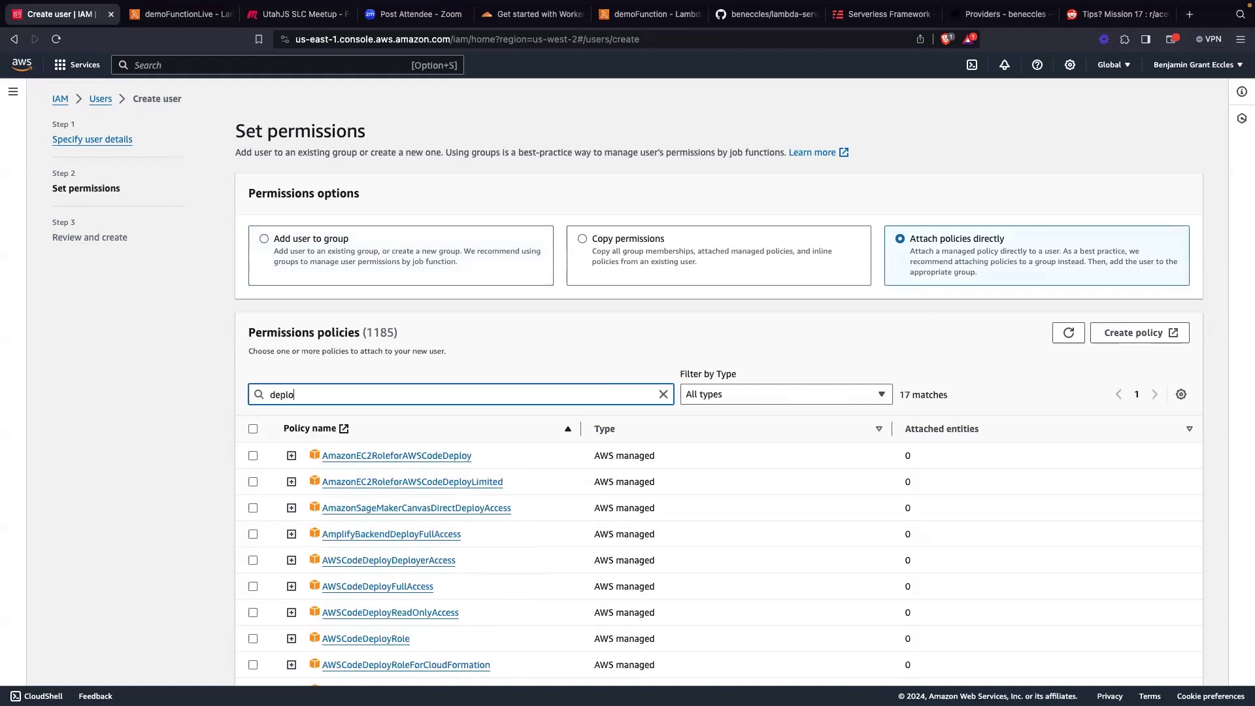
key(BackSpace)
key(BackSpace)
key(BackSpace)
key(BackSpace)
key(BackSpace)
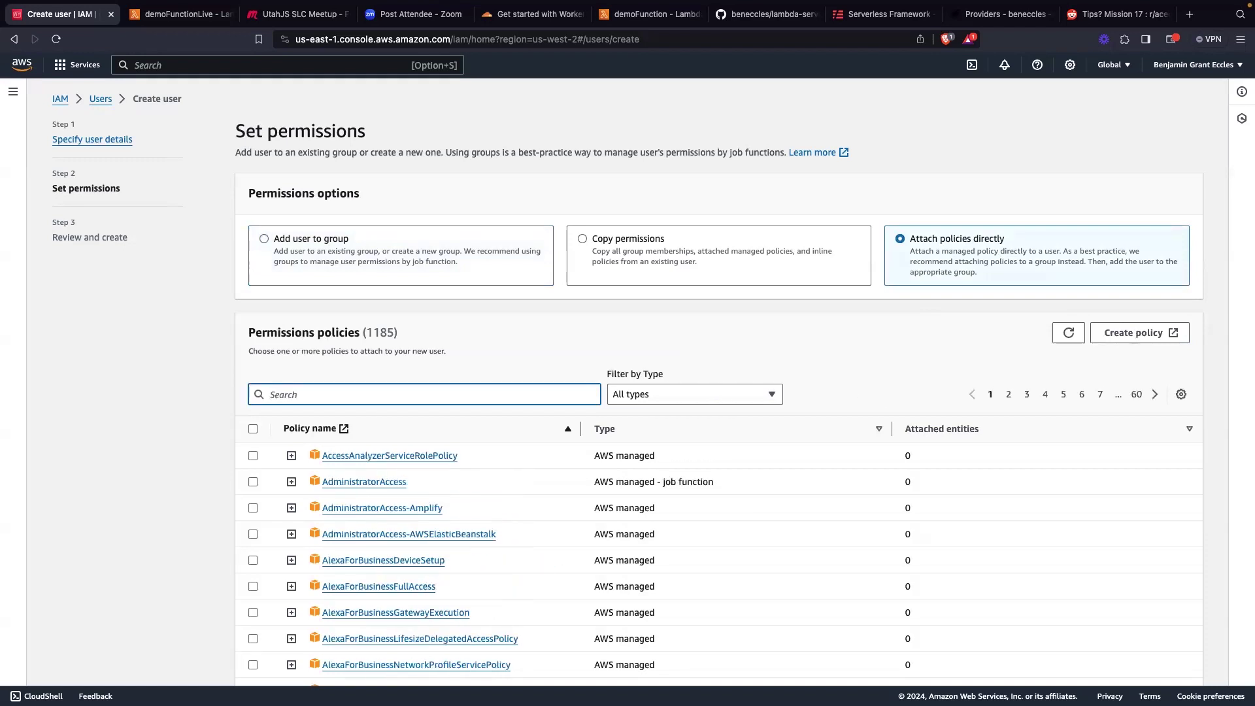
text(github)
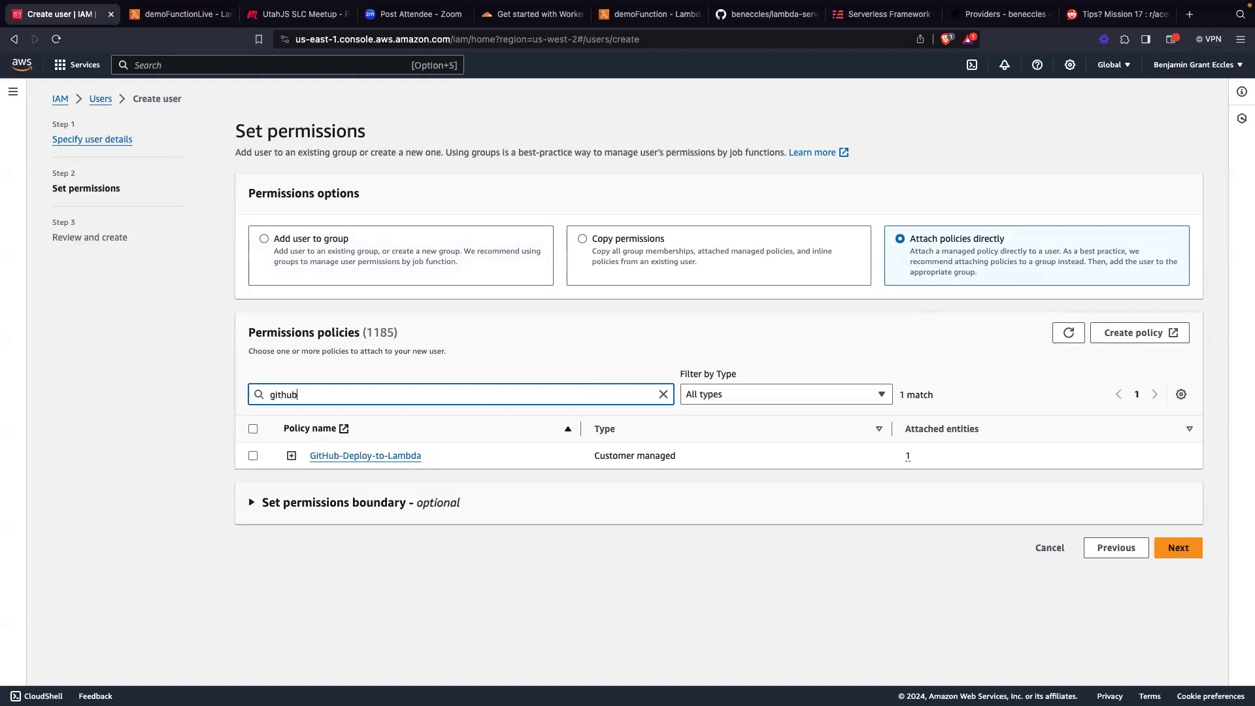
click(253, 456)
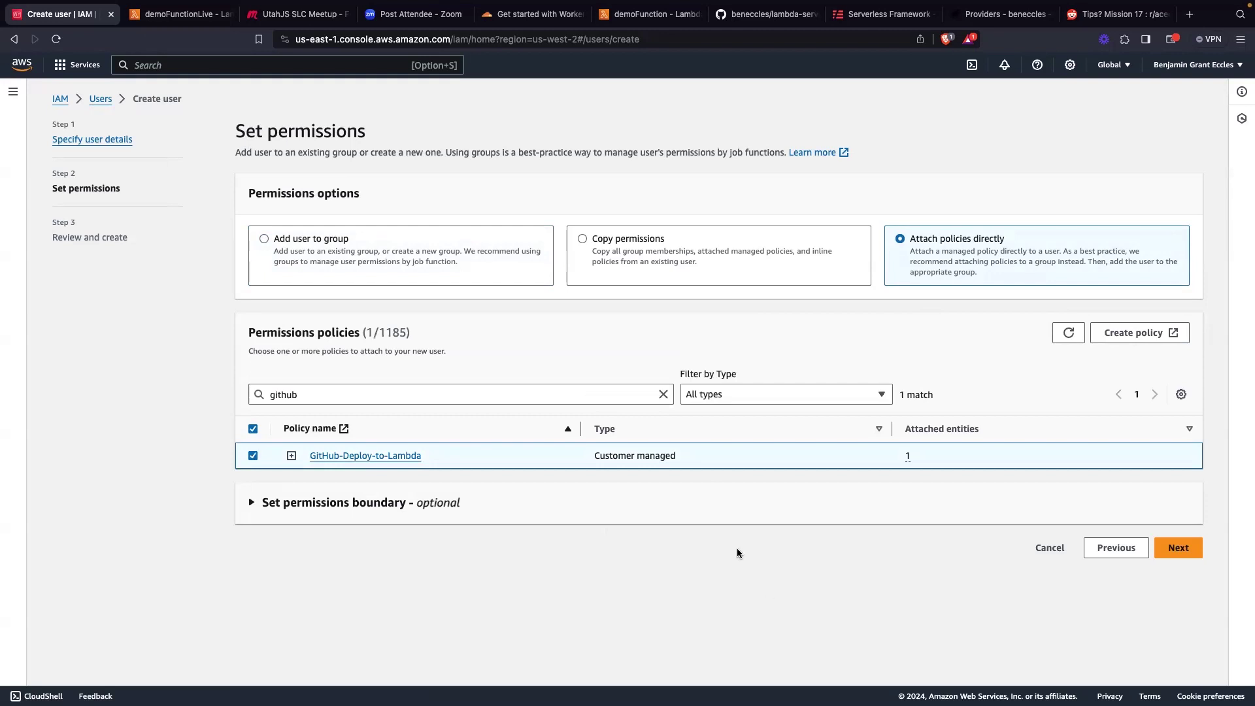
click(319, 398)
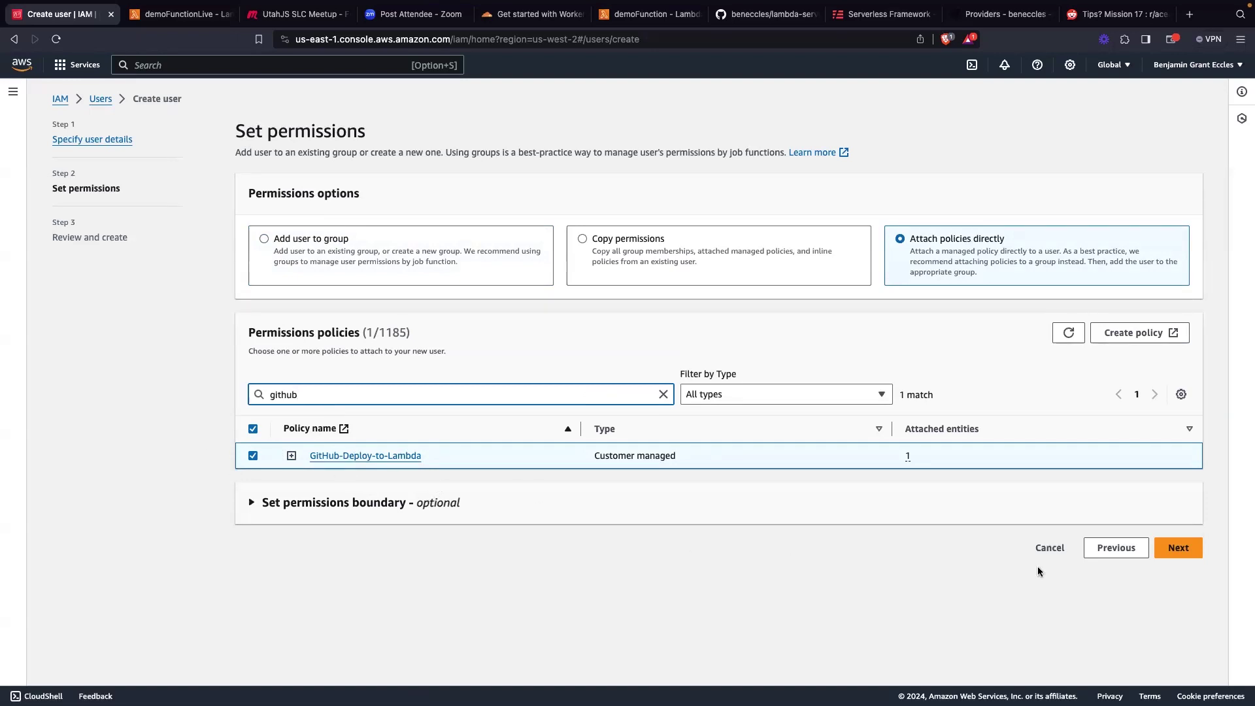
click(1178, 551)
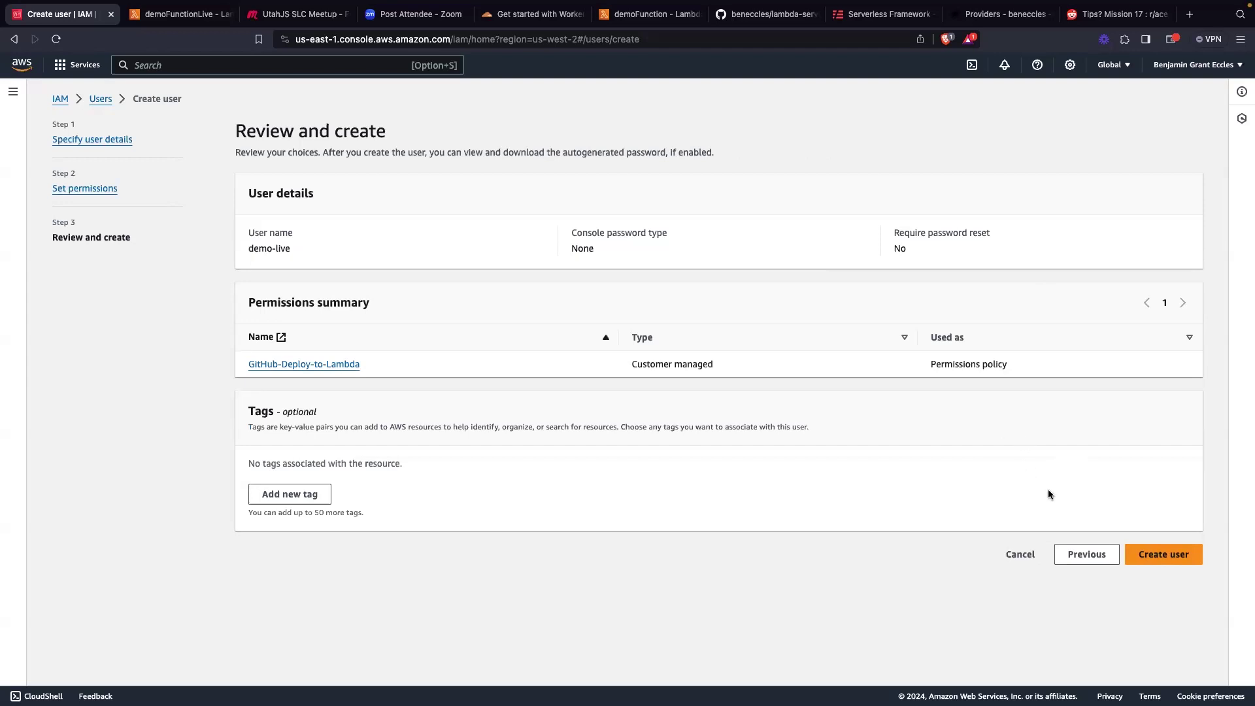
Create the demo-live user, then view demo-github-action's attached GitHub-Deploy-to-Lambda policy.
click(1163, 554)
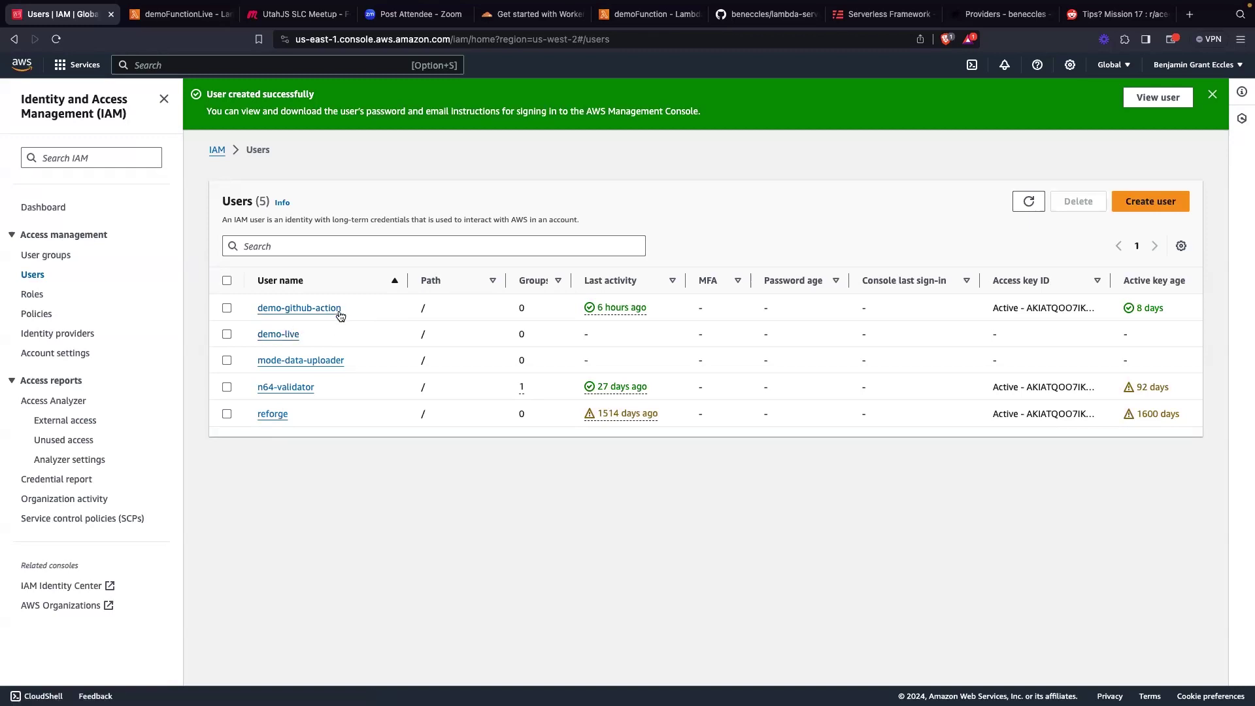
click(324, 310)
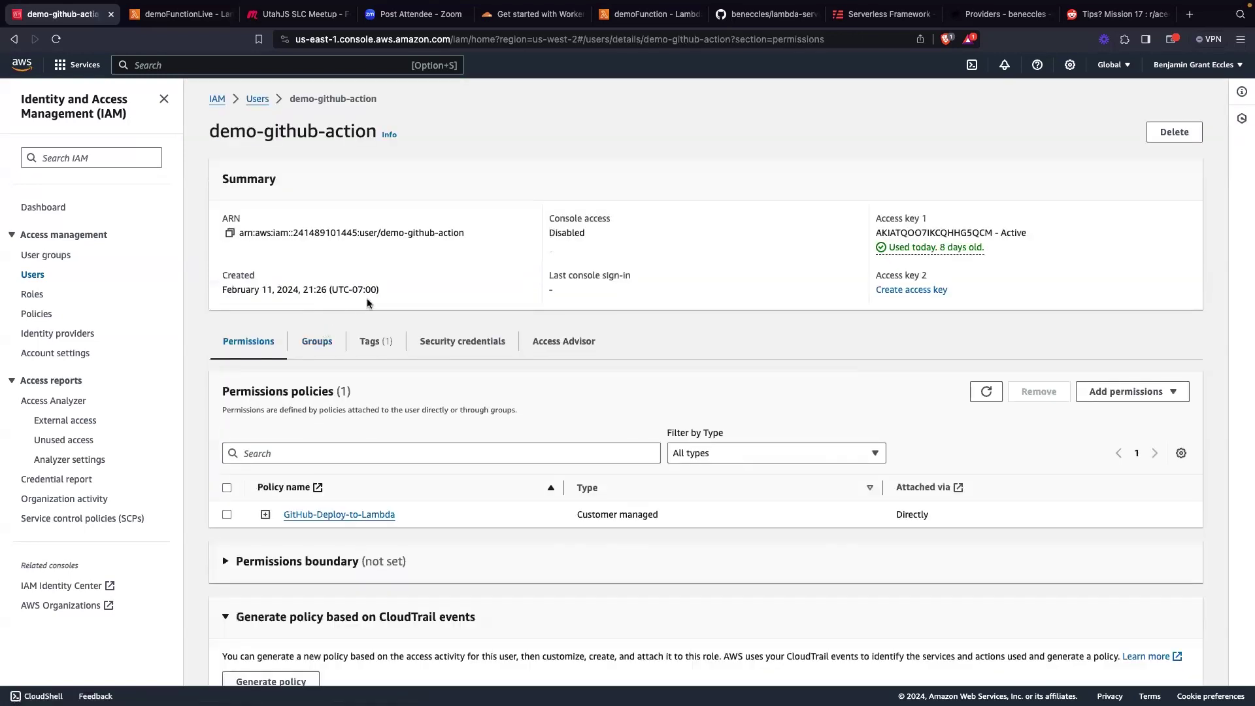
scroll(427, 311, down, 2)
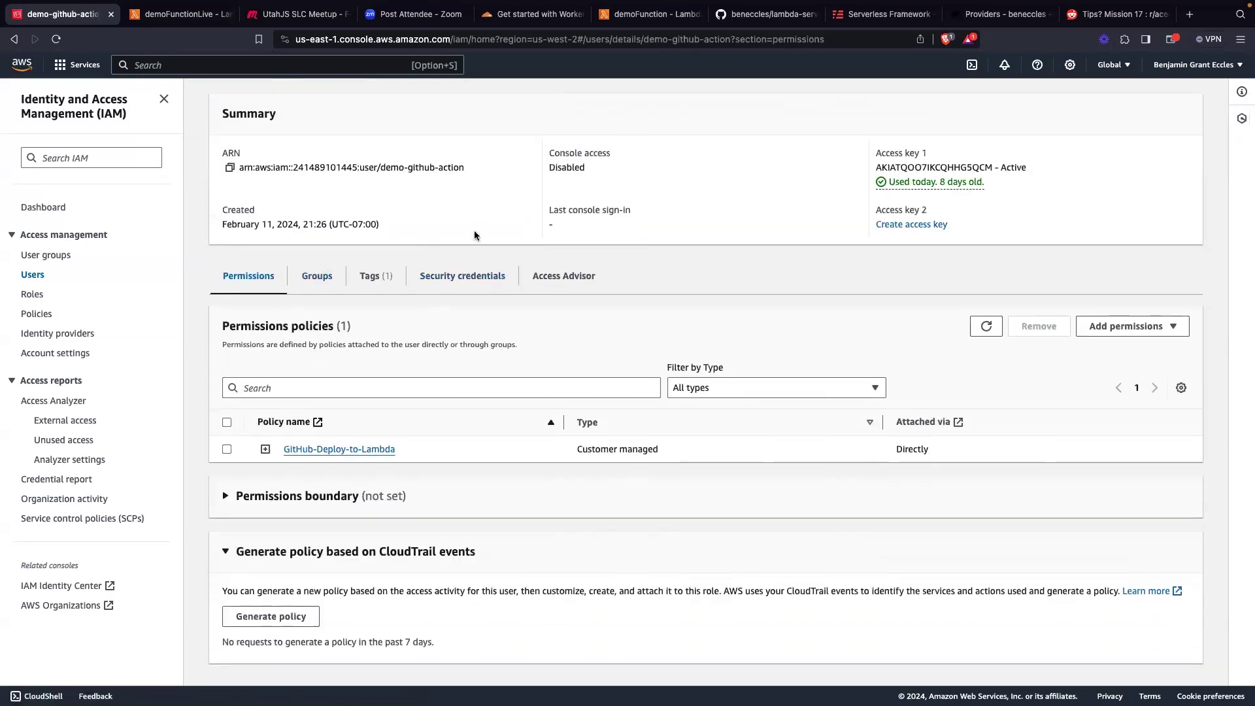
scroll(523, 175, up, 2)
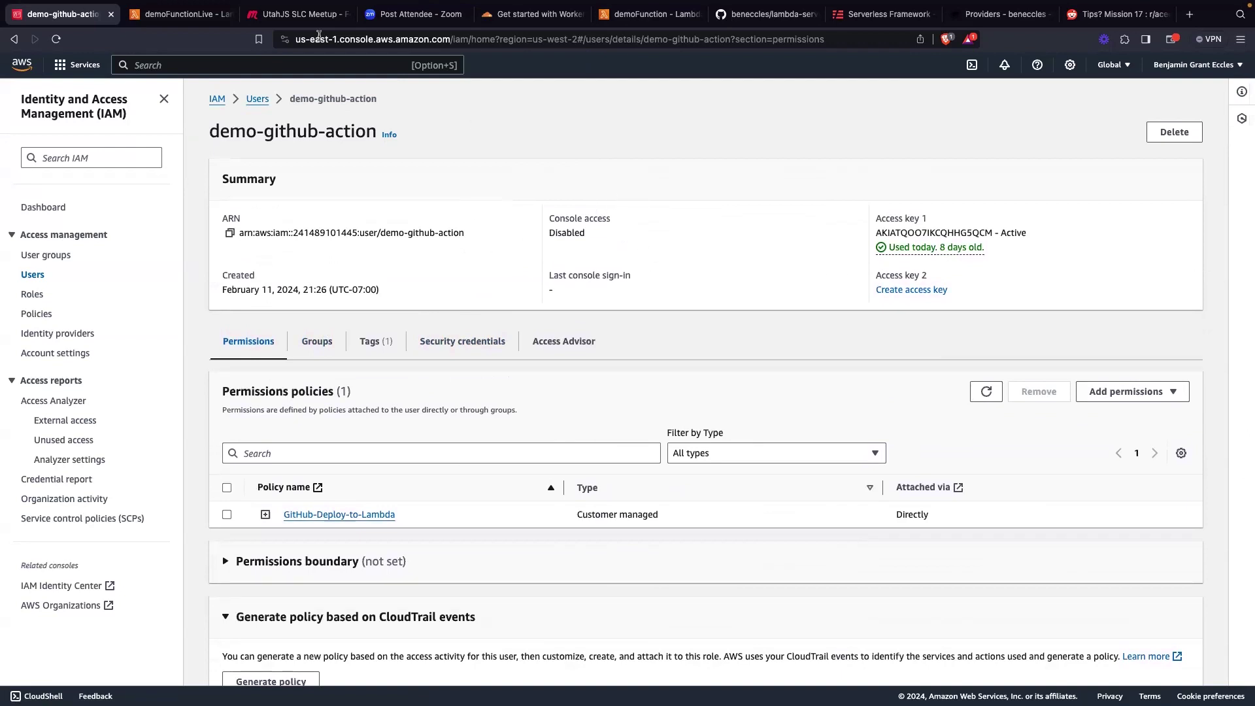
Go to github.com in a browser tab and open the lambda-serverless-template repository.
click(281, 17)
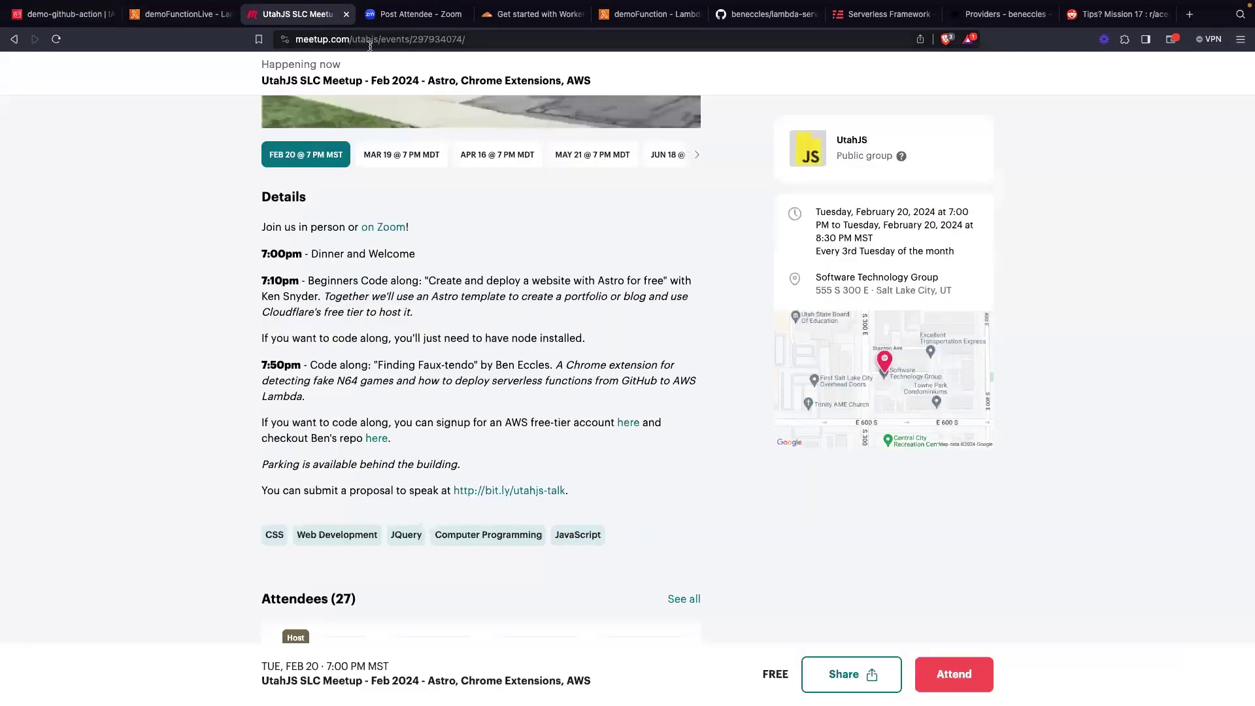
click(370, 40)
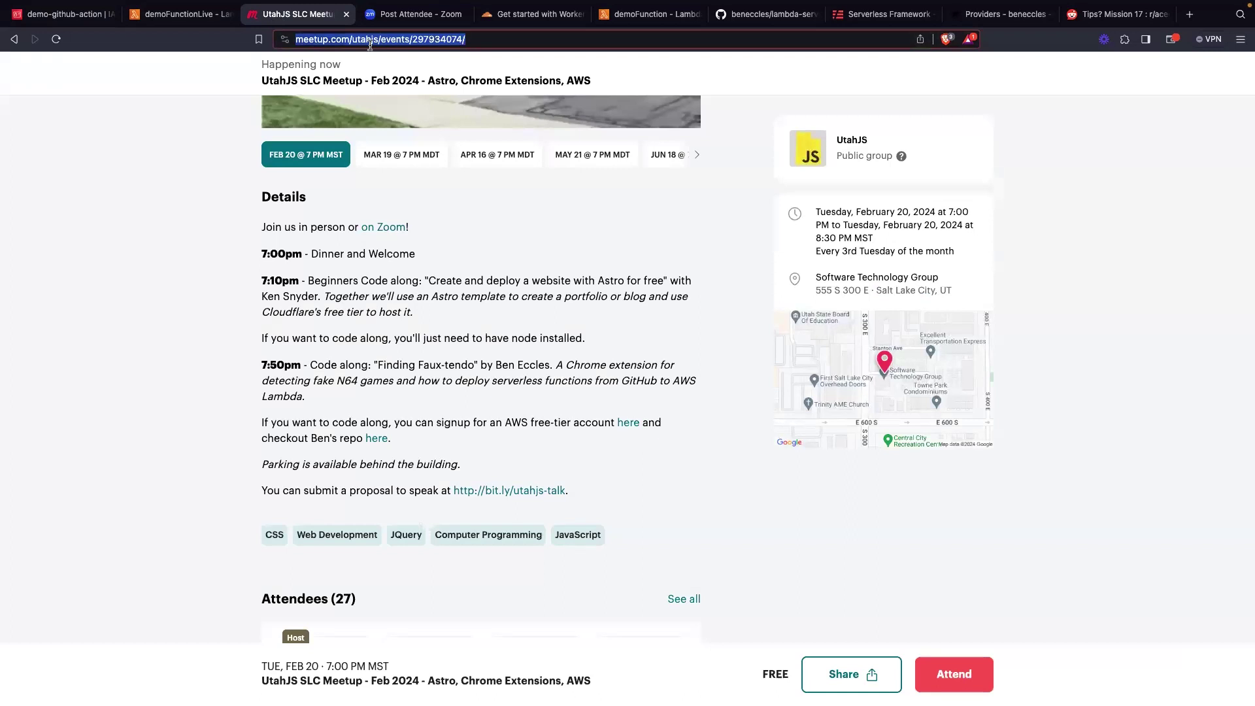
text(github)
key(Return)
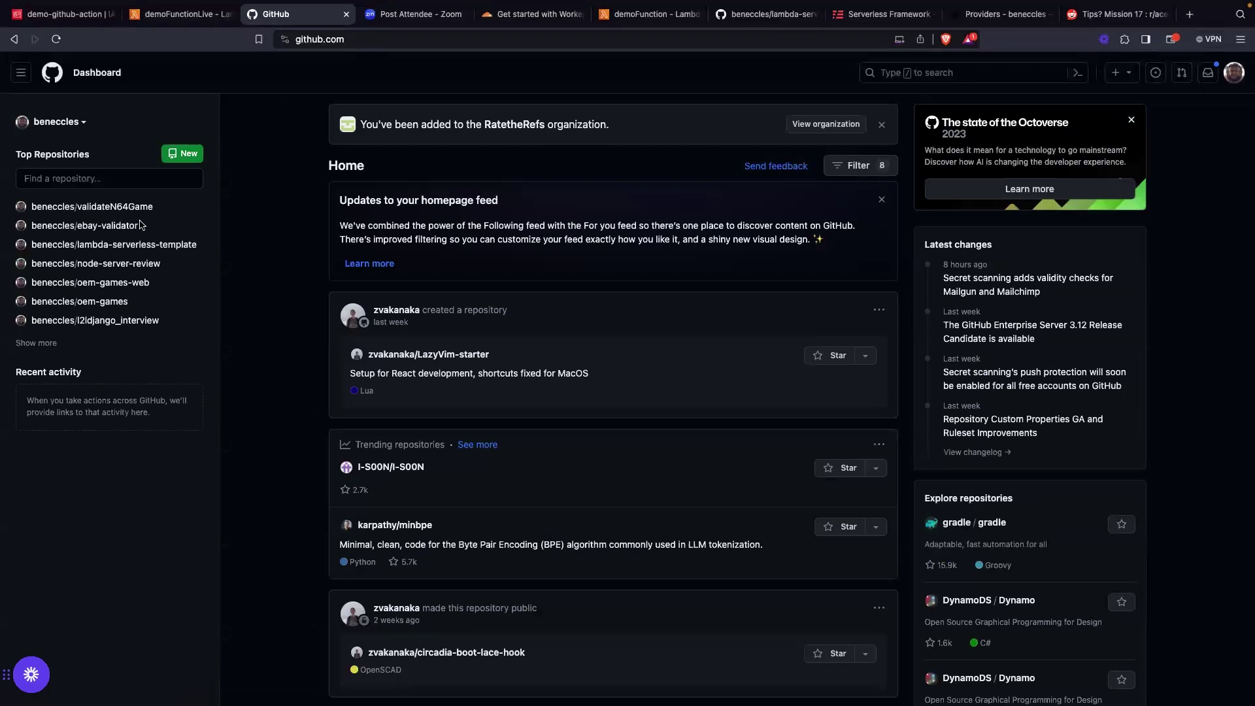
click(145, 246)
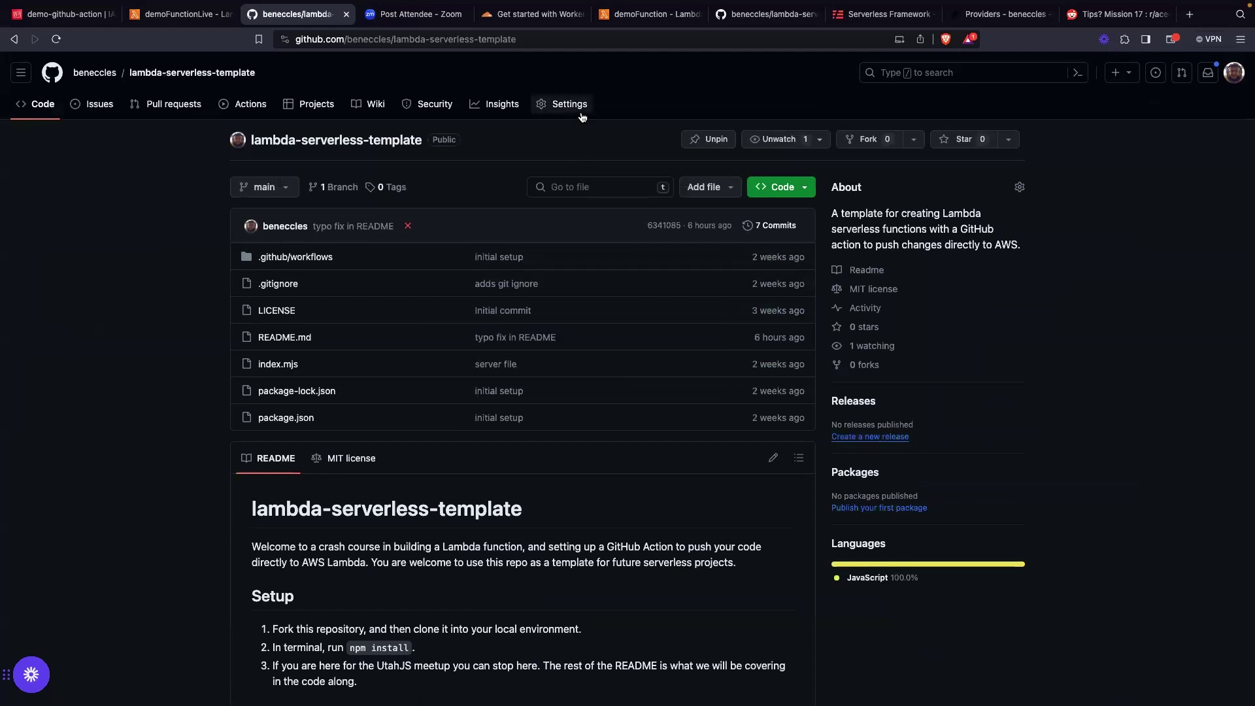
Open Settings > Secrets and variables > Actions to confirm the AWS key secrets exist.
click(560, 113)
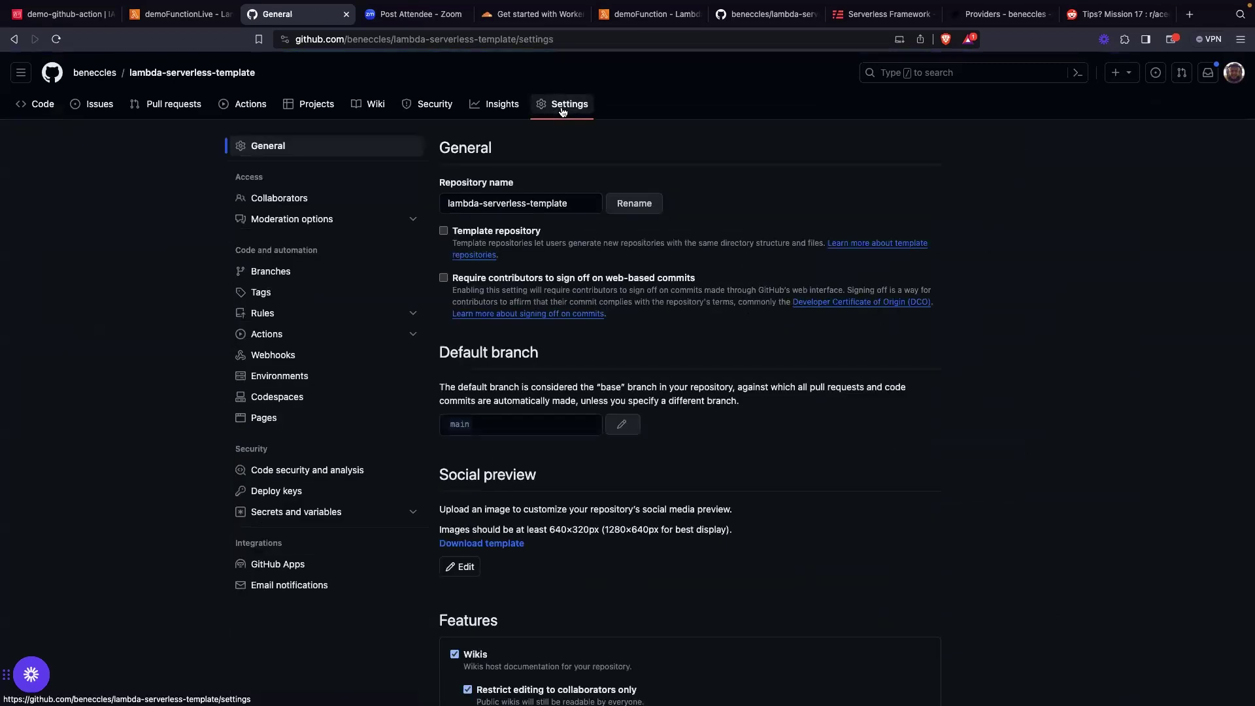
scroll(353, 373, down, 1)
scroll(353, 373, down, 2)
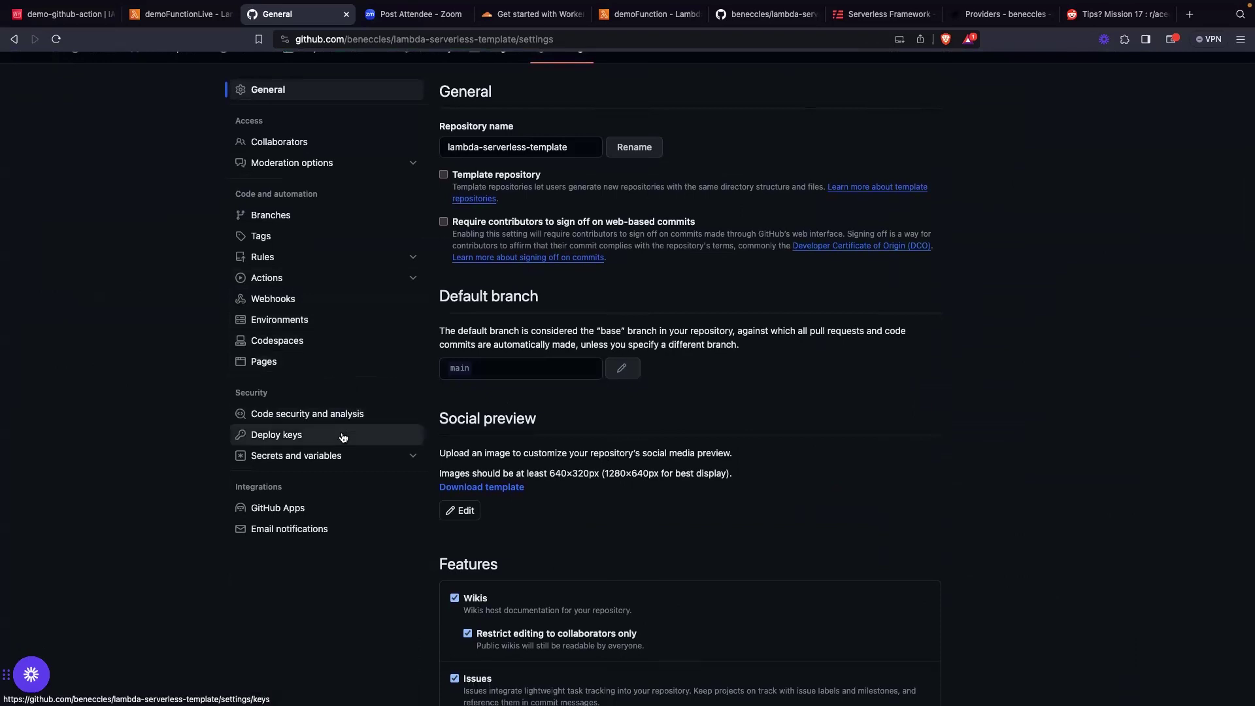
click(349, 461)
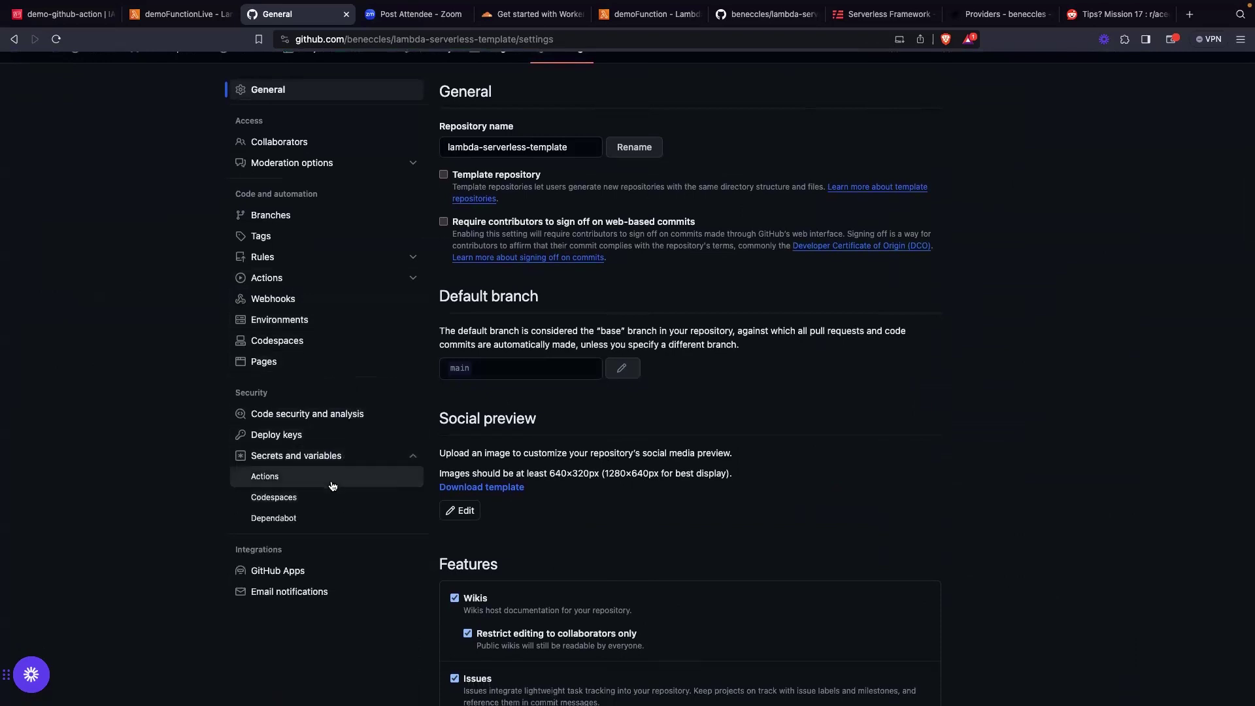
click(331, 486)
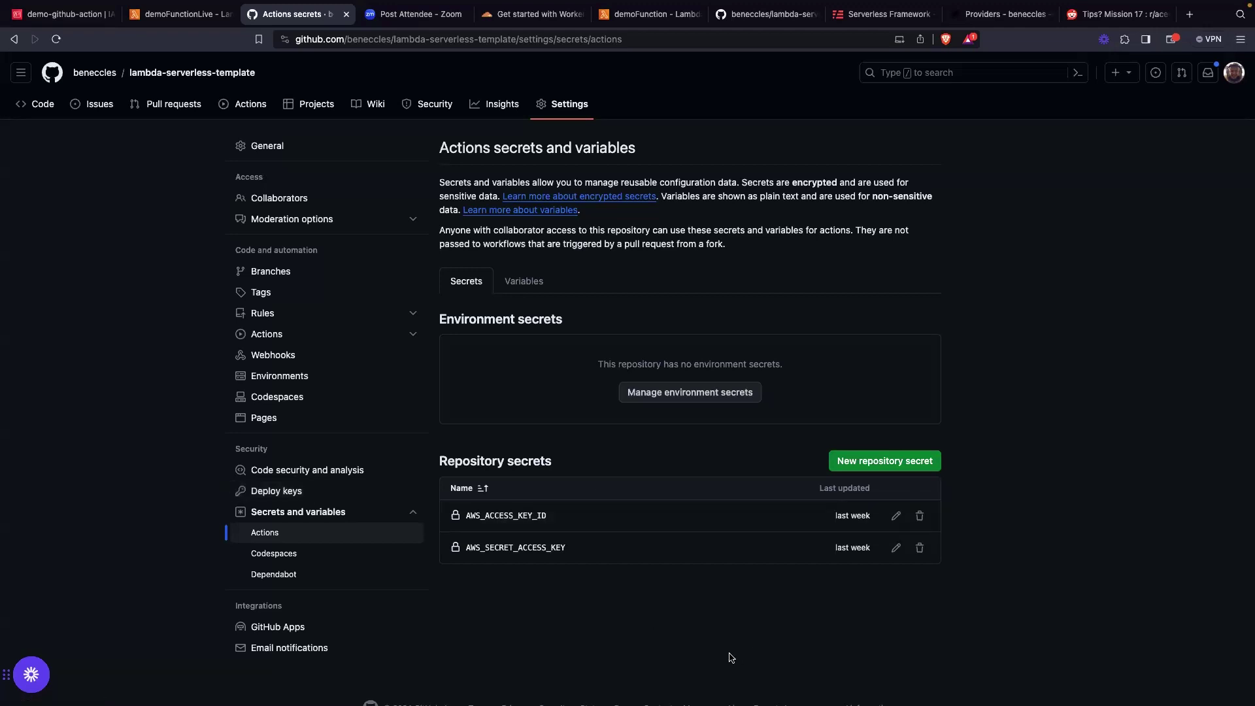
scroll(732, 659, down, 1)
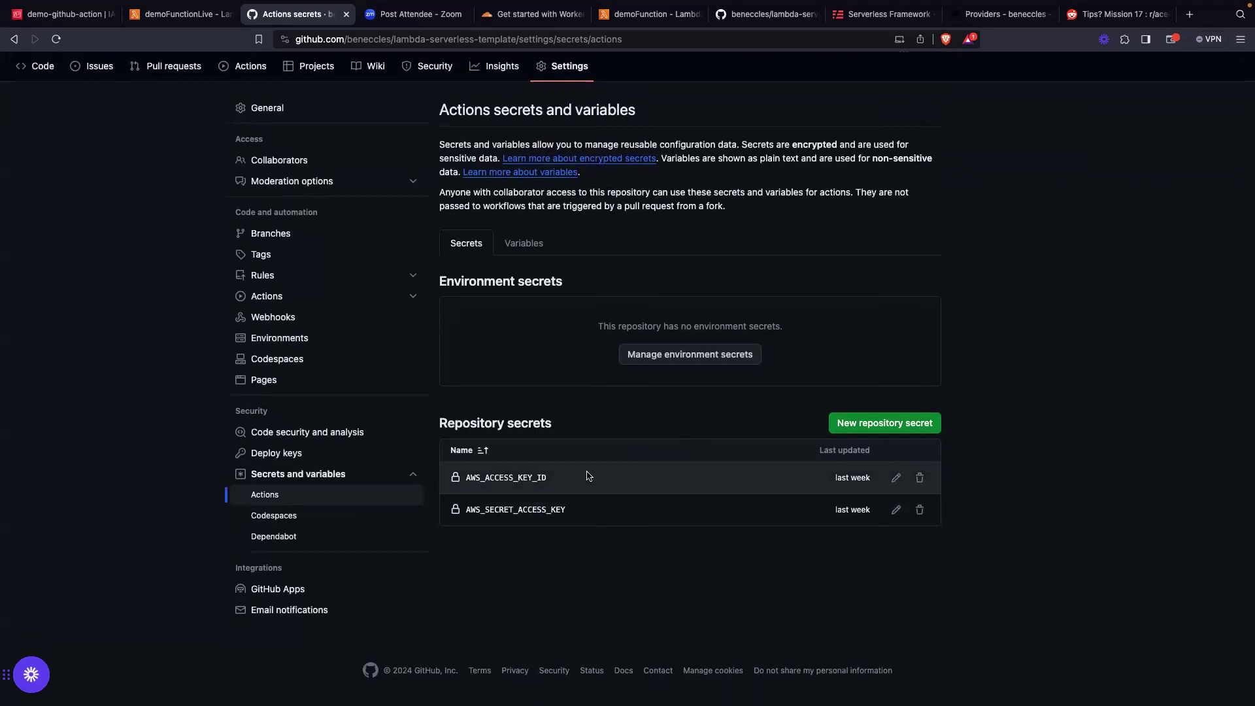
key(ctrl+Left)
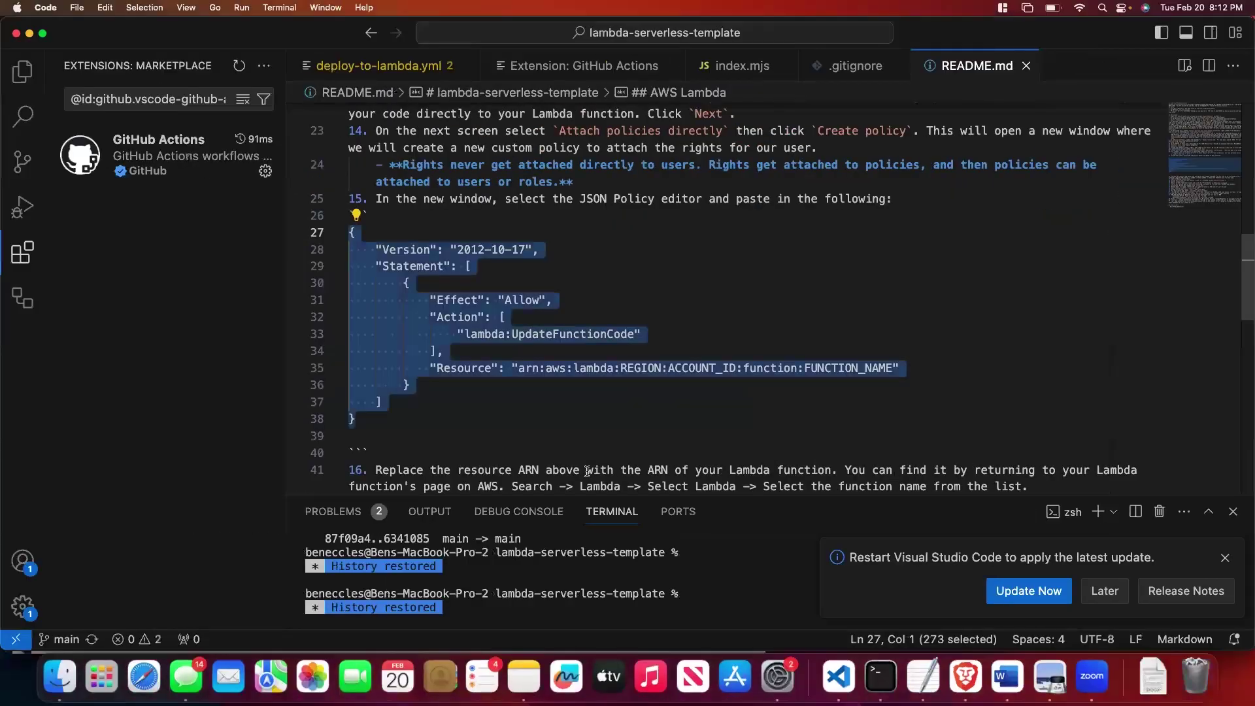
click(374, 67)
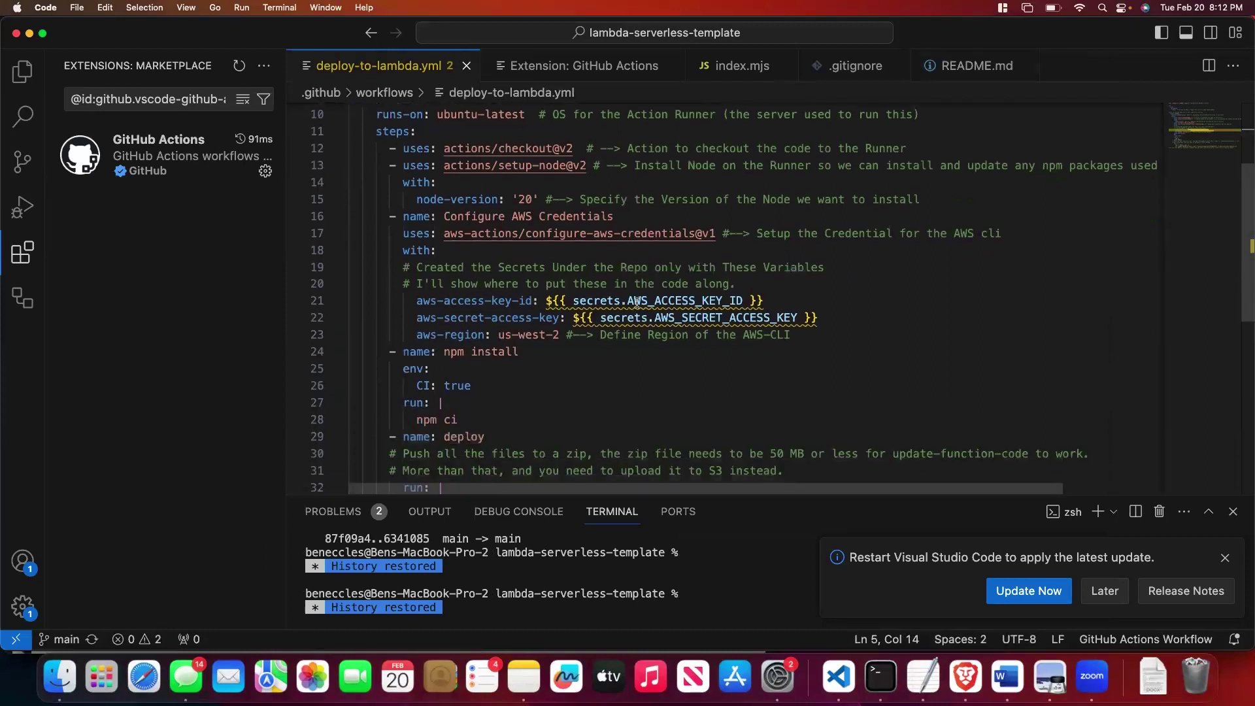
click(637, 301)
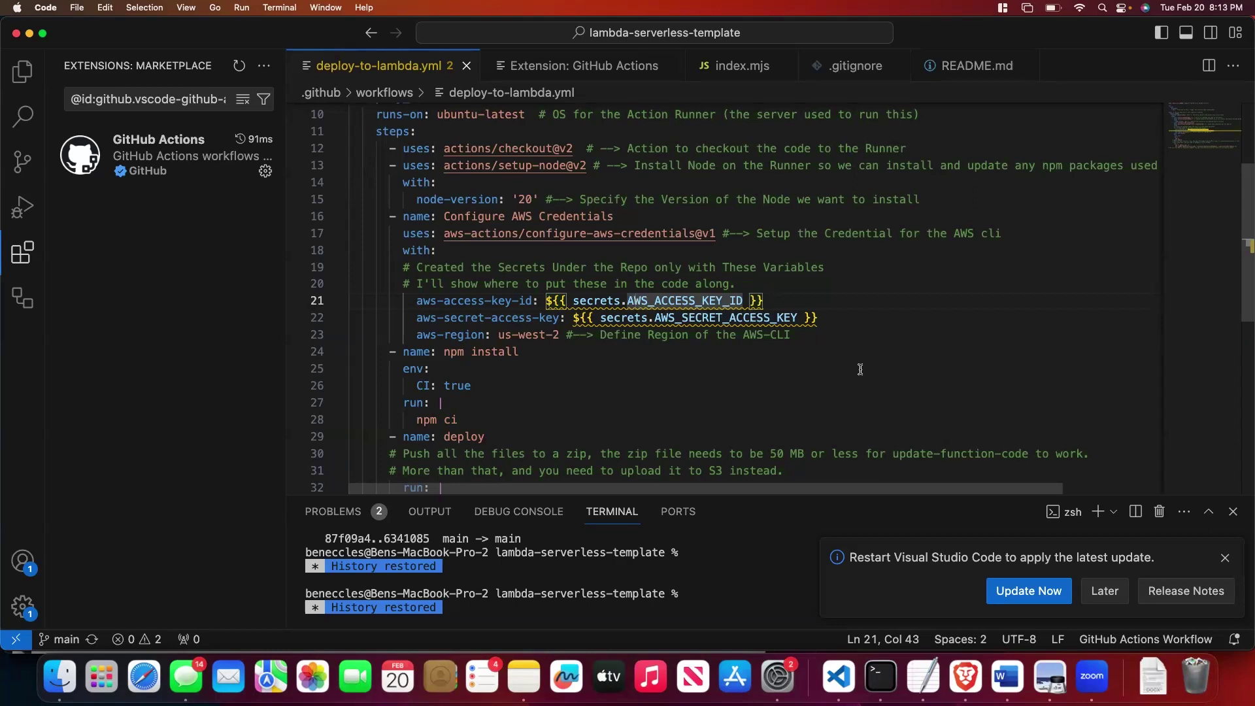
scroll(860, 370, down, 3)
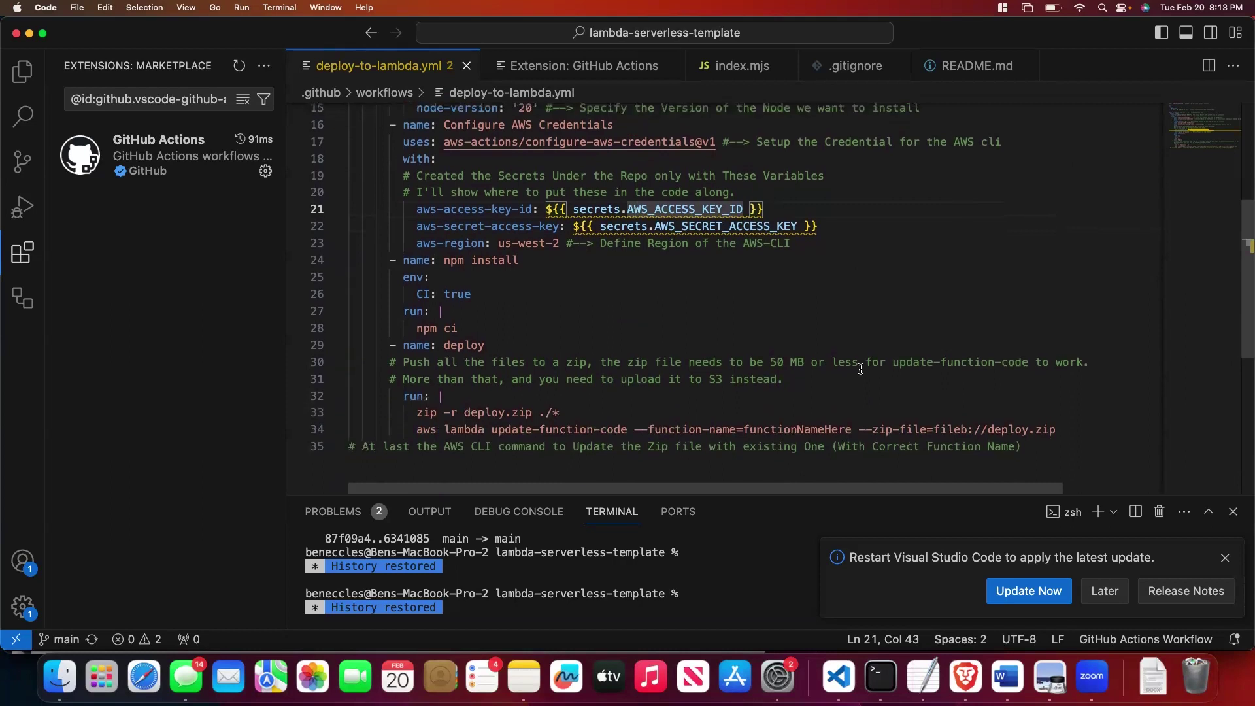
scroll(861, 369, down, 5)
click(839, 248)
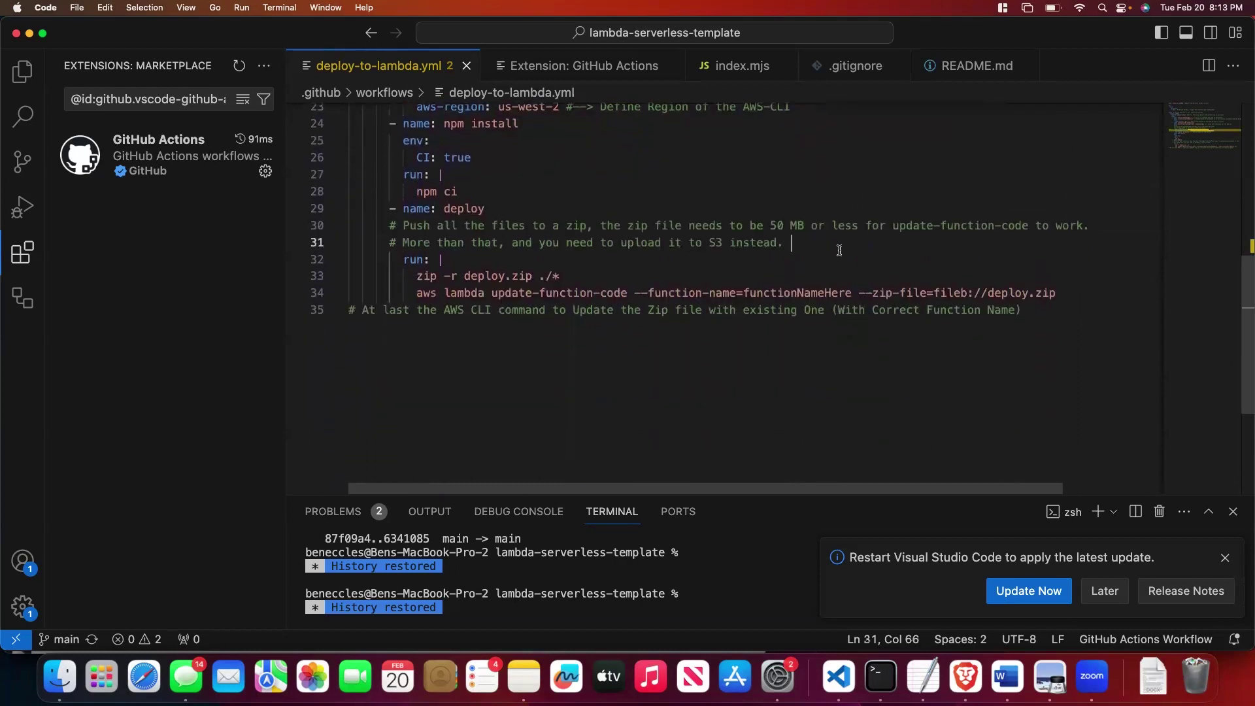
scroll(840, 140, up, 8)
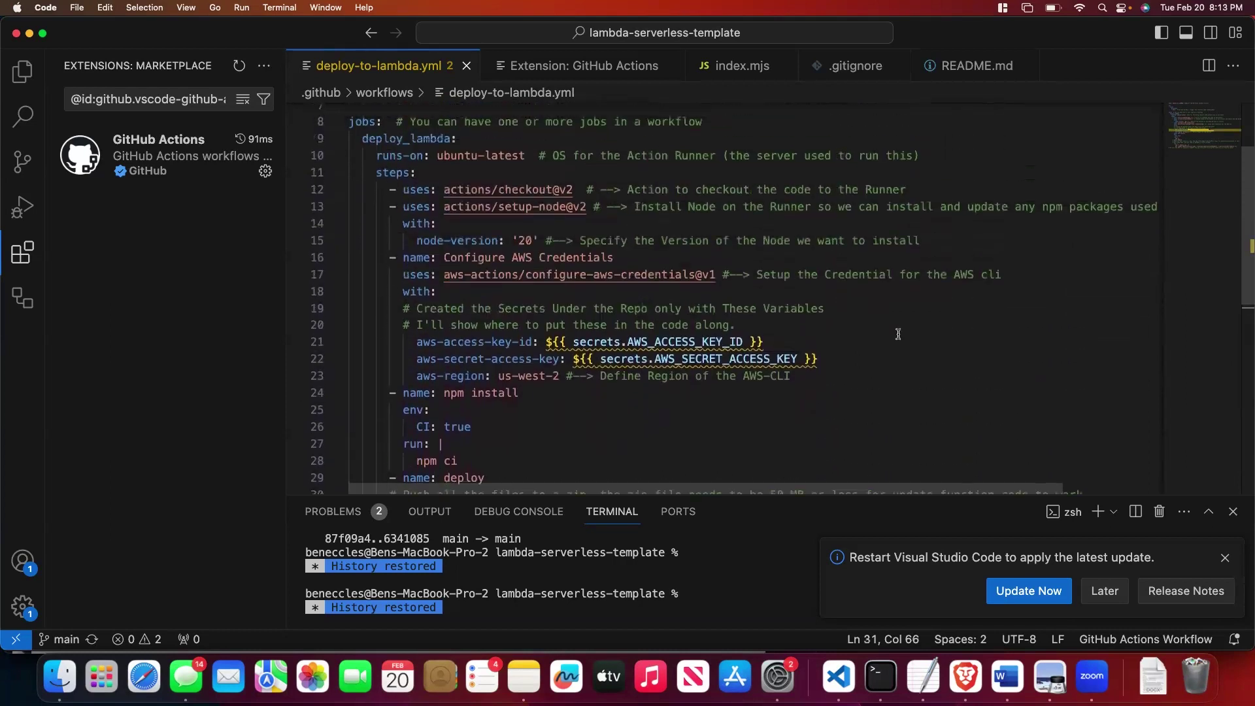
scroll(898, 334, down, 6)
key(Up)
key(Up)
key(Up)
key(Up)
key(Up)
key(Up)
key(Up)
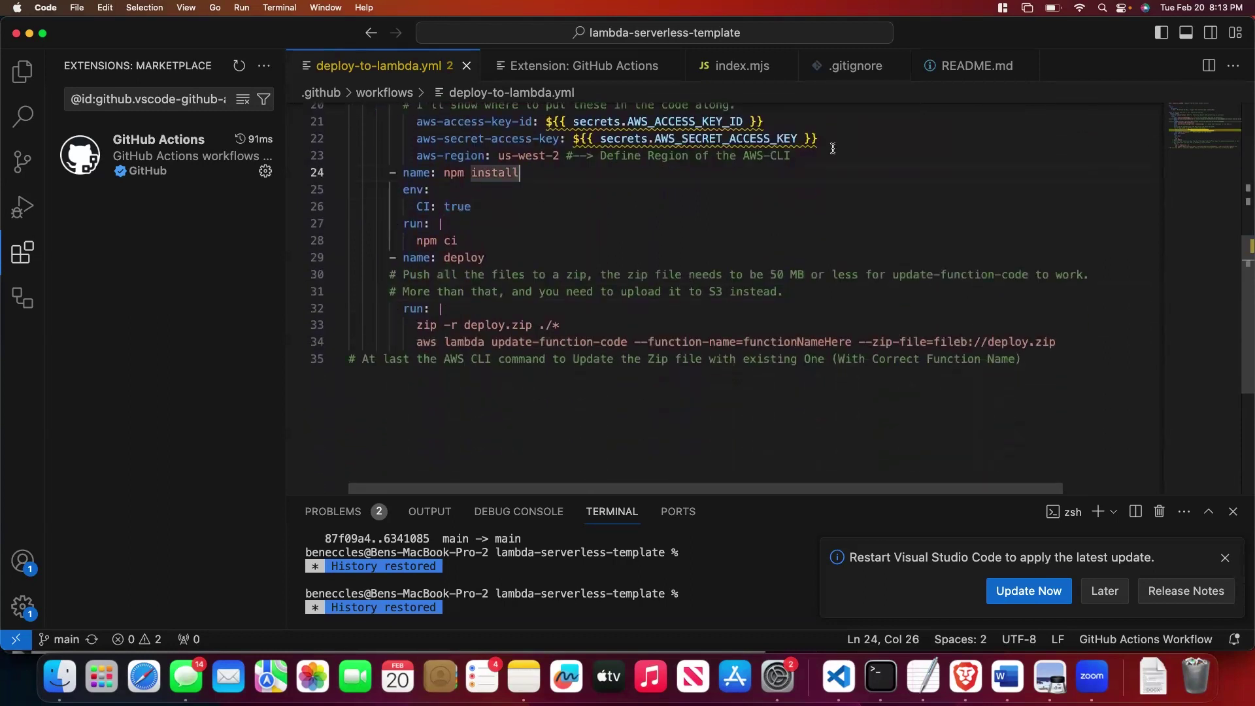
scroll(833, 148, up, 3)
scroll(833, 266, down, 3)
scroll(833, 267, up, 1)
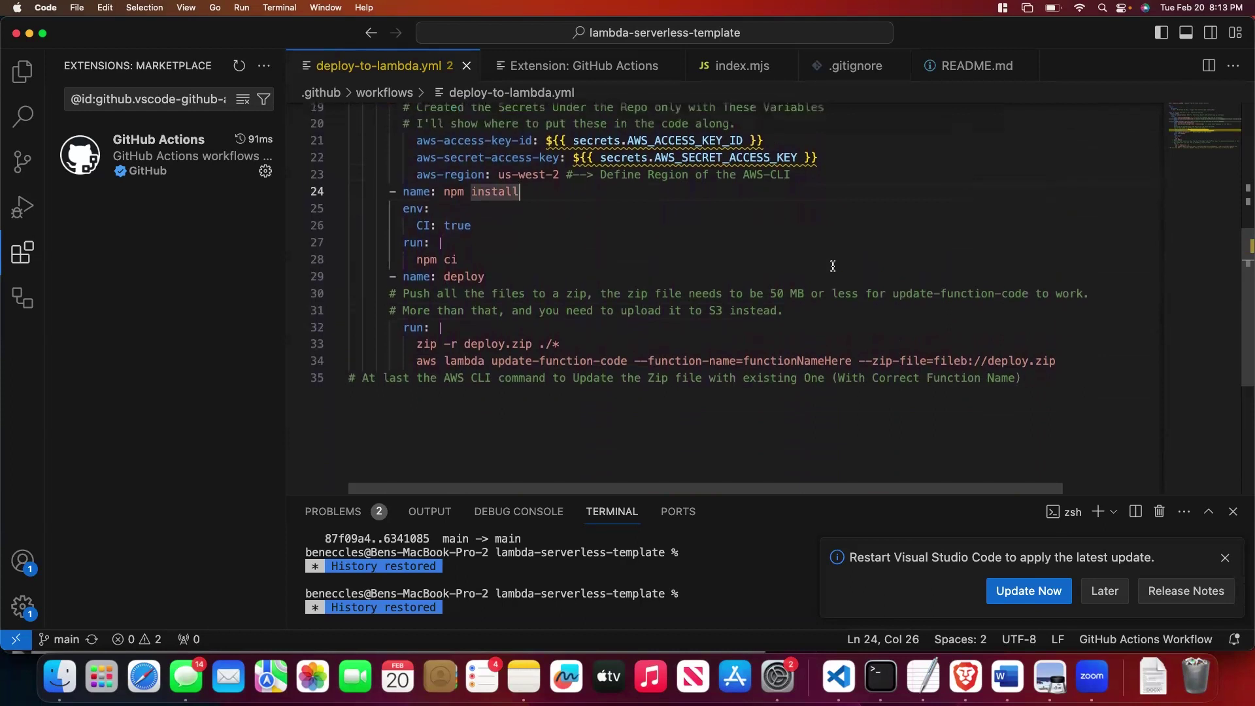
scroll(833, 266, up, 1)
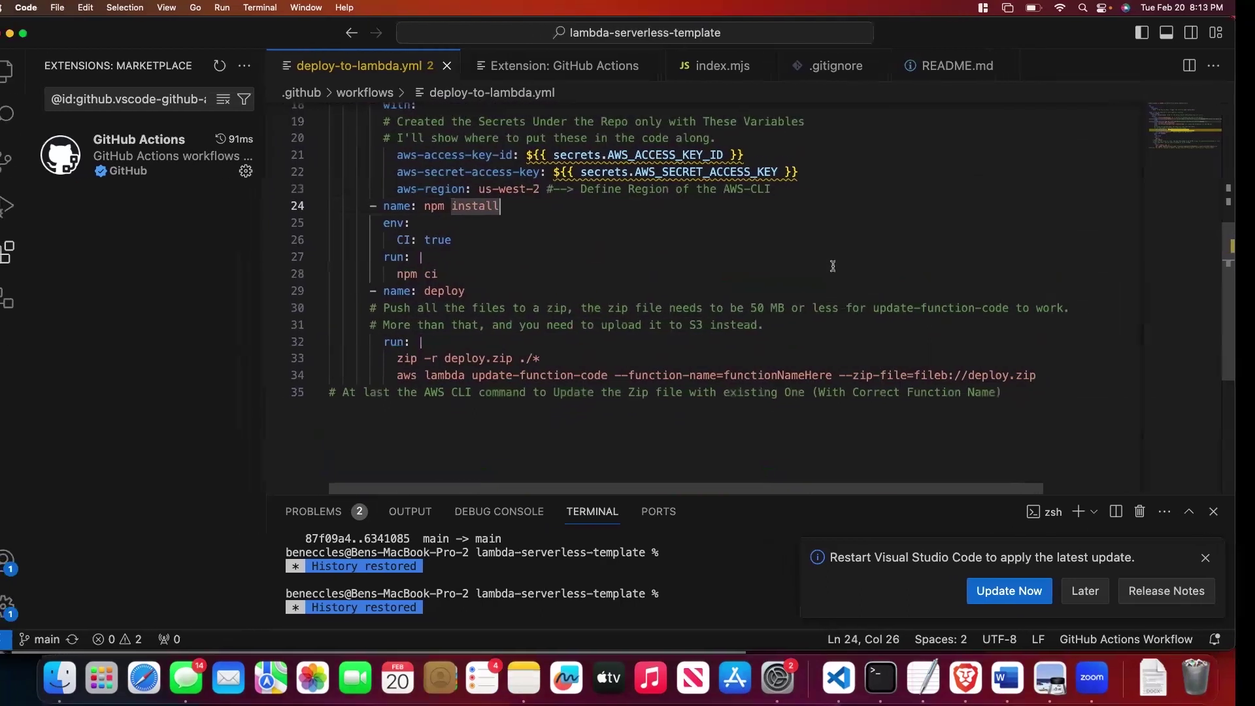
click(813, 374)
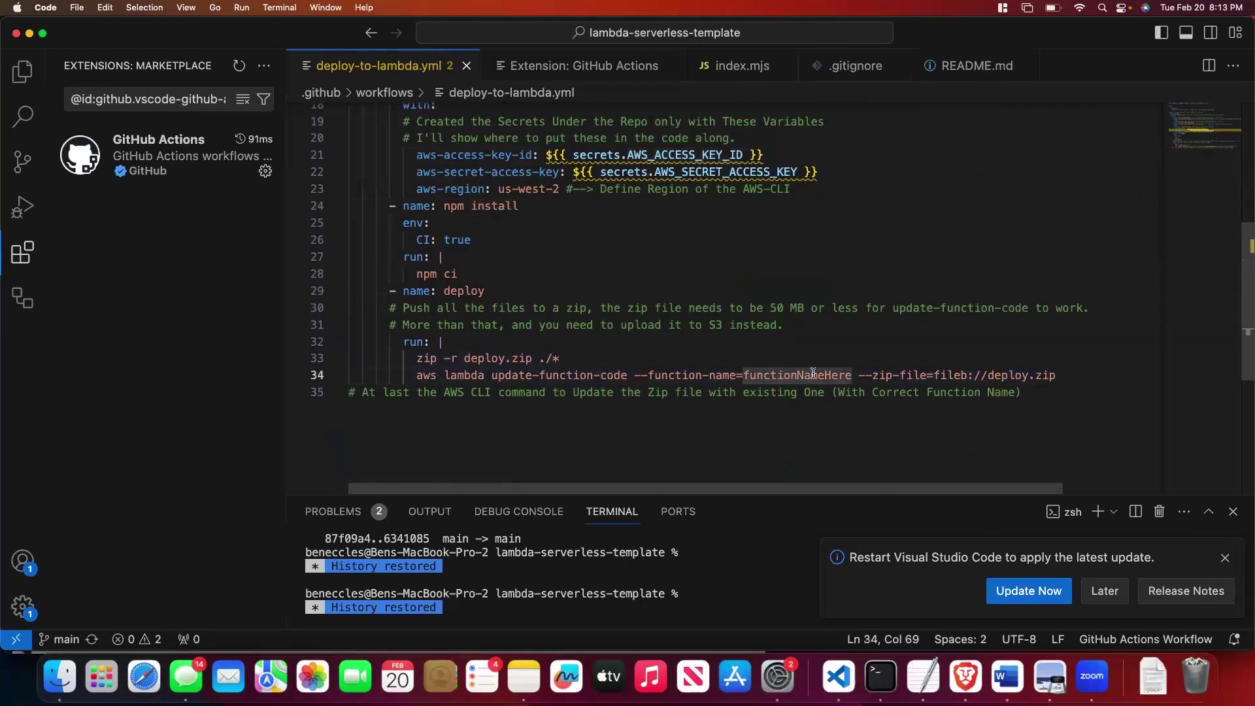
Check the demoFunctionLive function name on its Lambda console page.
key(ctrl+Right)
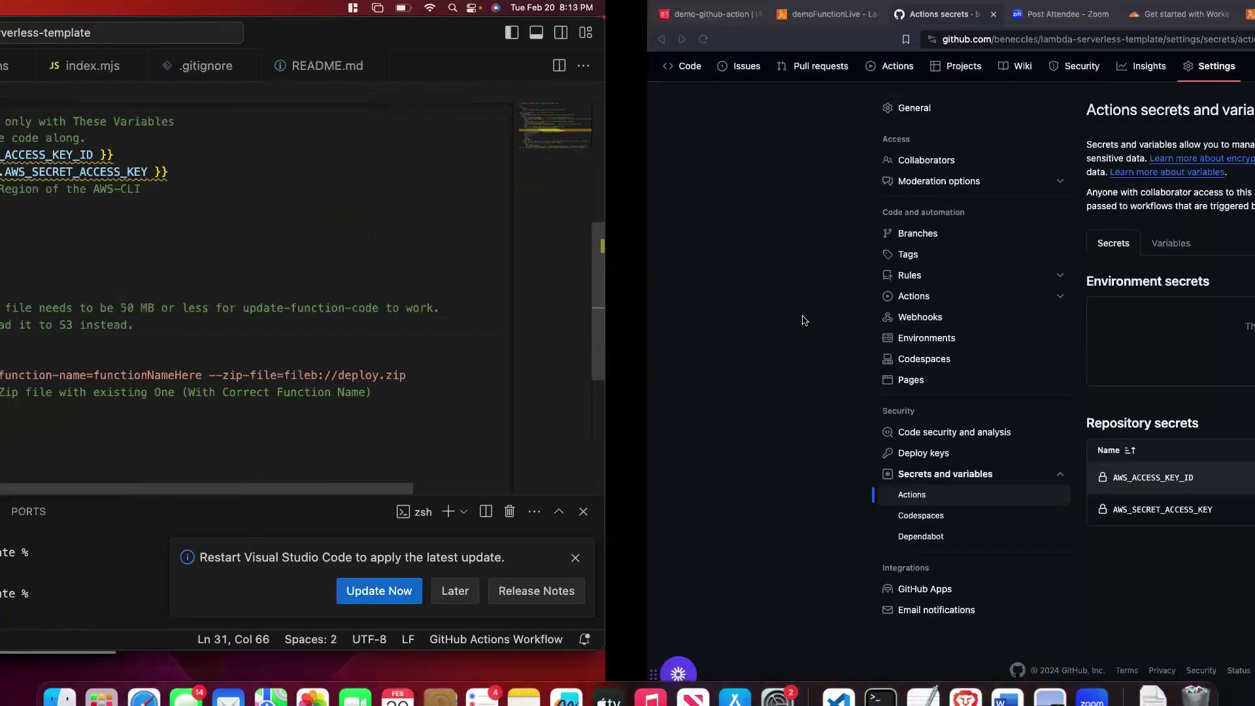
click(180, 14)
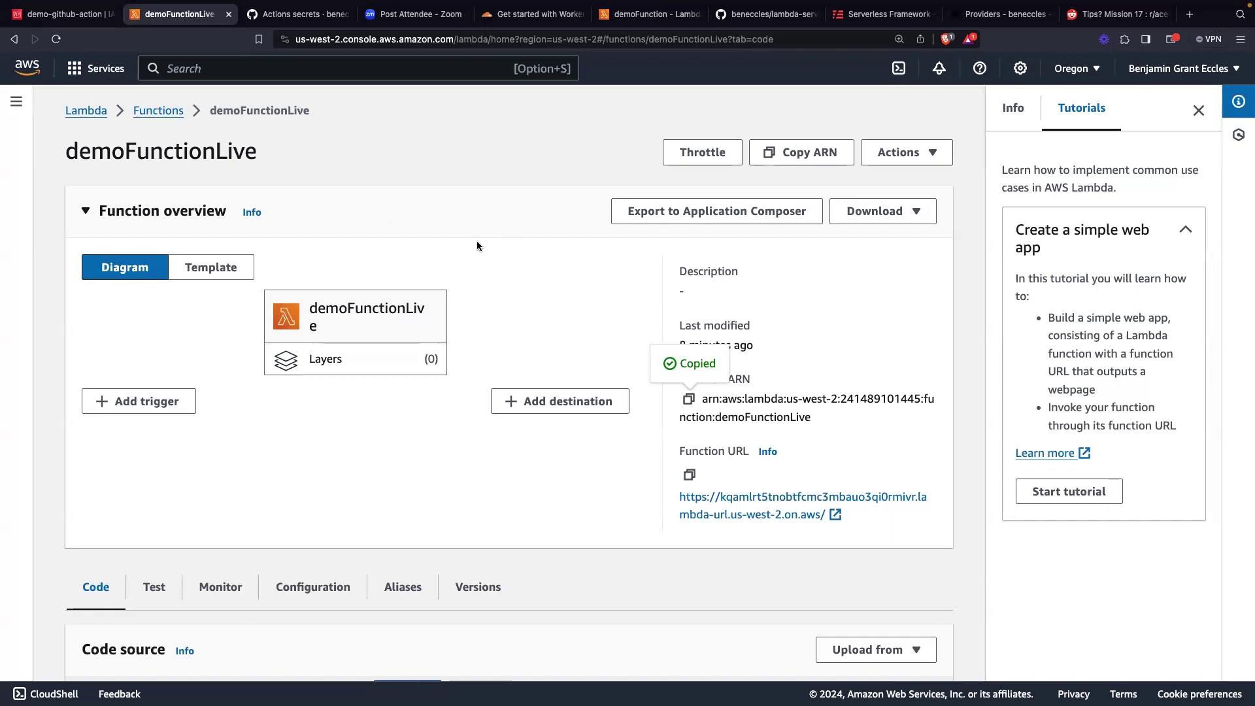
key(ctrl+Left)
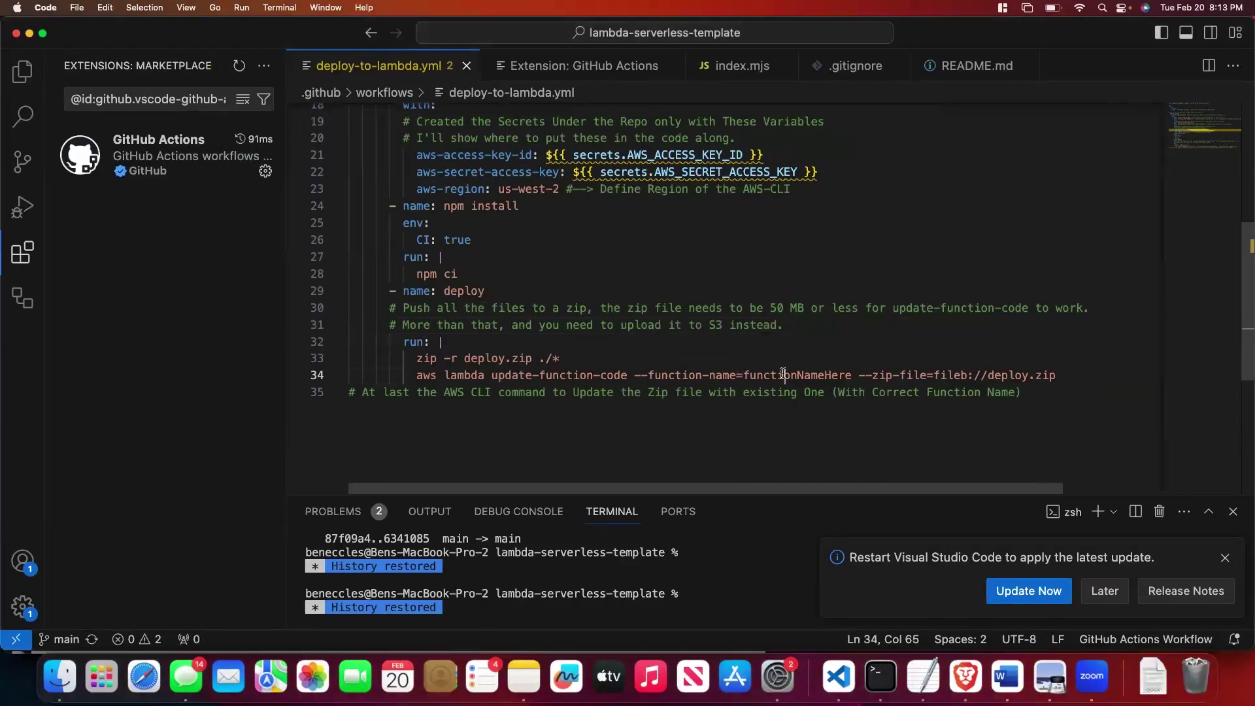
Replace functionNameHere on line 34 with demoFunctionLive and save deploy-to-lambda.yml.
double_click(783, 373)
text(demoFunctionL)
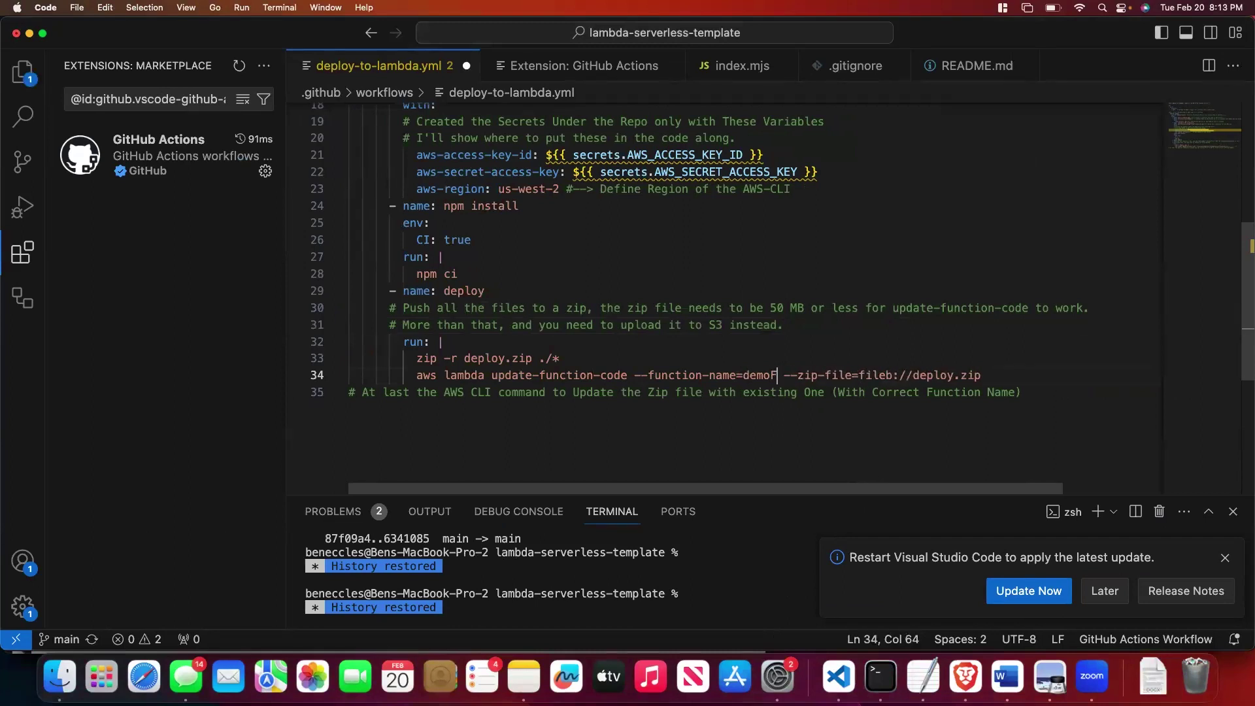
text(ive)
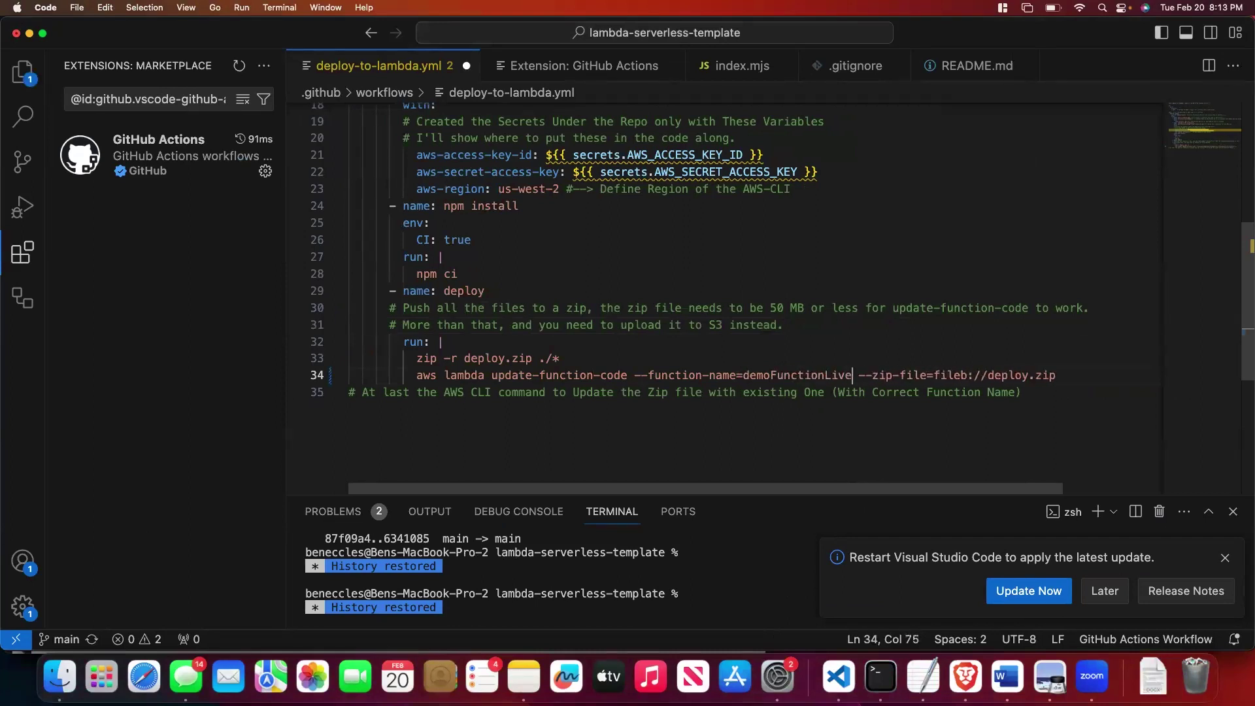
click(908, 311)
key(cmd+s)
scroll(897, 272, up, 5)
scroll(897, 273, down, 10)
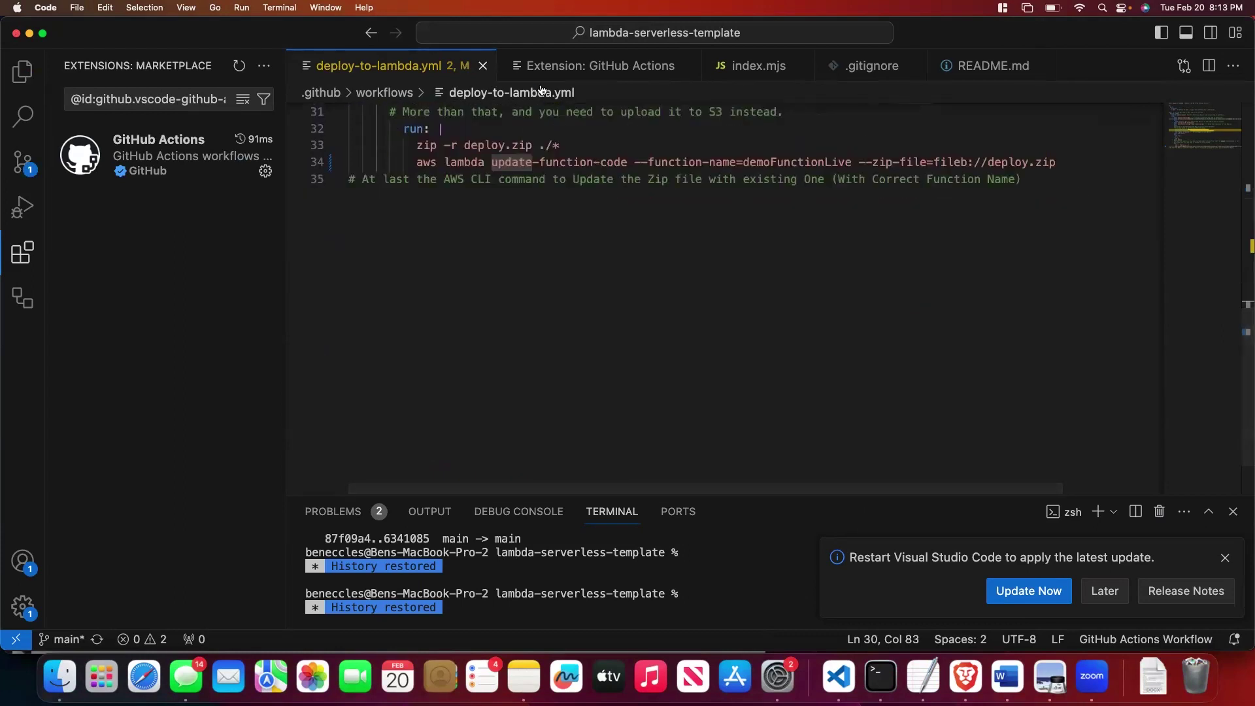
scroll(541, 130, up, 10)
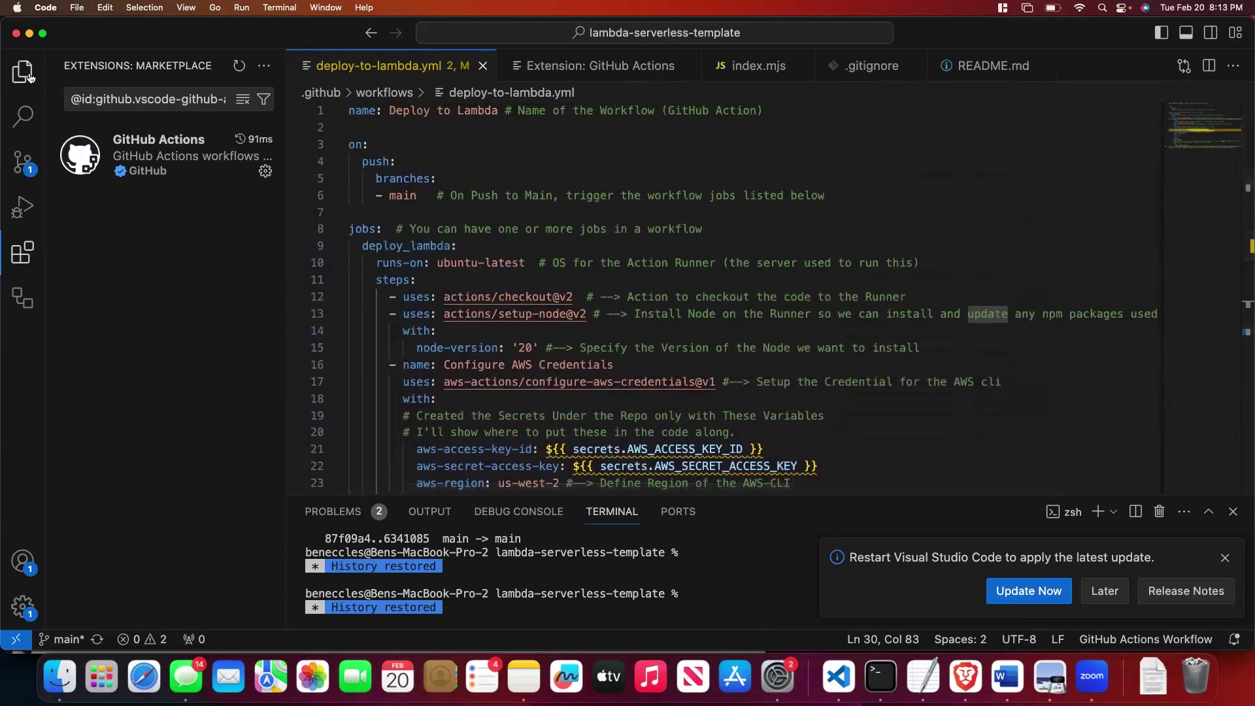
scroll(431, 196, down, 1)
scroll(431, 196, down, 10)
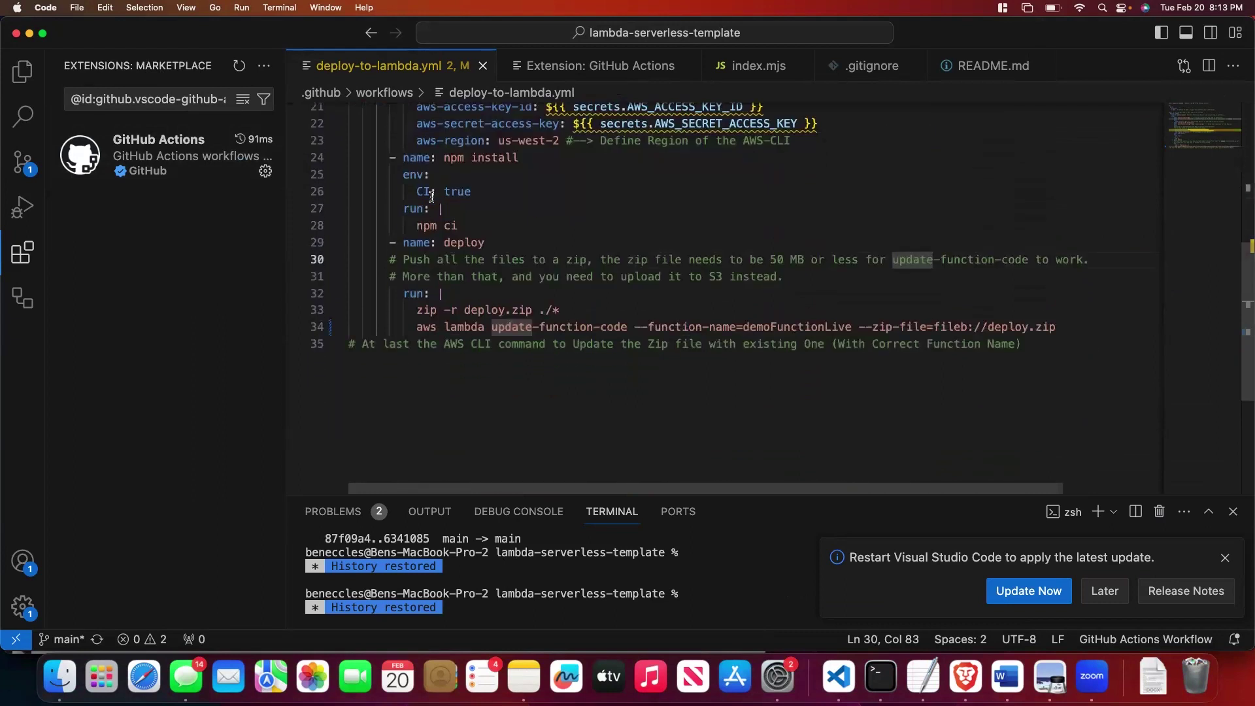
click(716, 374)
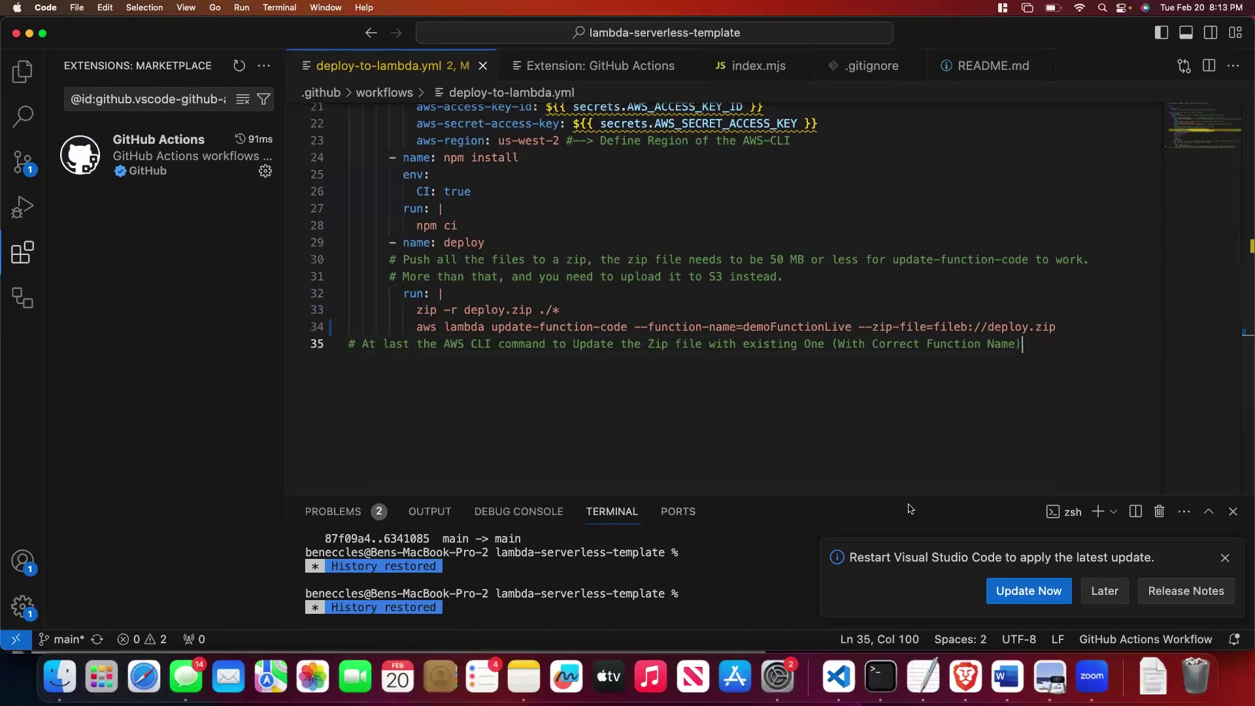
Dismiss the restart-to-update notice and run git add .github in the terminal.
click(1231, 562)
click(887, 589)
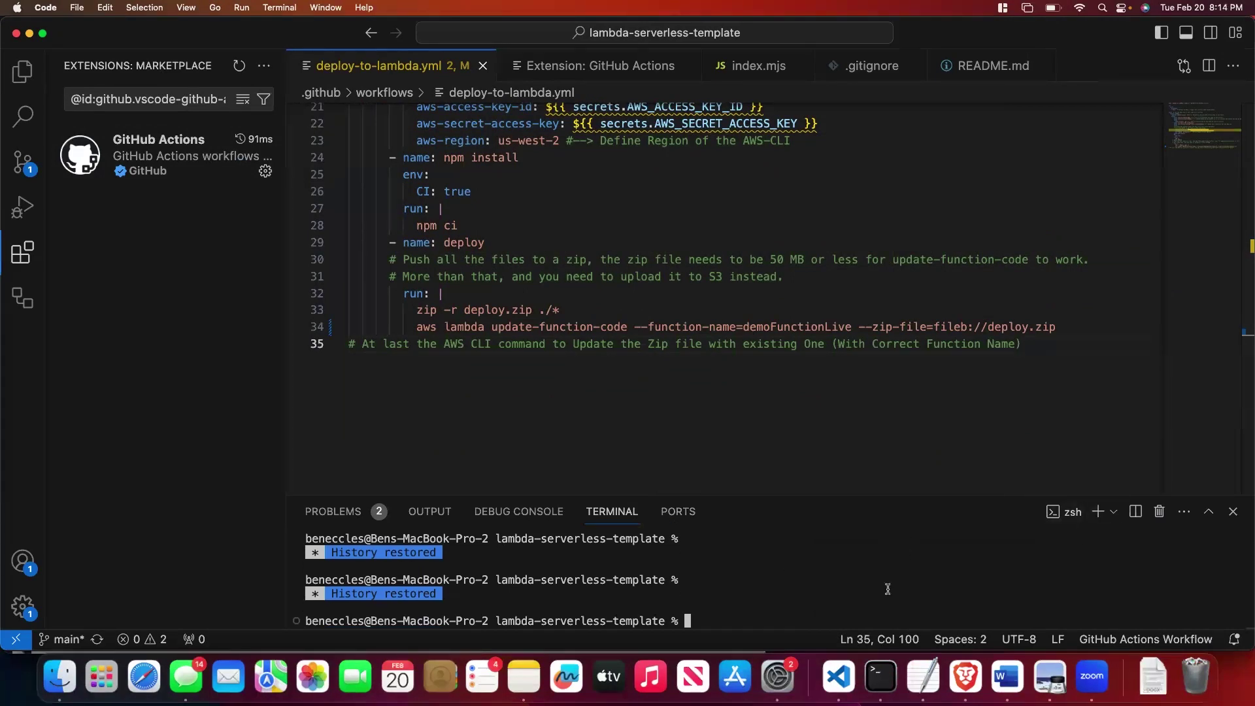
text(git add)
click(22, 71)
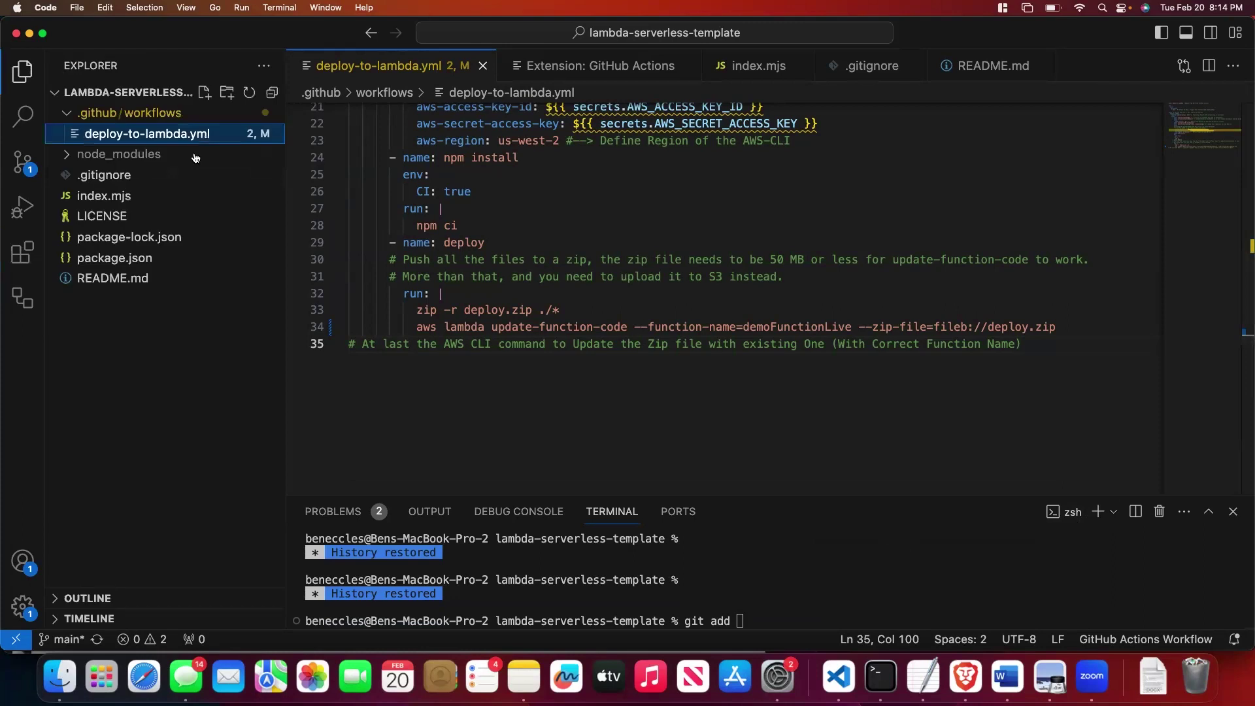
click(847, 606)
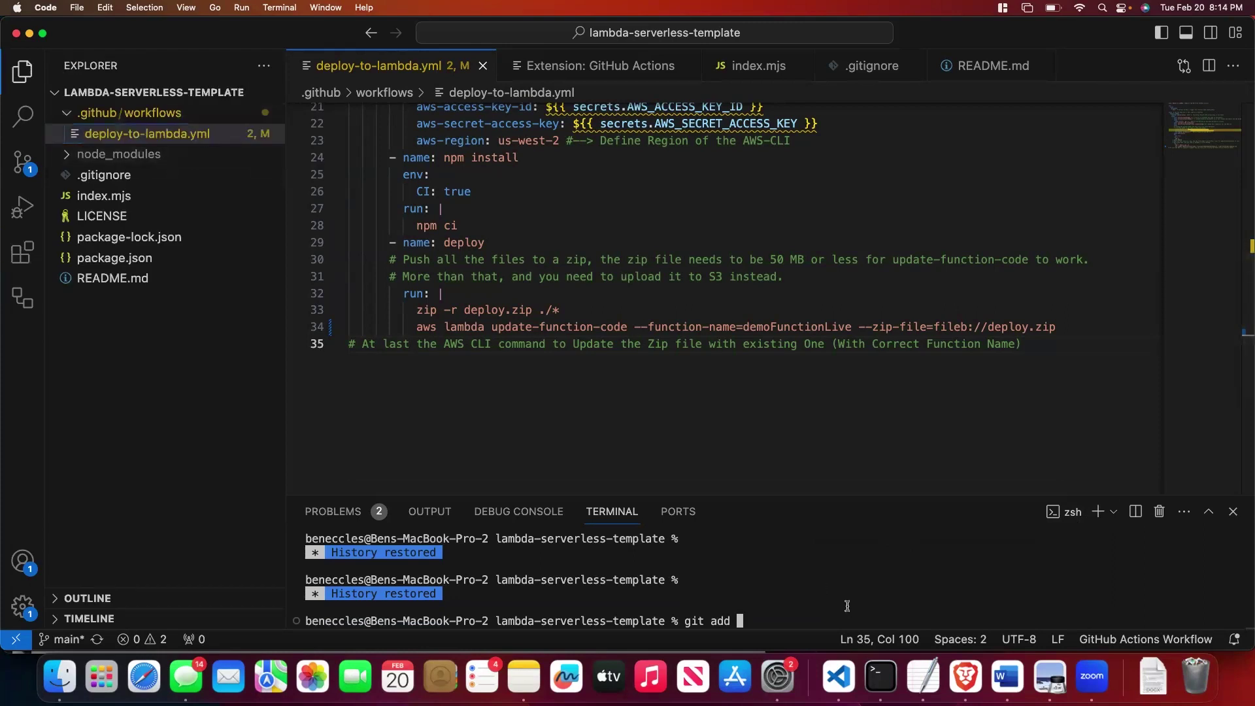
text(.github)
key(Return)
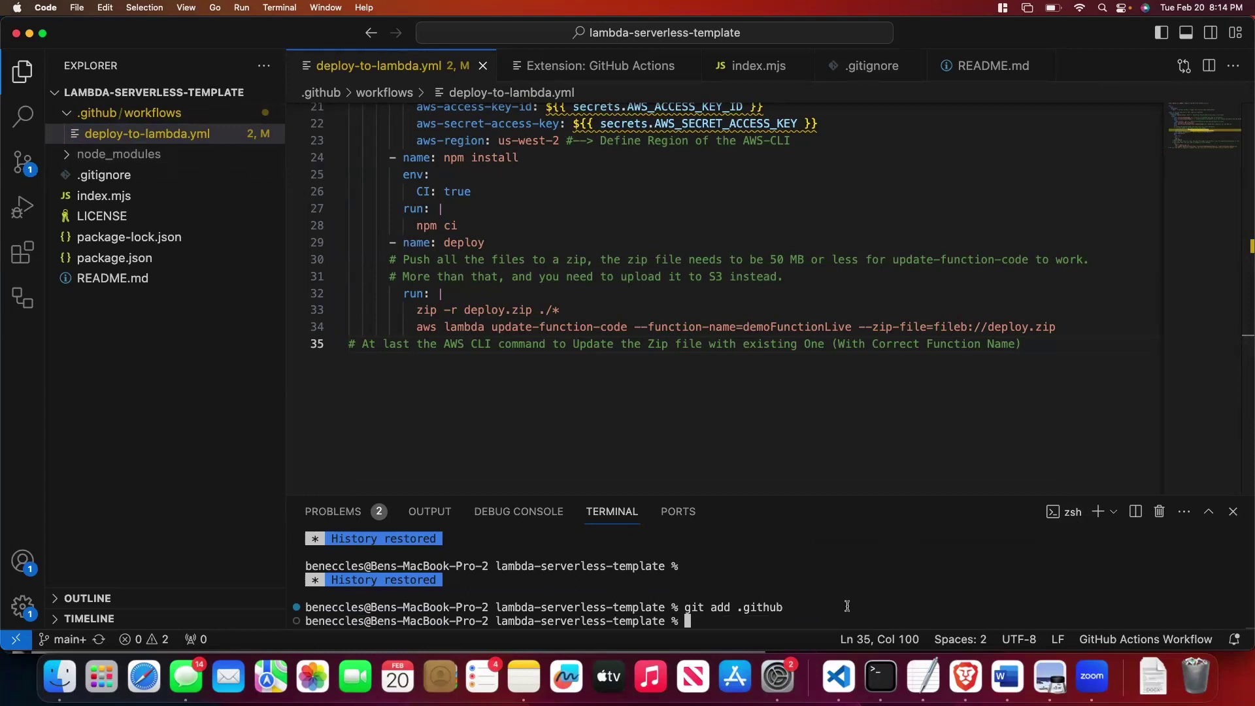
click(810, 340)
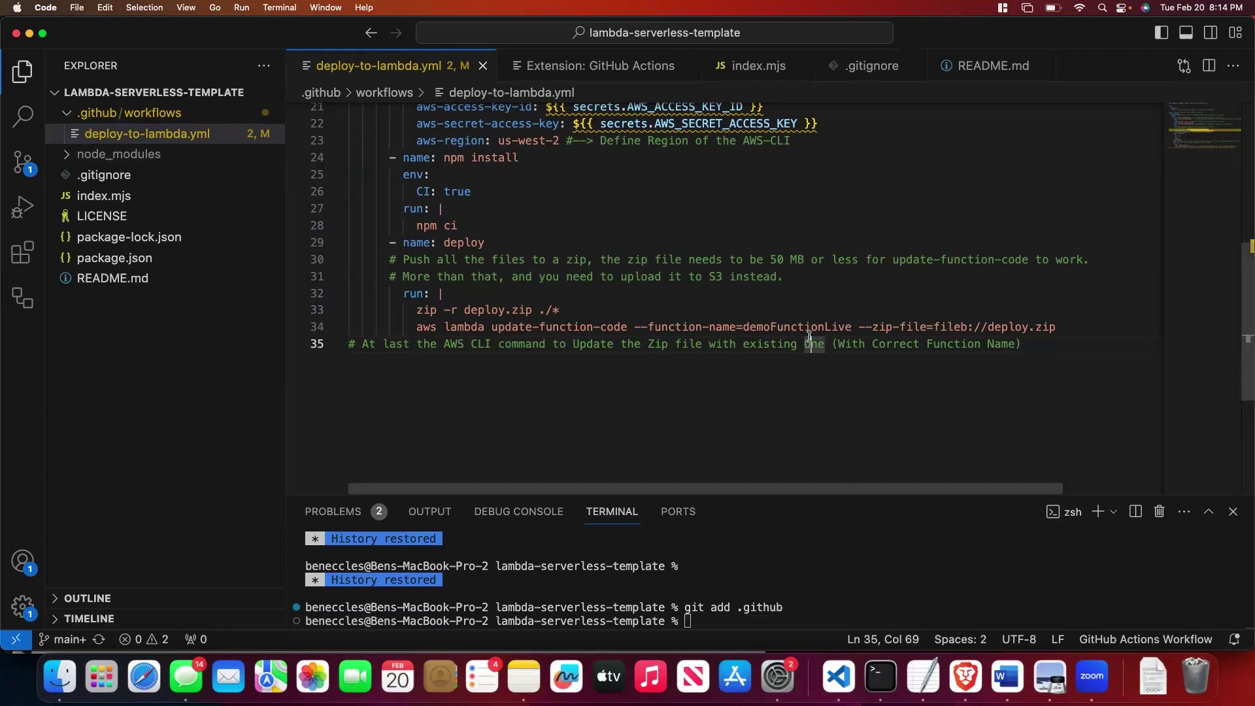
click(804, 326)
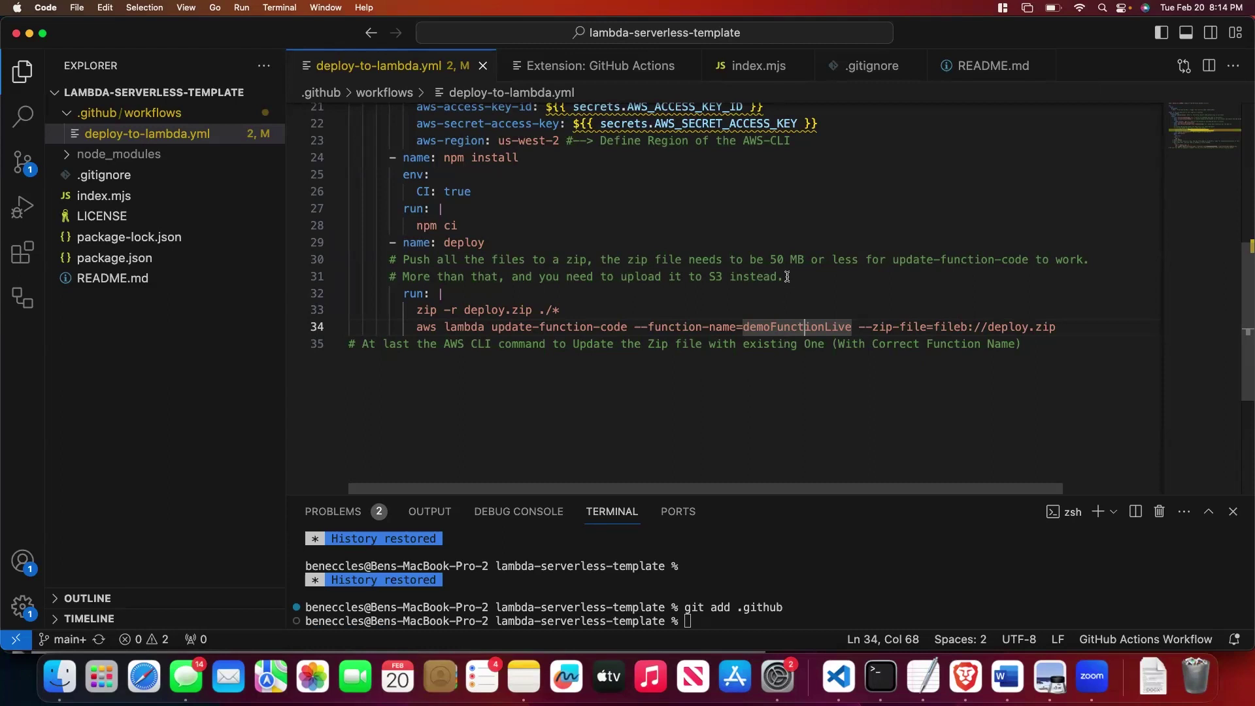
scroll(787, 282, up, 3)
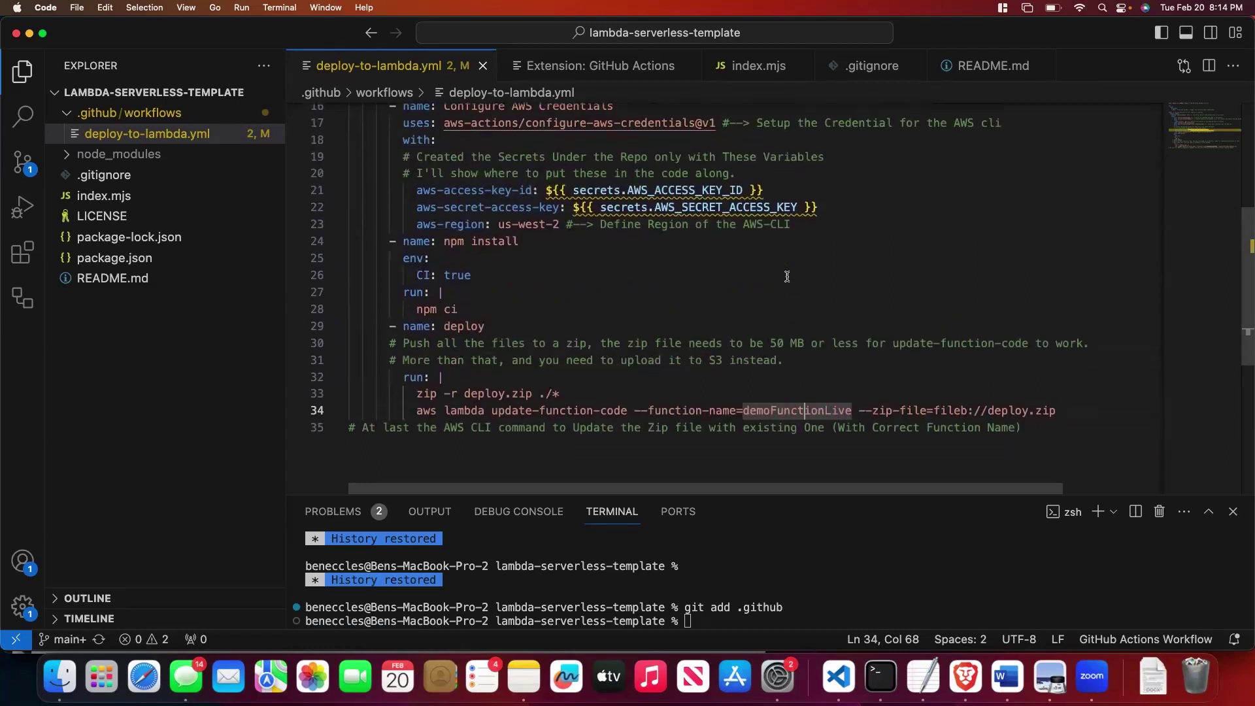
scroll(787, 277, up, 8)
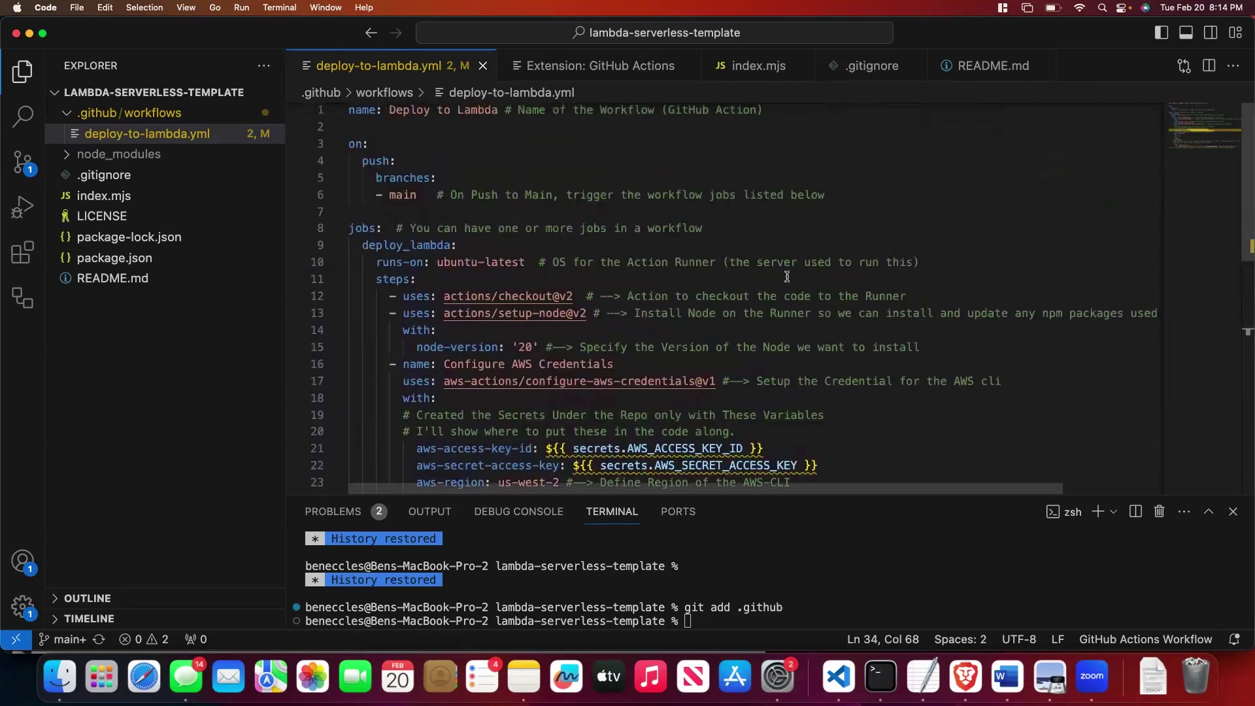
scroll(787, 277, down, 15)
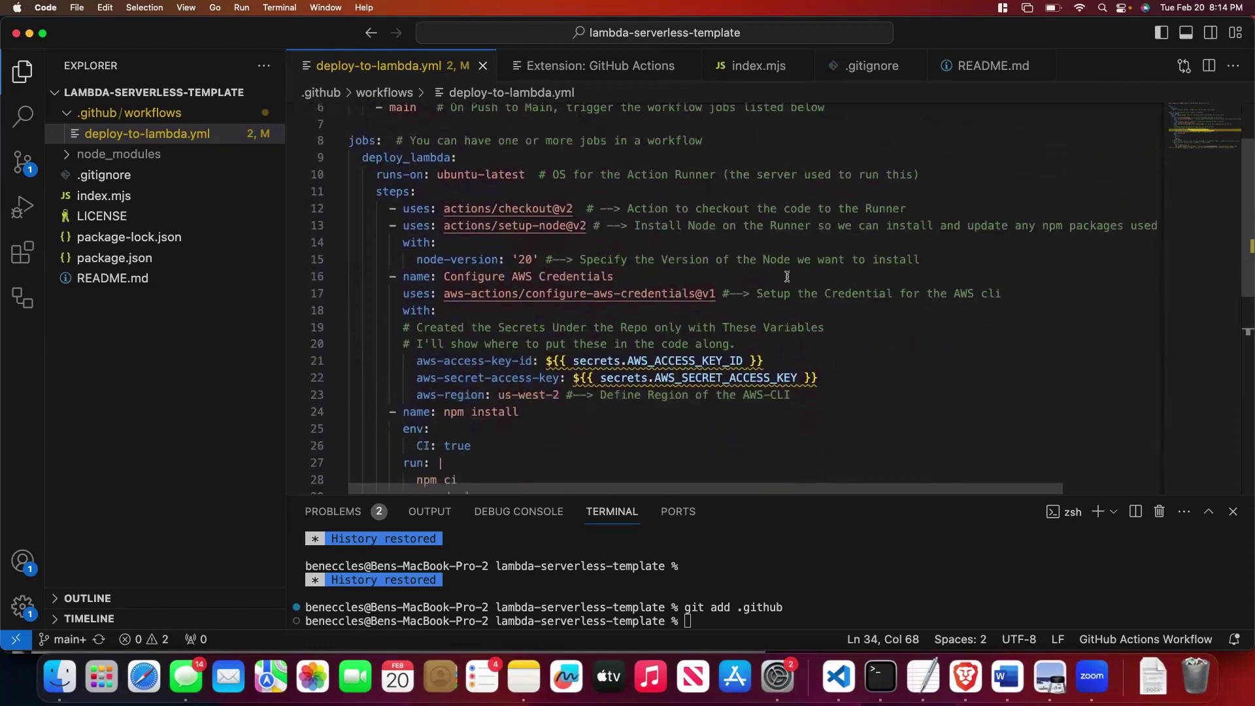
scroll(788, 277, up, 4)
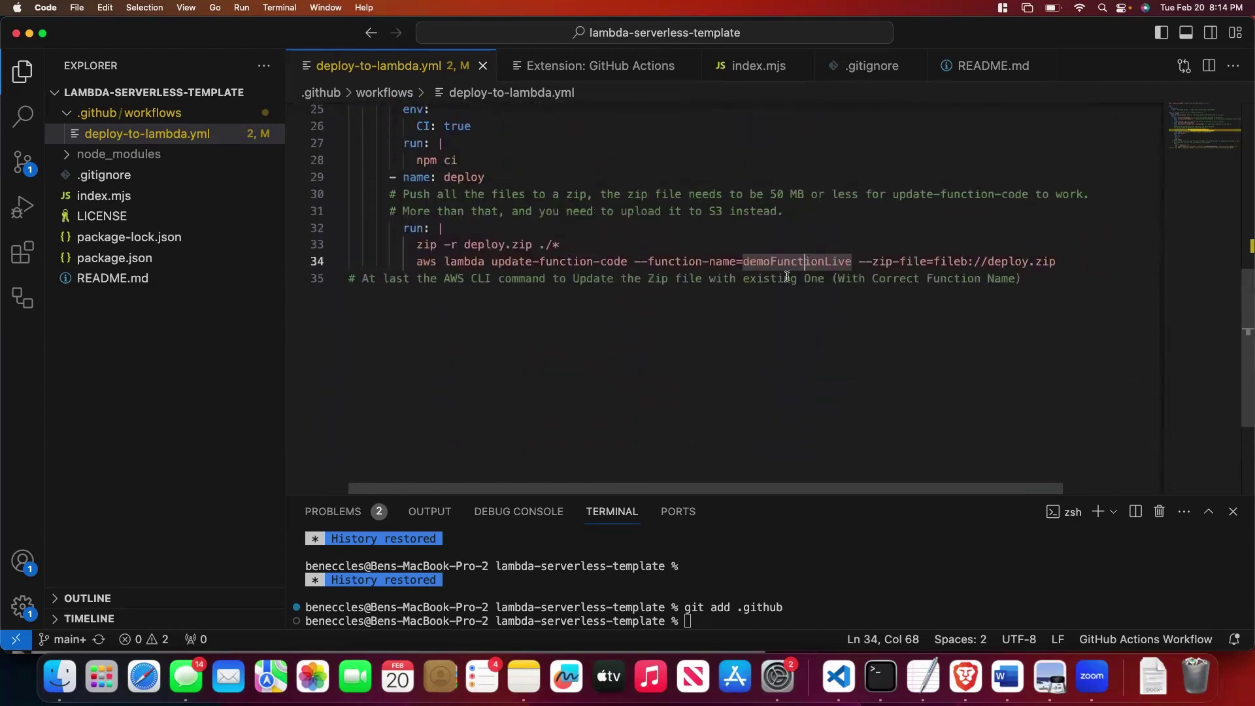
scroll(787, 276, up, 3)
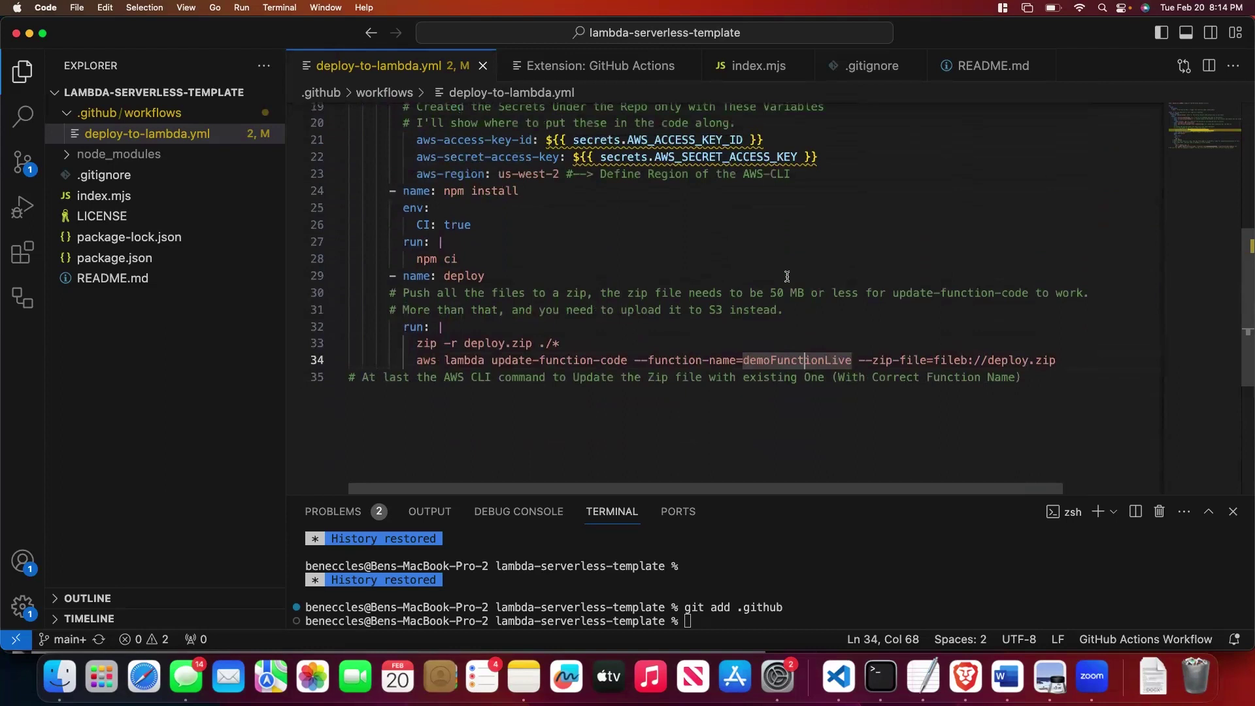
click(702, 176)
click(561, 176)
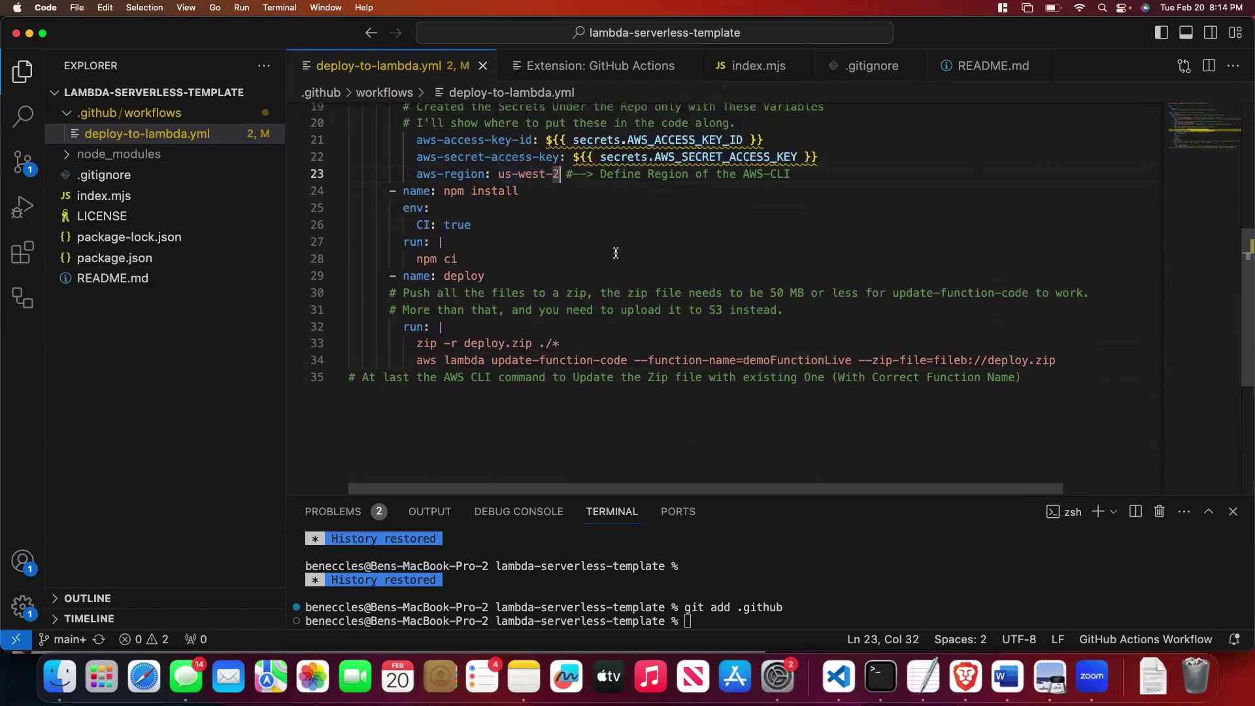
scroll(531, 173, down, 5)
scroll(647, 319, up, 9)
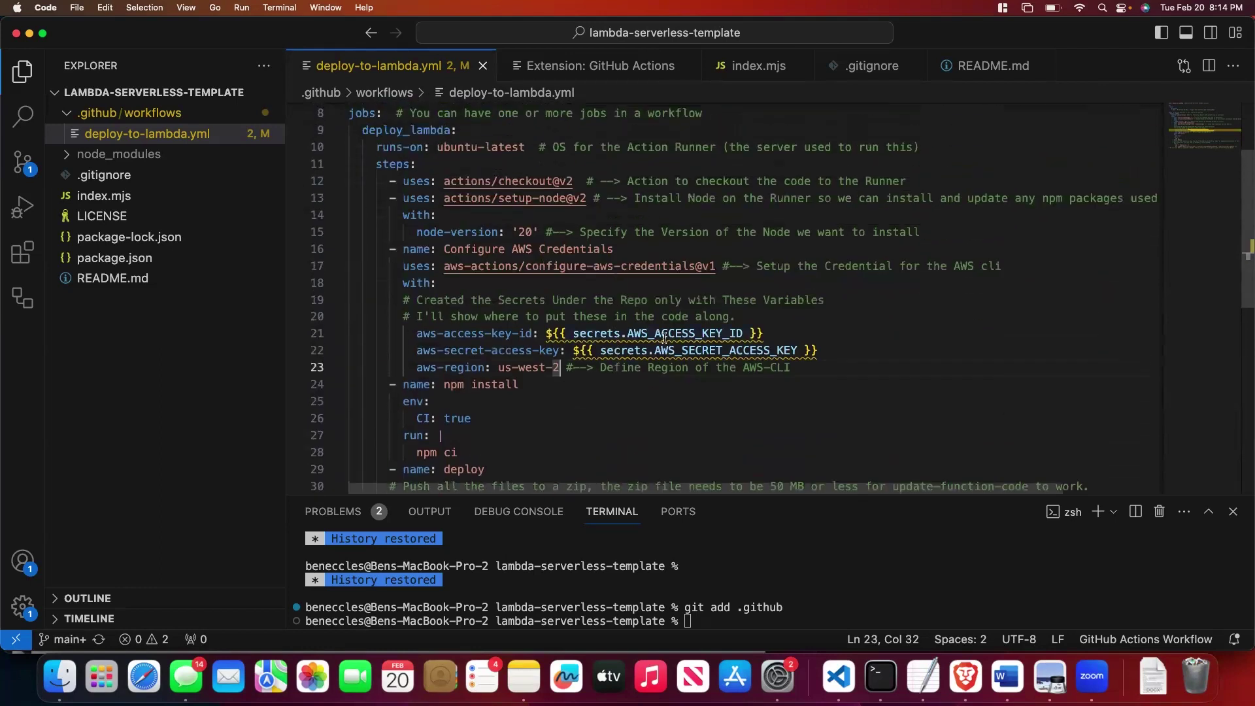
scroll(664, 338, down, 3)
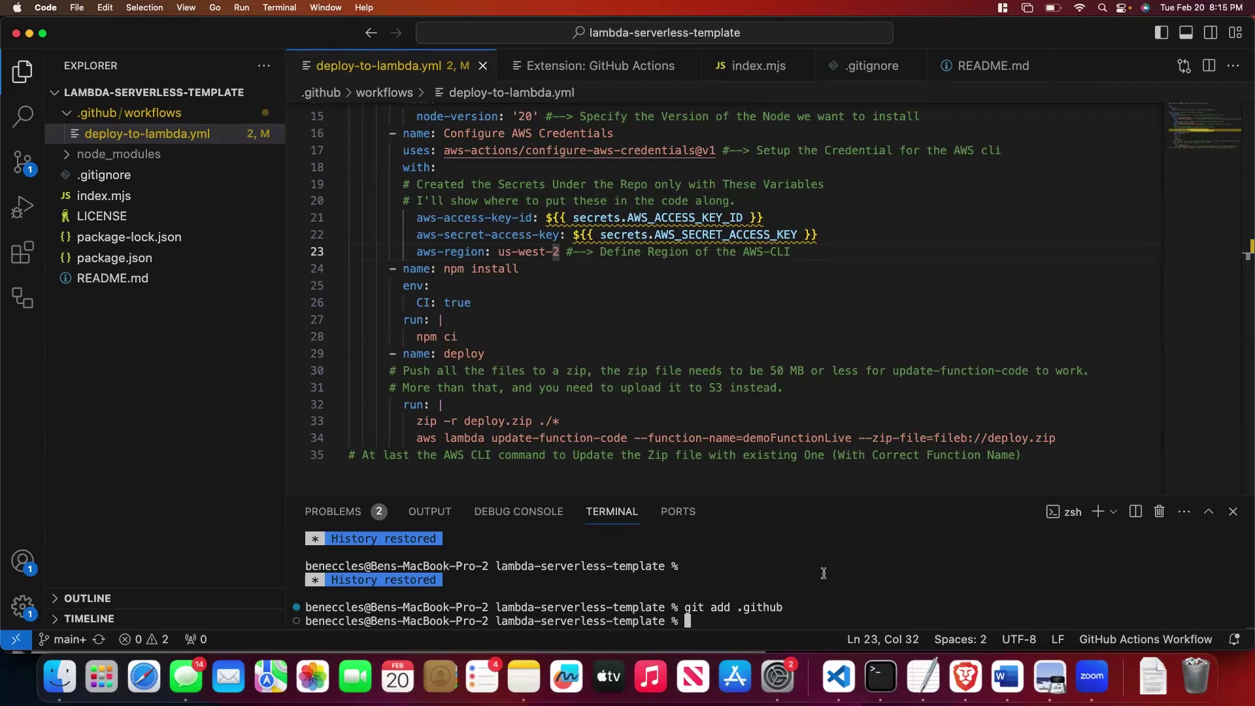
Trim the workflow's function name from demoFunctionLive to demoFunction, commit as 'change function name' and push.
text(git)
click(858, 438)
key(Left)
key(BackSpace)
key(BackSpace)
key(BackSpace)
key(BackSpace)
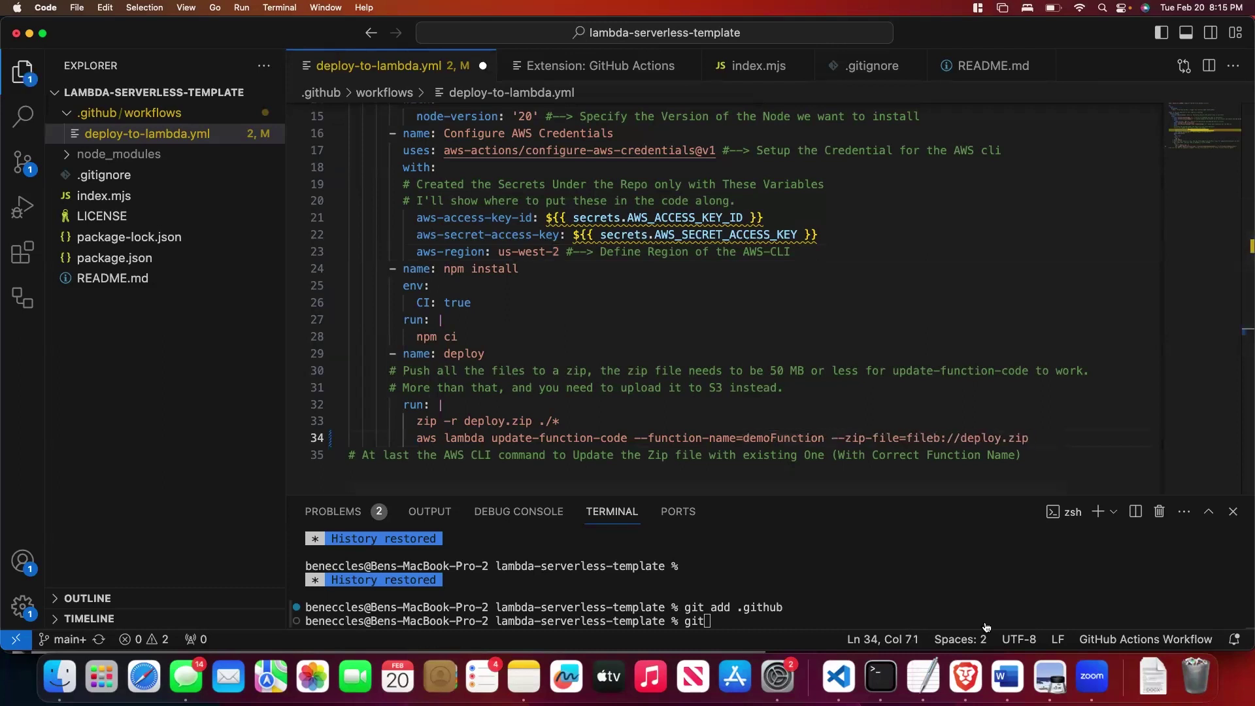
click(931, 583)
text(commit -m "change funct)
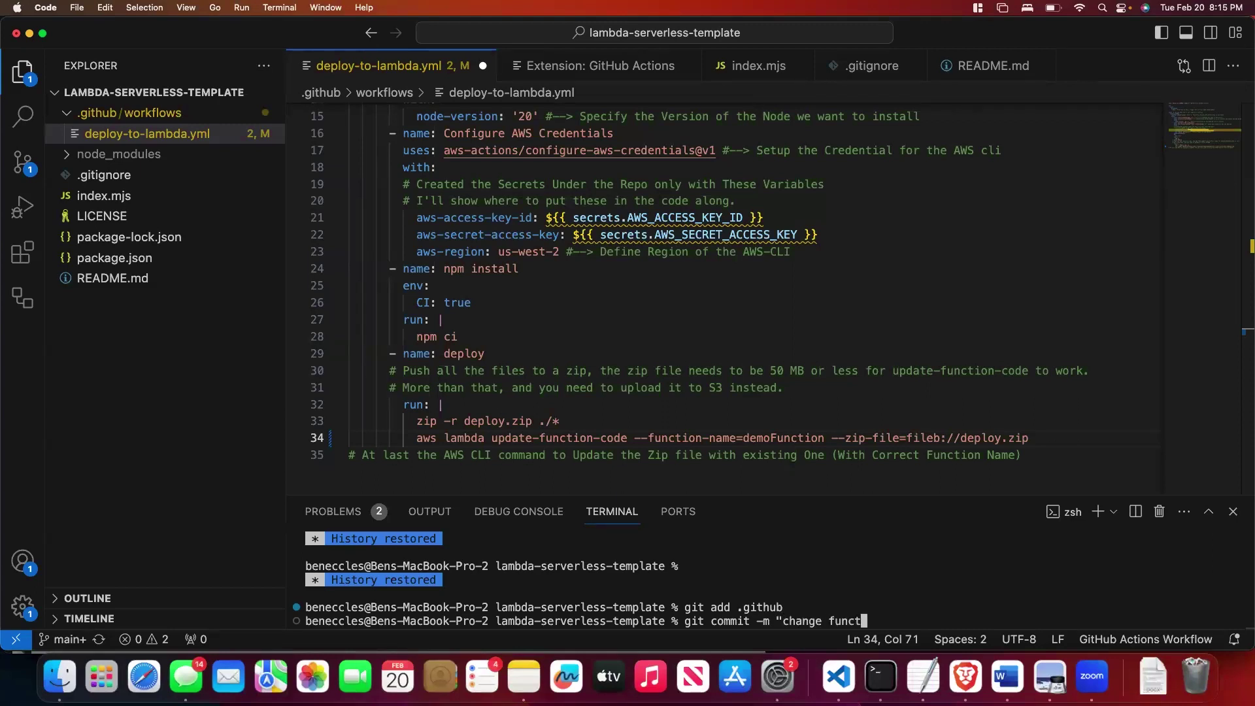
text(ion name")
key(Return)
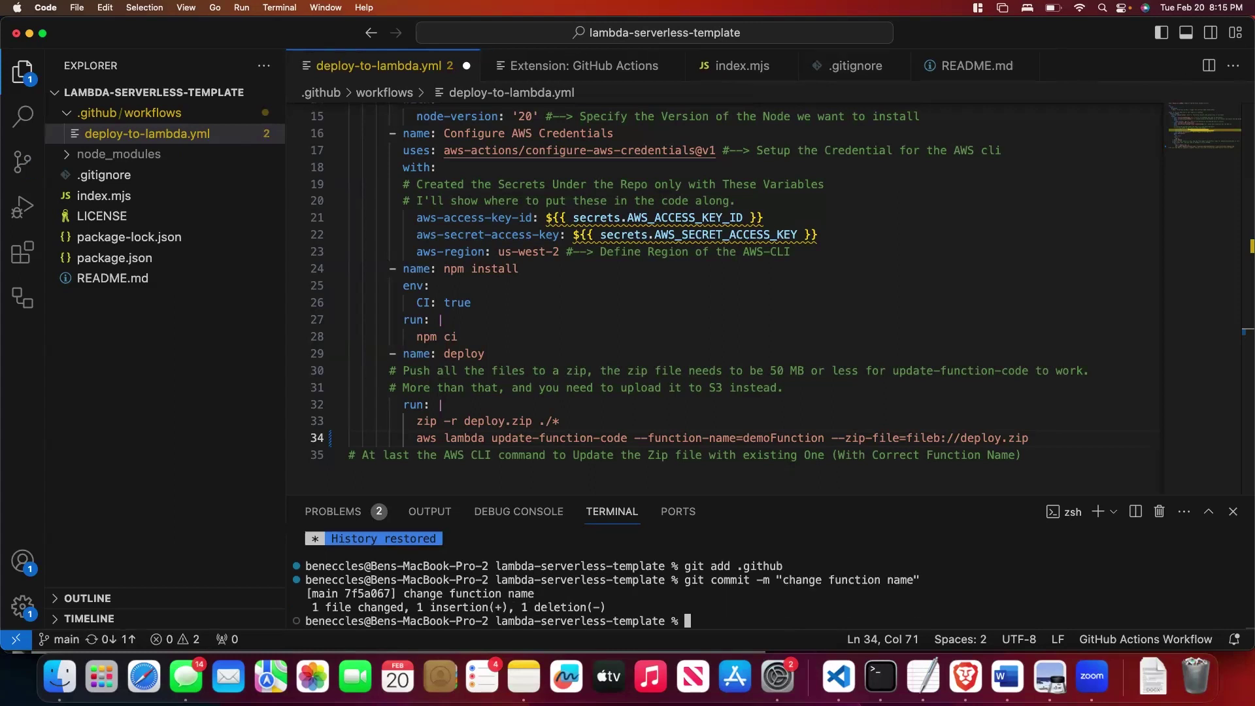
text(git push)
key(Return)
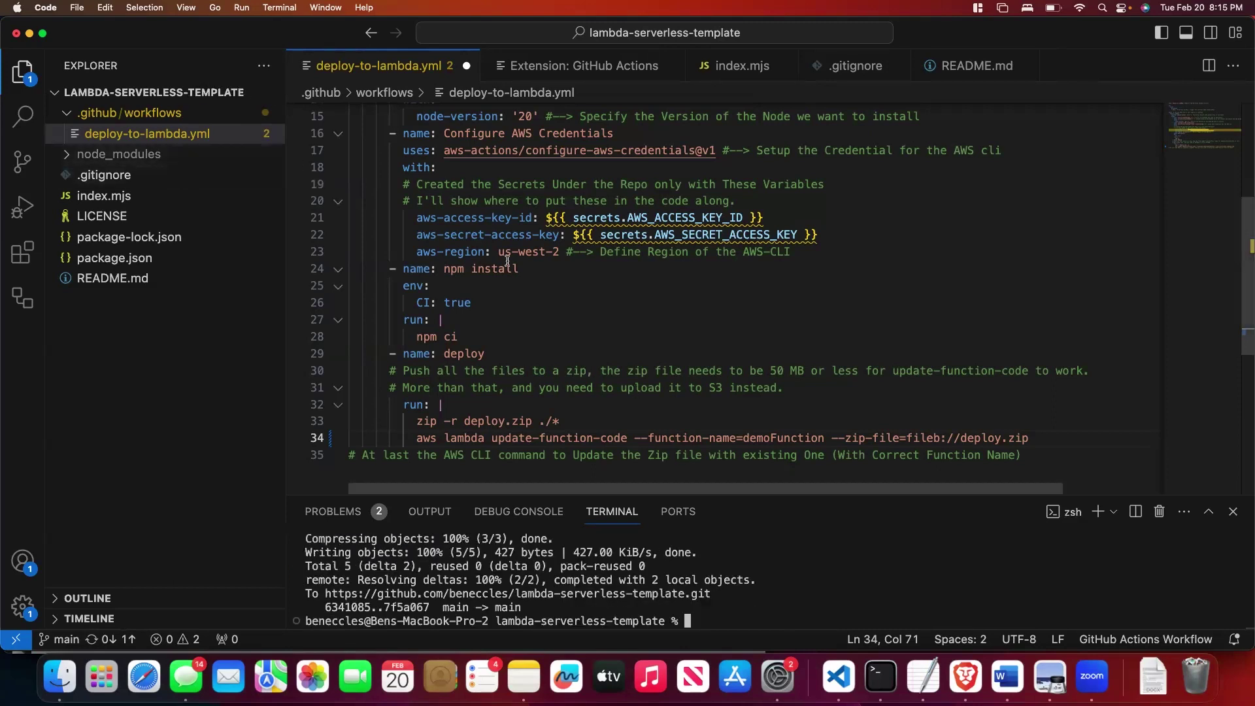
Open index.mjs and find the handler's 'Your function executed successfully!' response message.
click(207, 195)
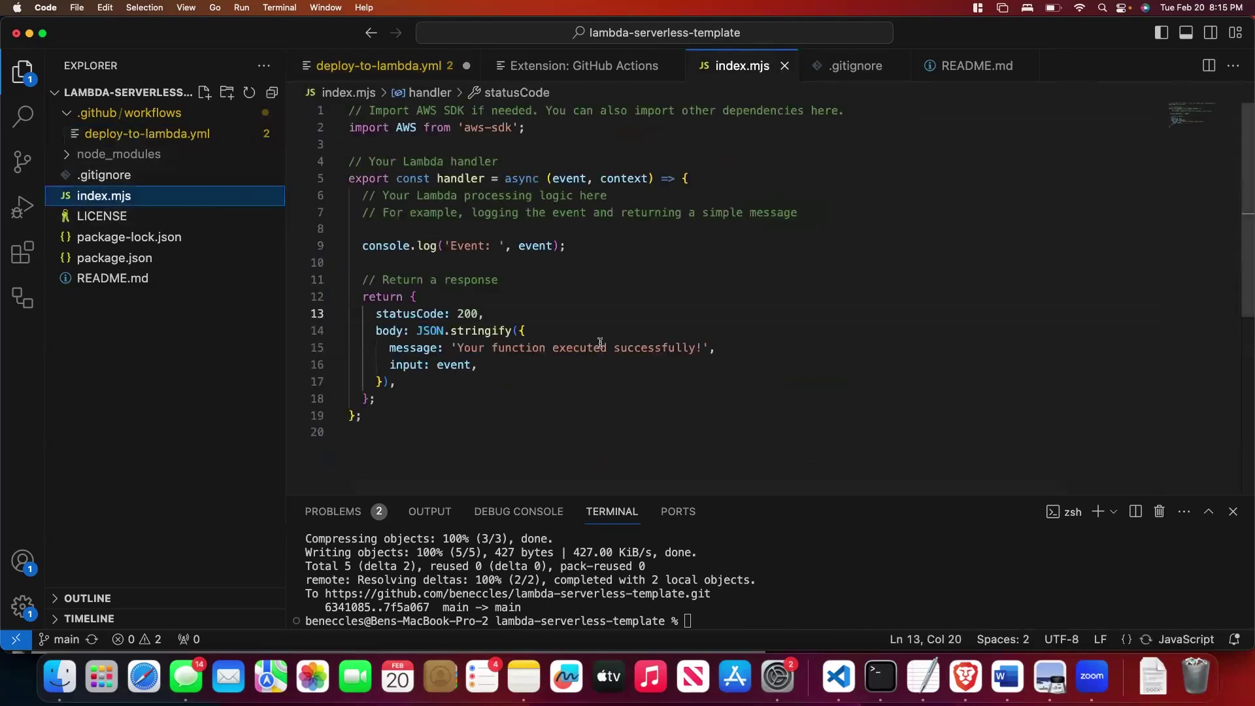
scroll(600, 343, down, 2)
click(601, 341)
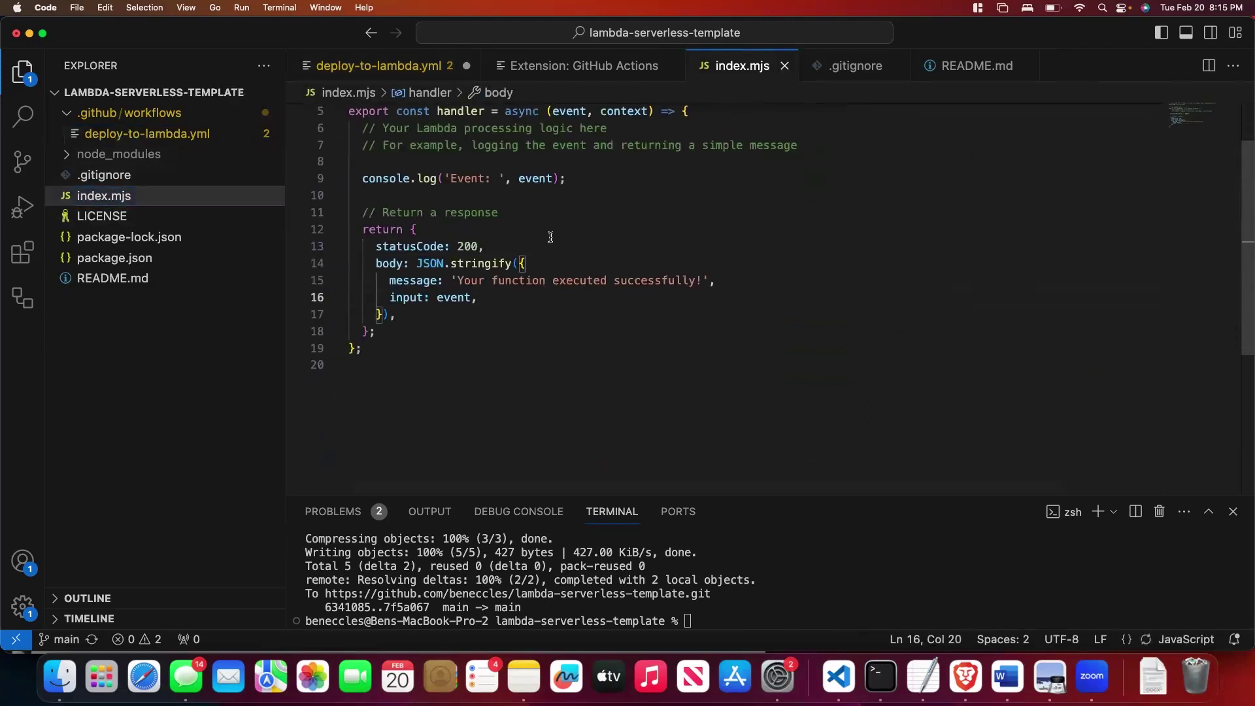
scroll(551, 237, up, 2)
click(517, 347)
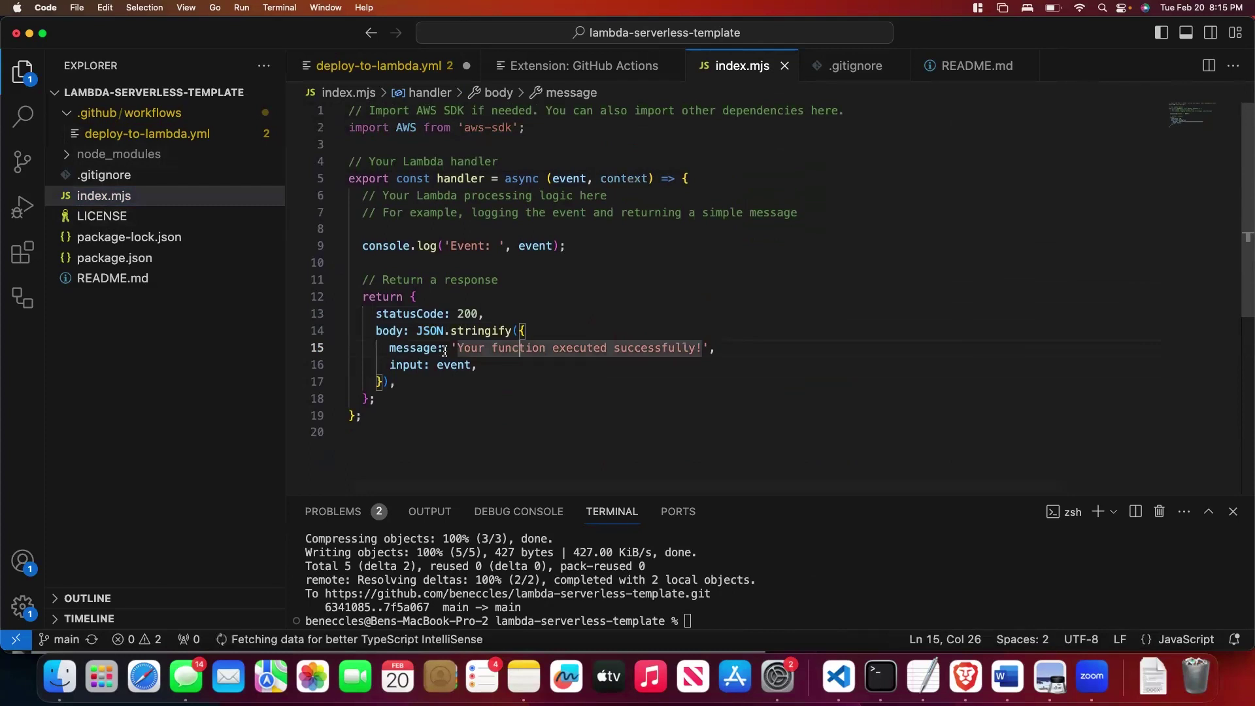
key(ctrl+Right)
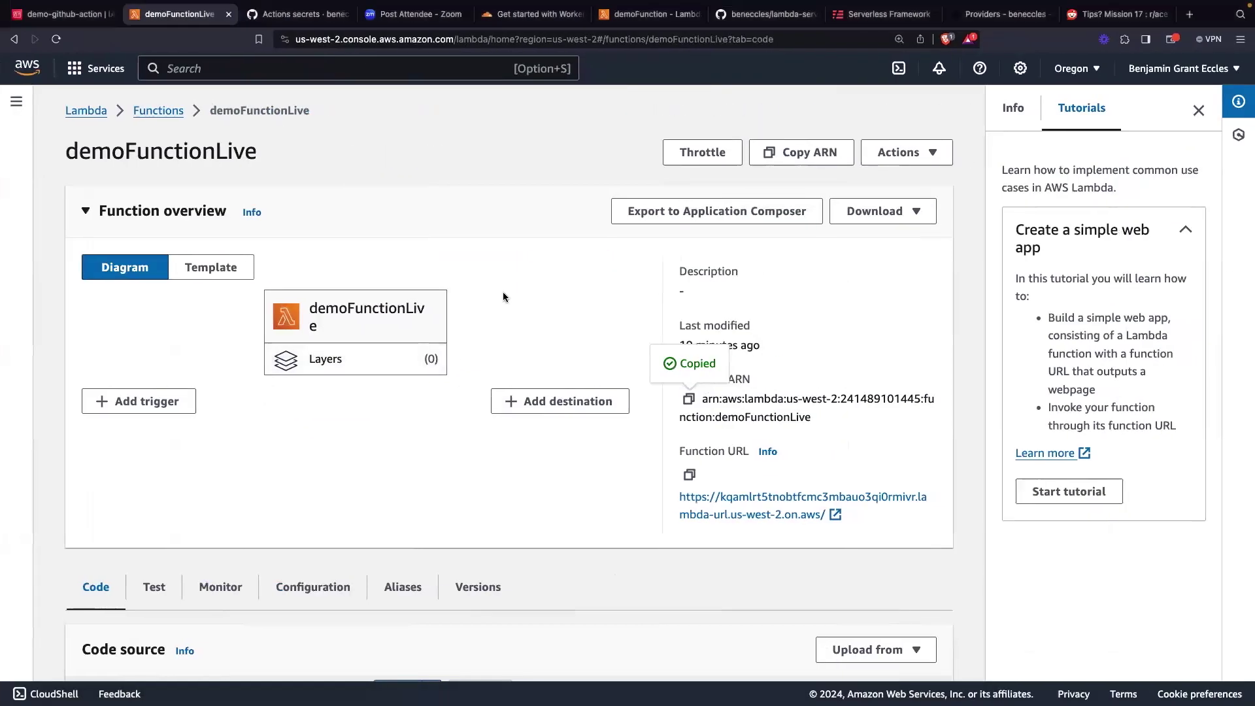
Return to the Functions list and open demoFunction, whose code still returns 'Hello from Lambda!'.
scroll(532, 307, down, 2)
scroll(532, 307, up, 1)
scroll(533, 312, down, 3)
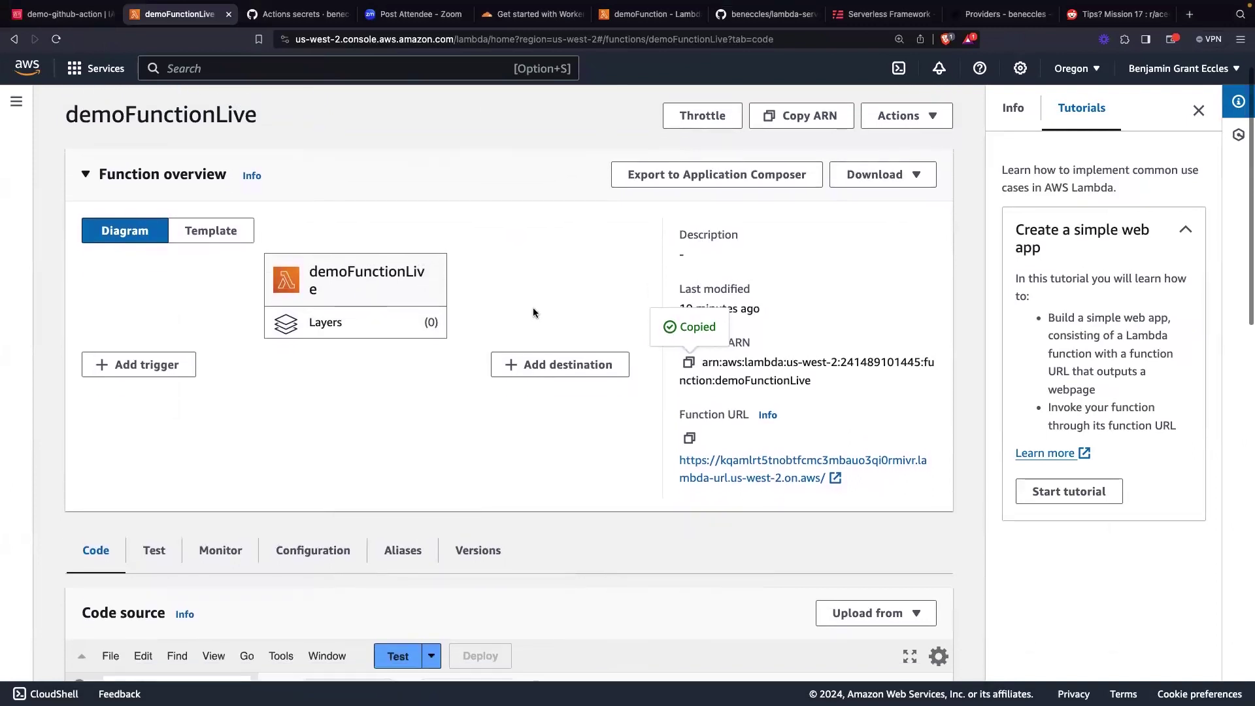
scroll(533, 313, up, 1)
scroll(533, 312, up, 2)
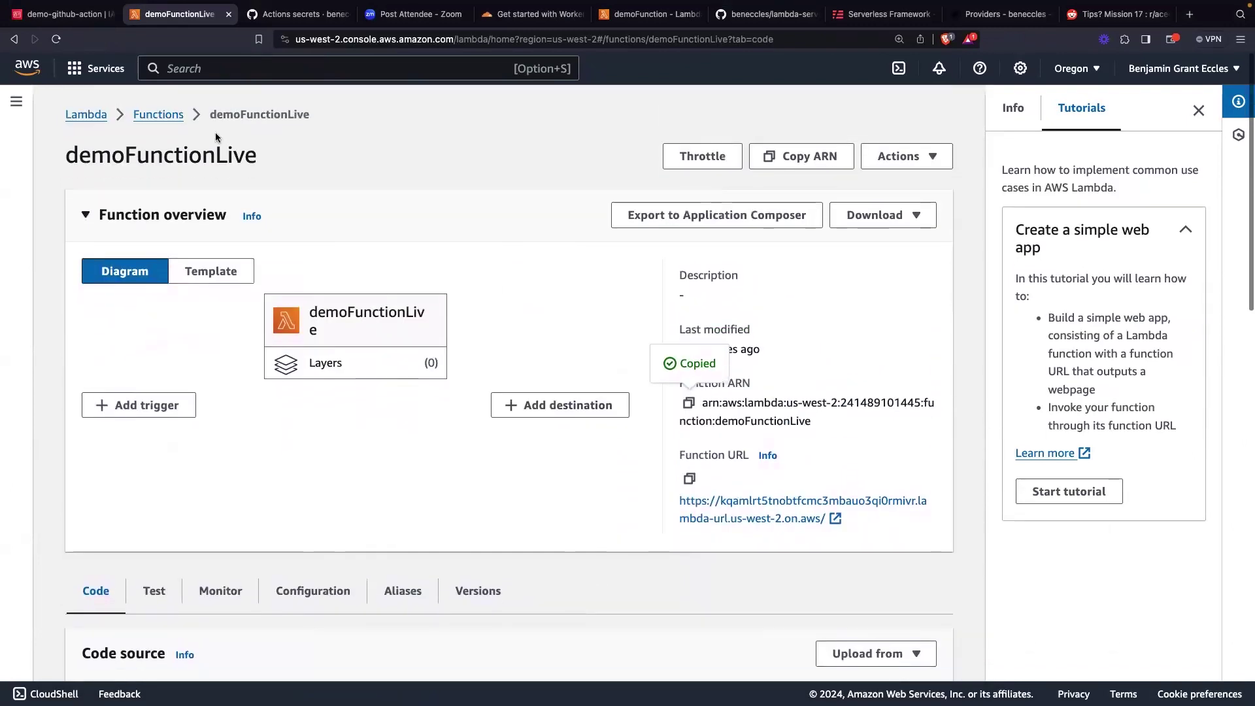
click(159, 111)
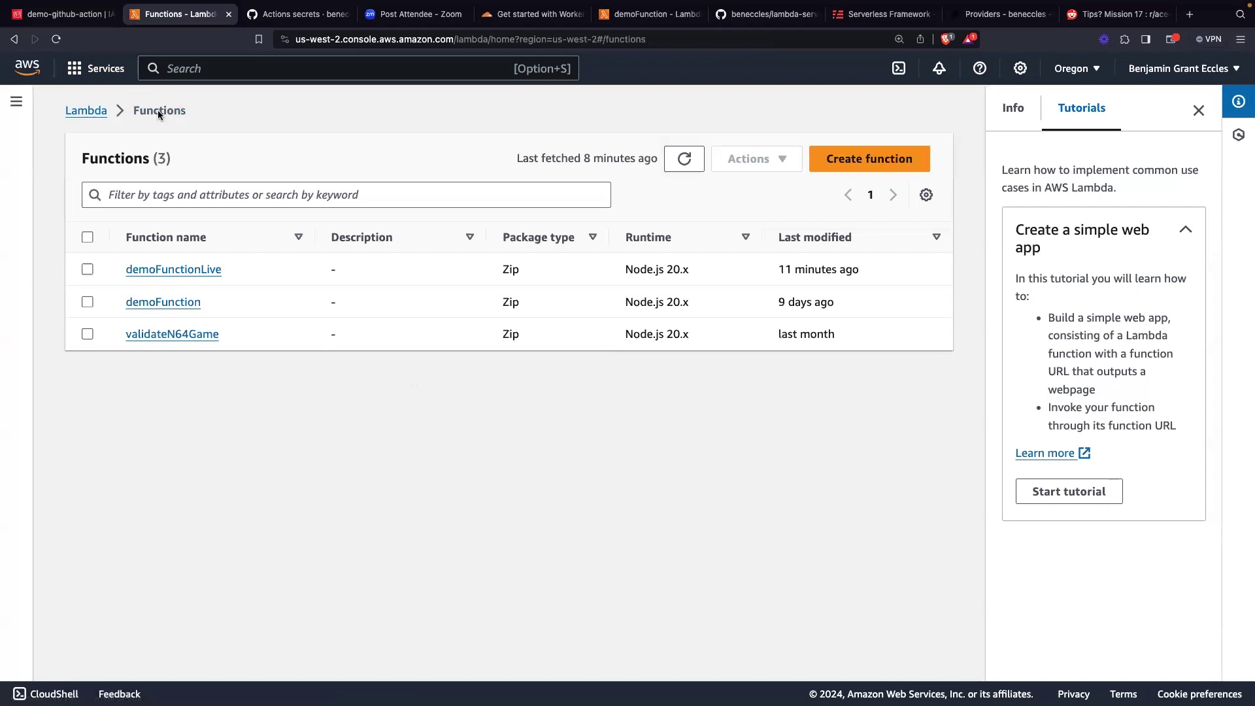
click(166, 302)
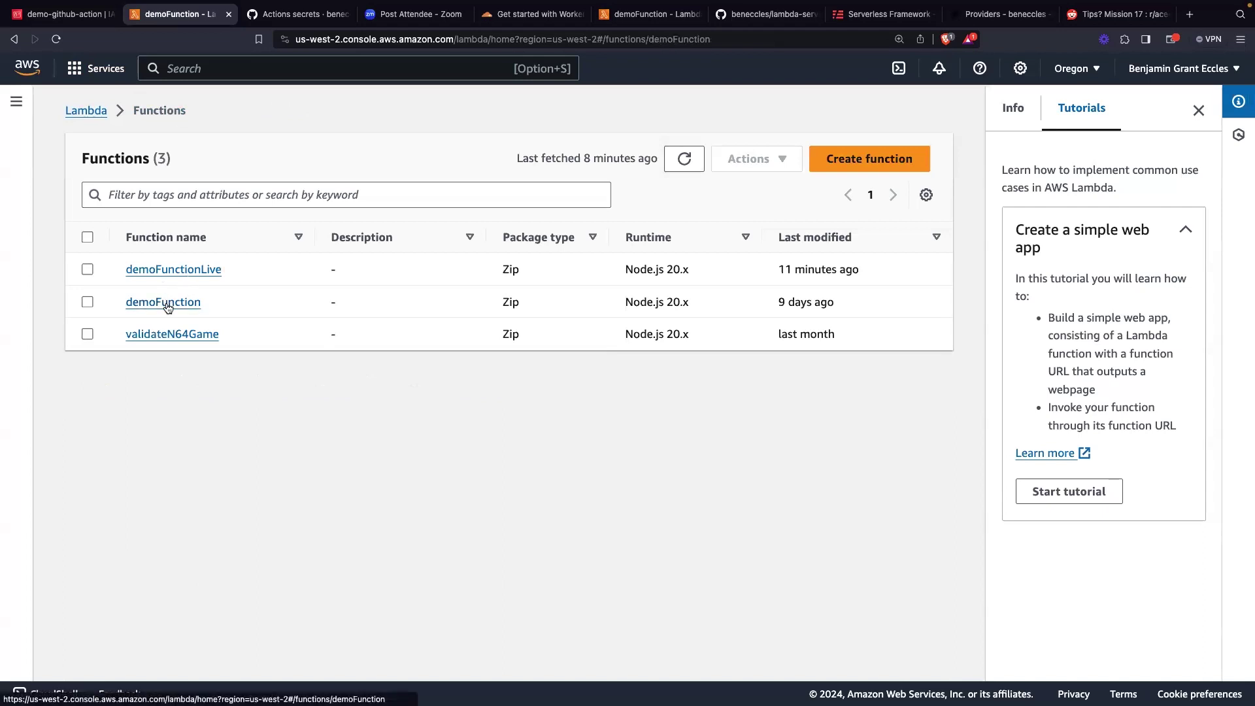
scroll(466, 468, down, 15)
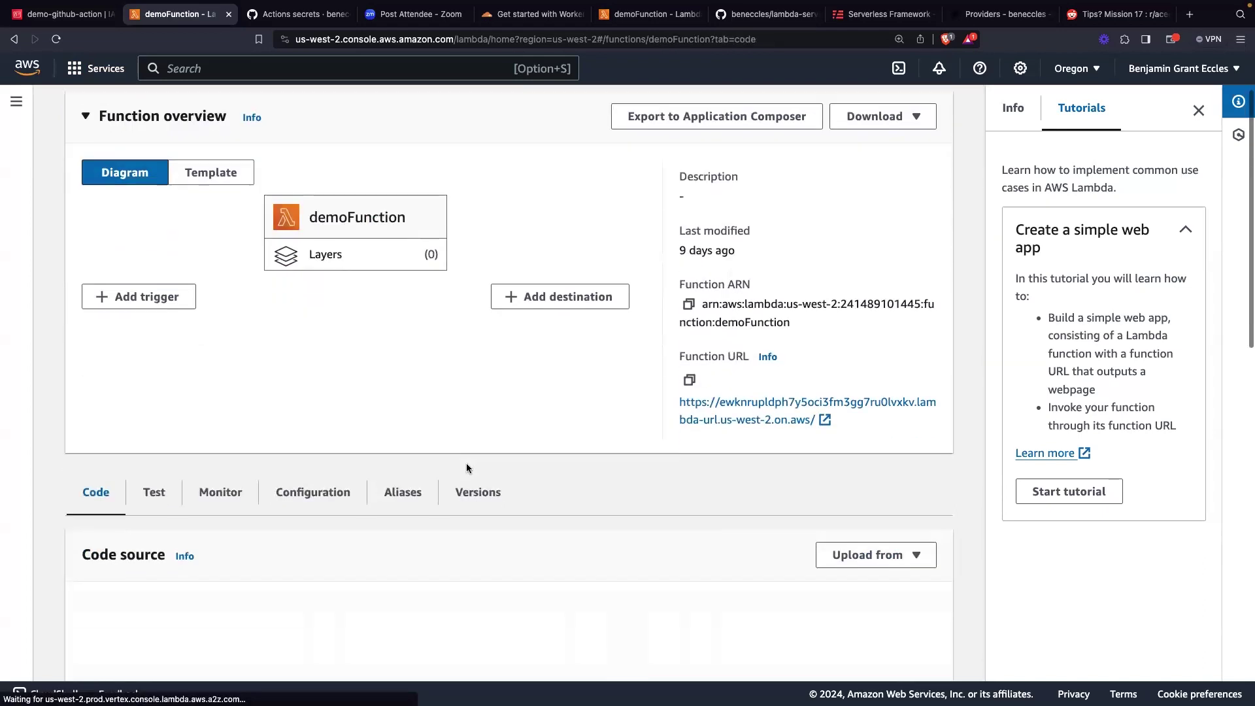
scroll(466, 463, up, 3)
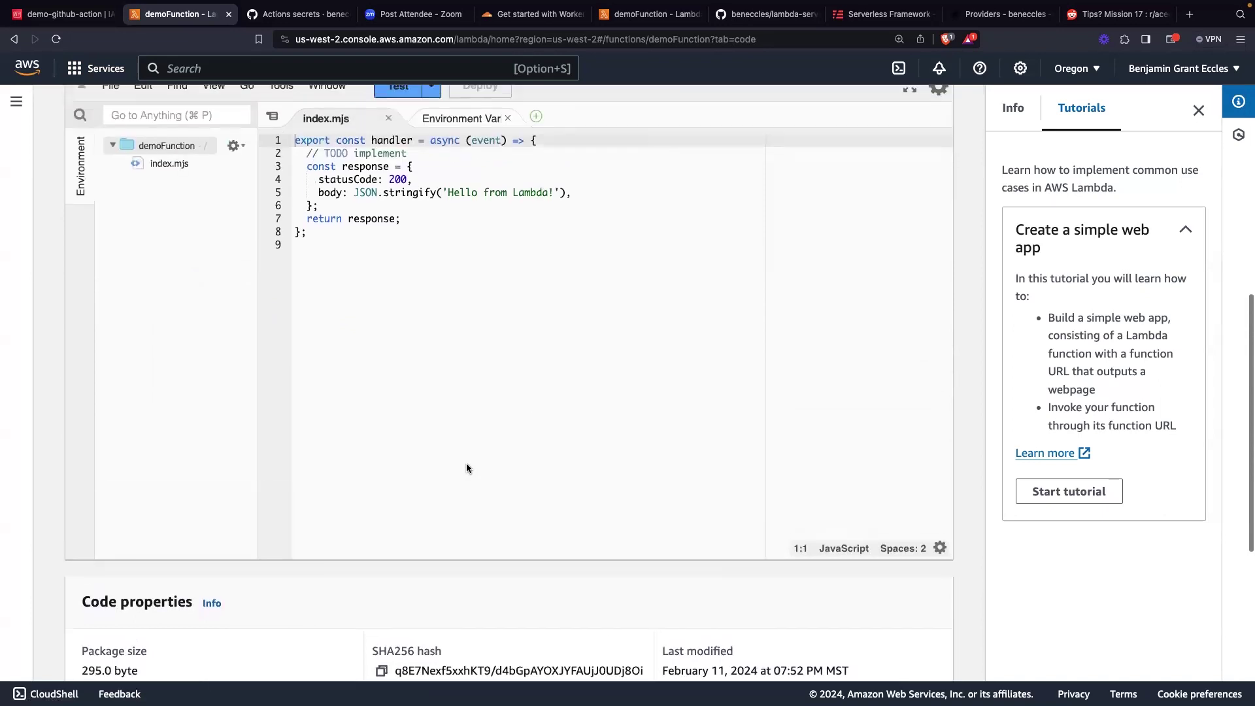
Go to the repository's Code page and show the failed check for the 'change function name' commit.
click(292, 23)
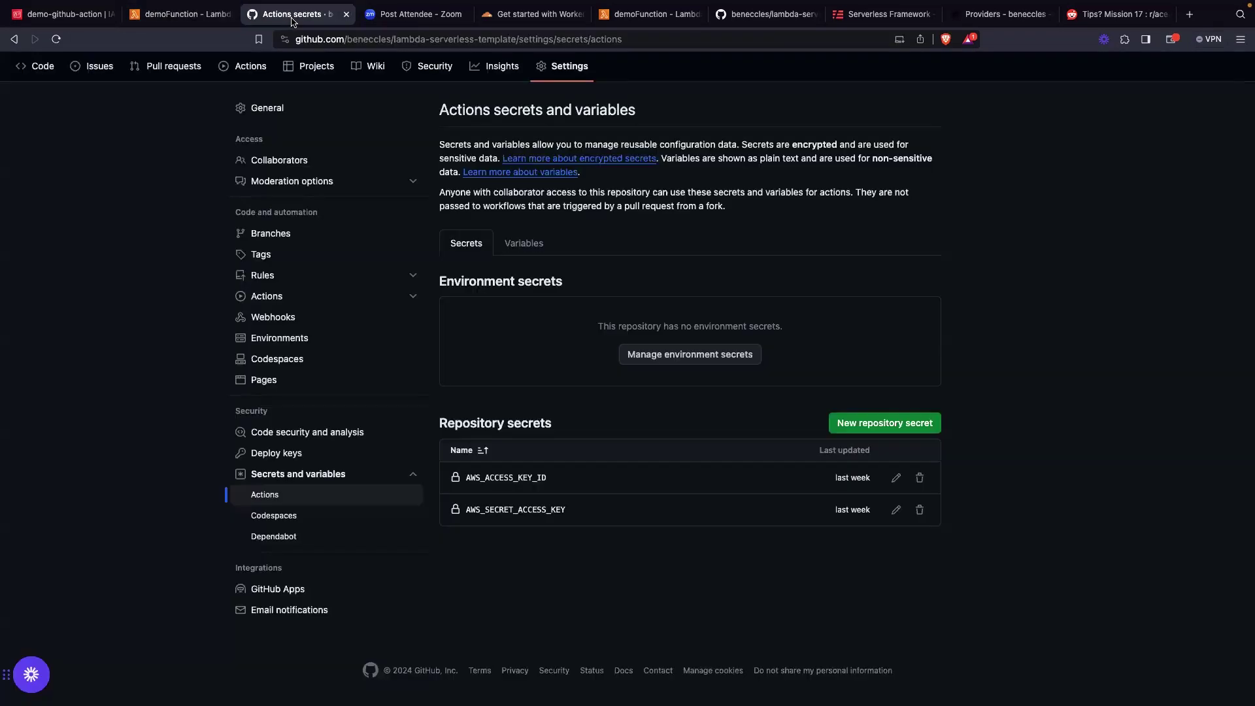
scroll(445, 218, up, 1)
click(33, 106)
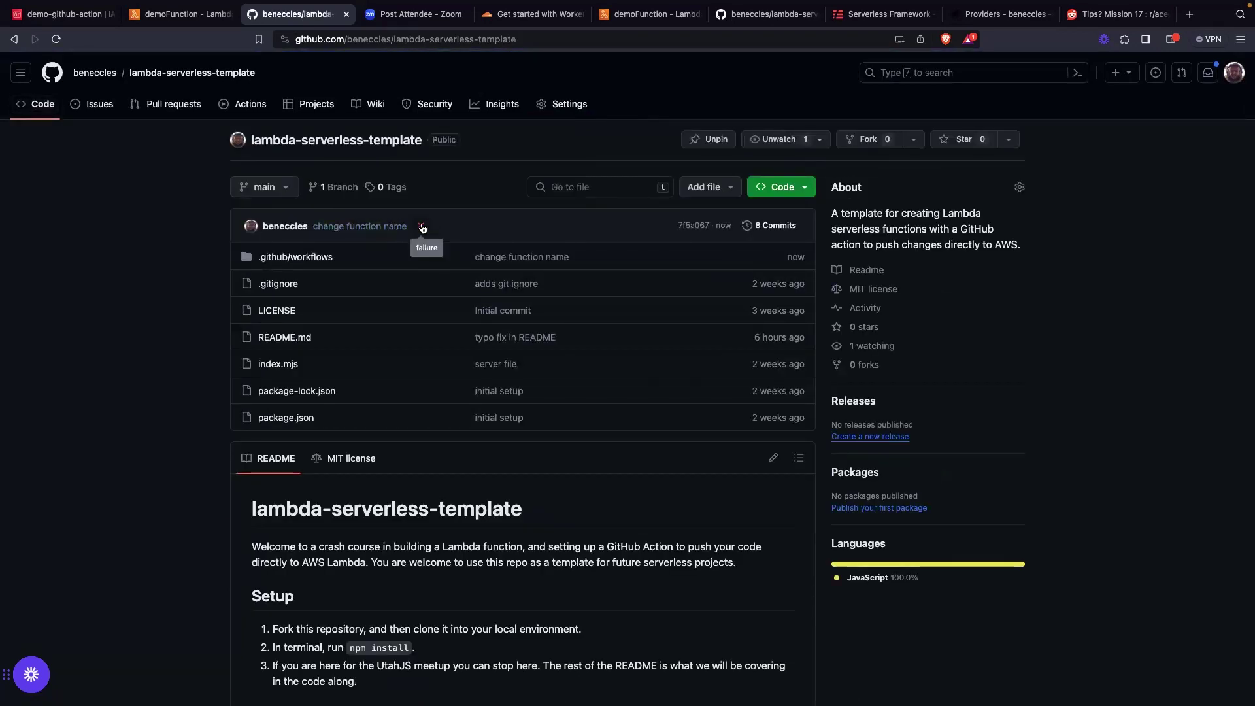
click(423, 227)
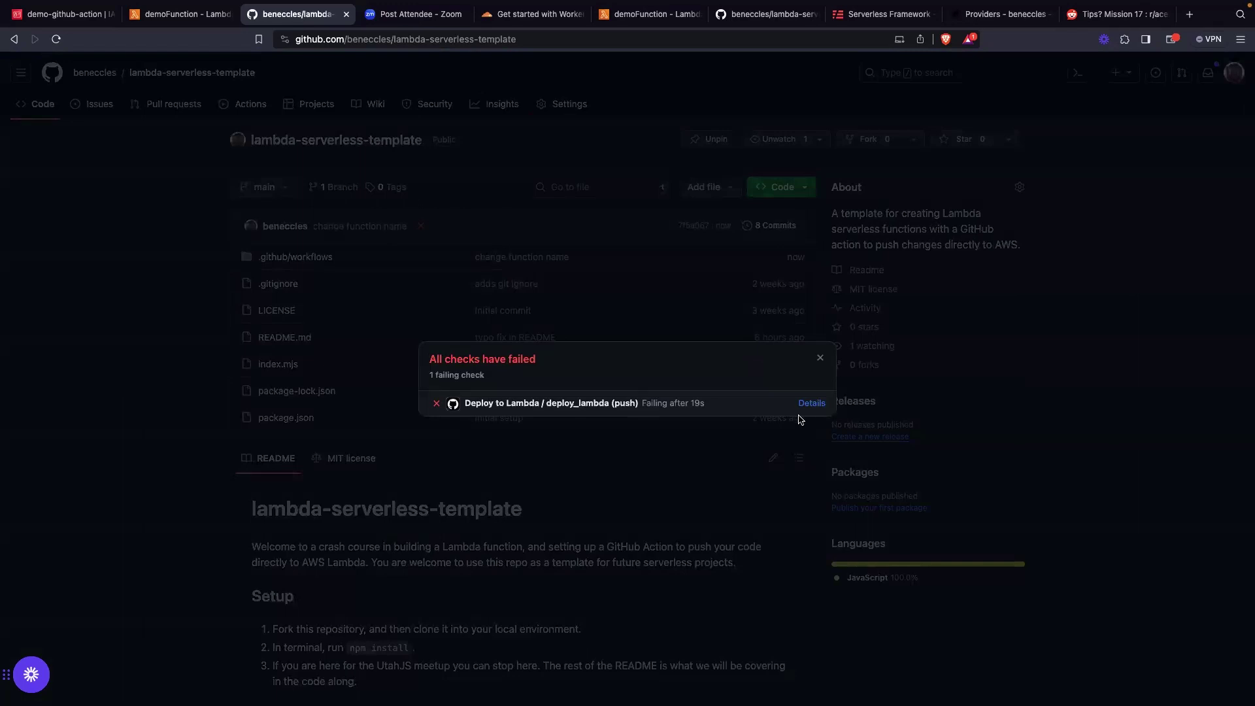
Open the failed deploy_lambda job log and scroll through the deploy step output.
click(812, 404)
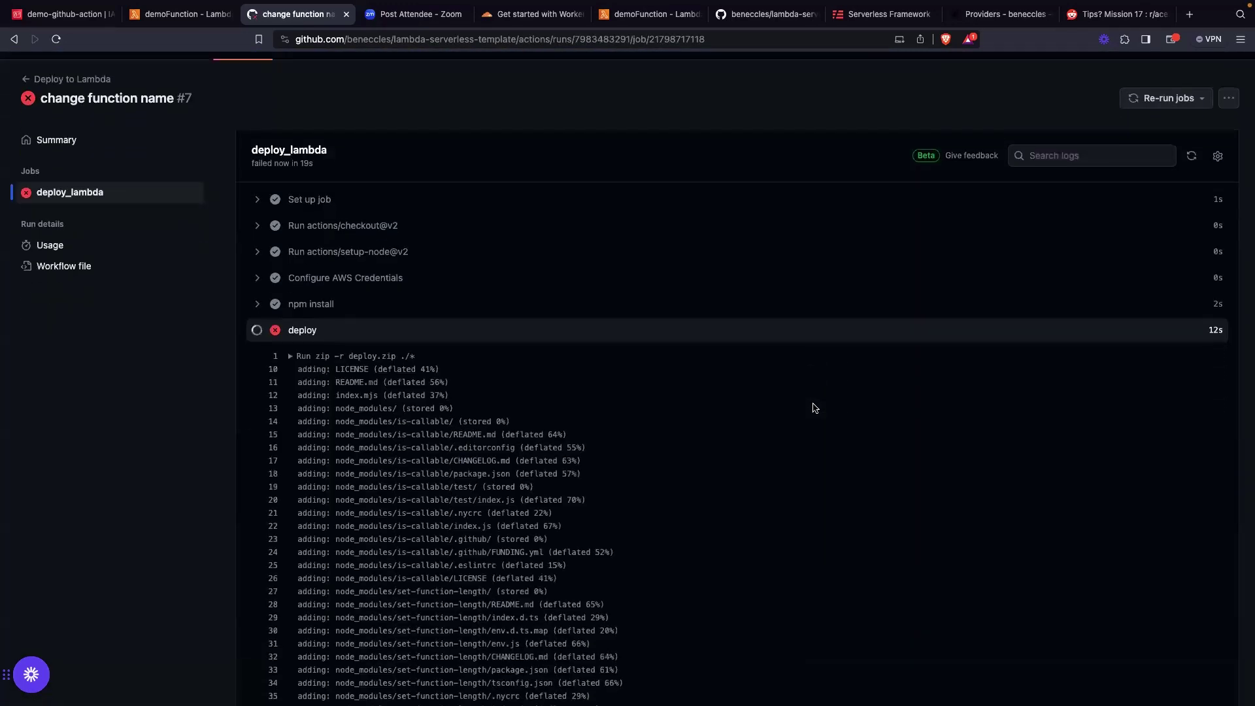
scroll(814, 407, down, 10)
scroll(814, 405, down, 20)
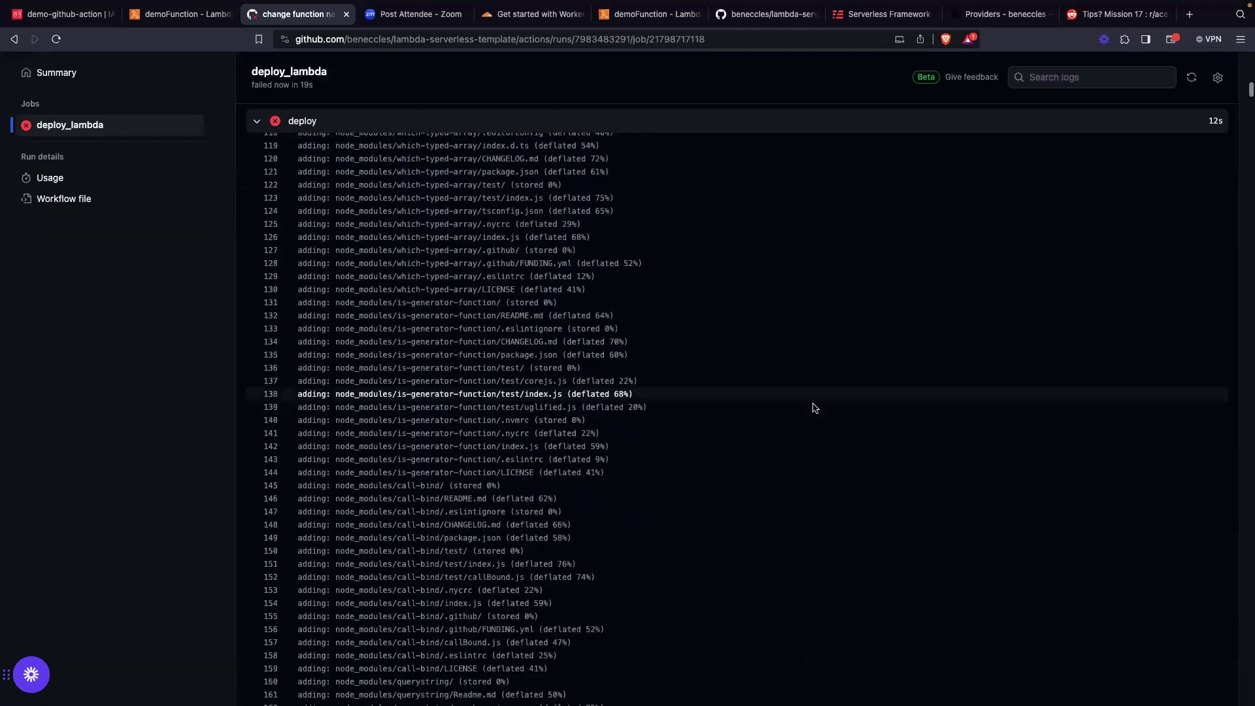
scroll(814, 400, down, 10)
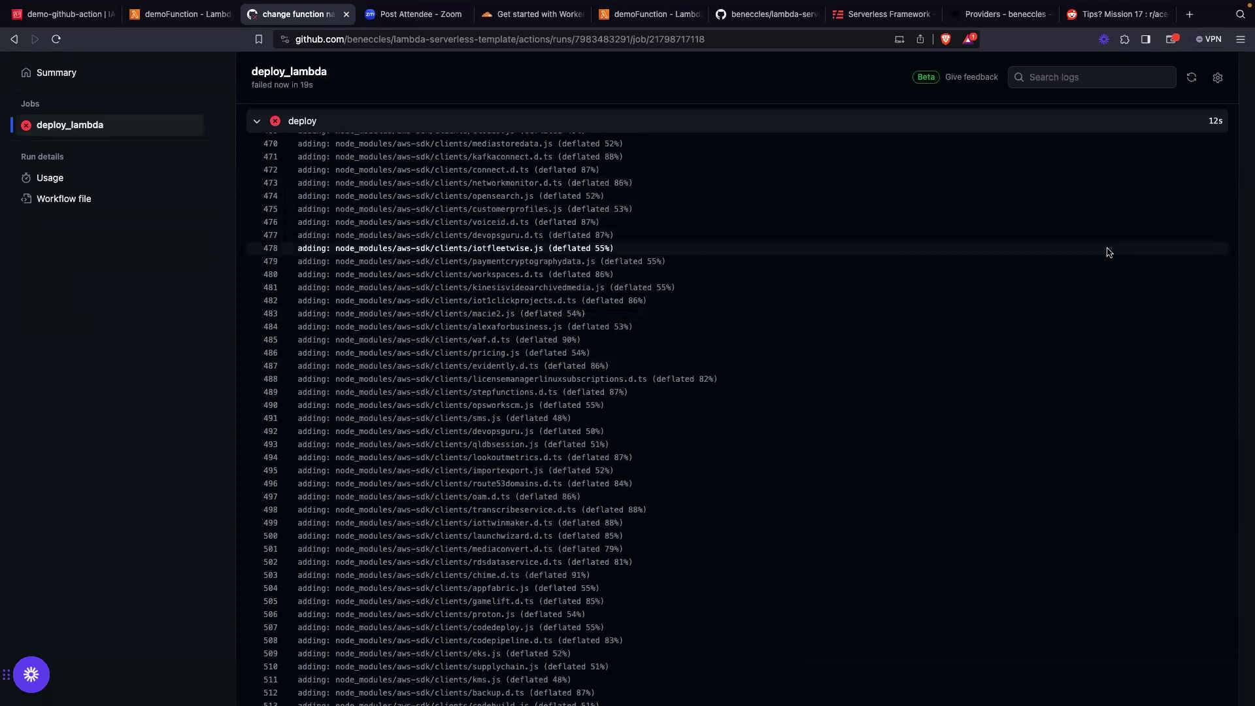
Search the job log for 'failed' and scroll through the matching output.
key(super+f)
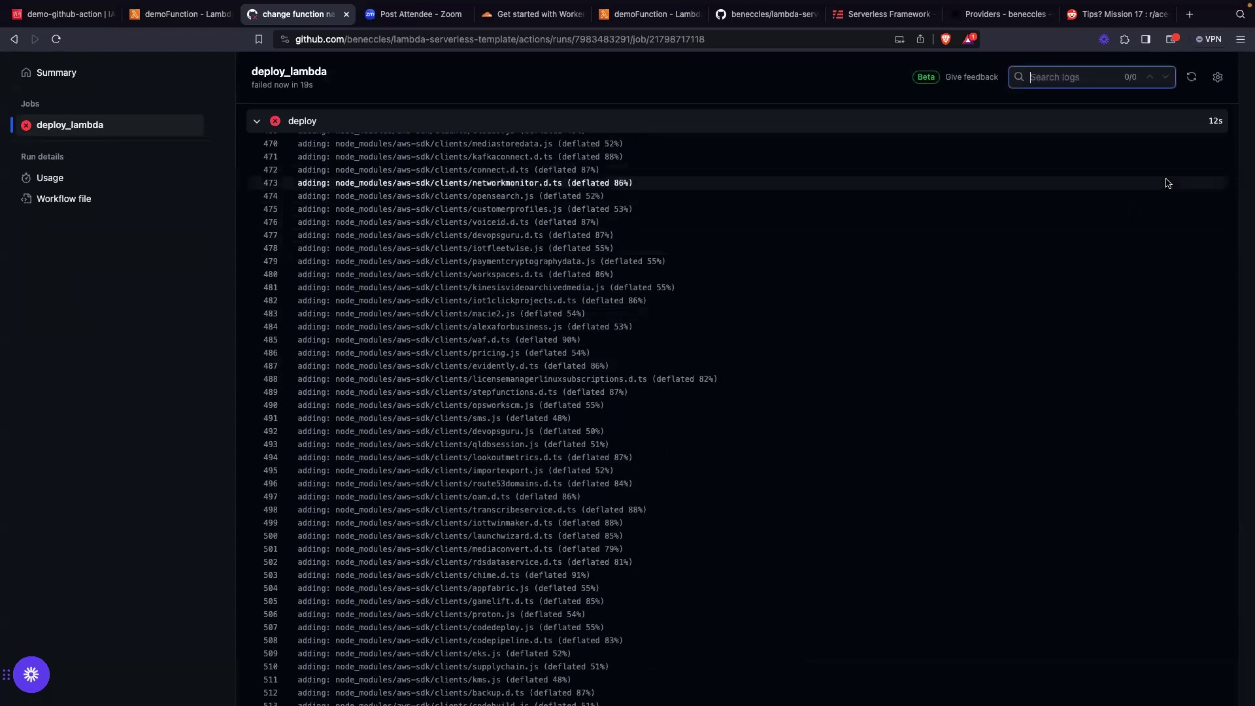
text(failed)
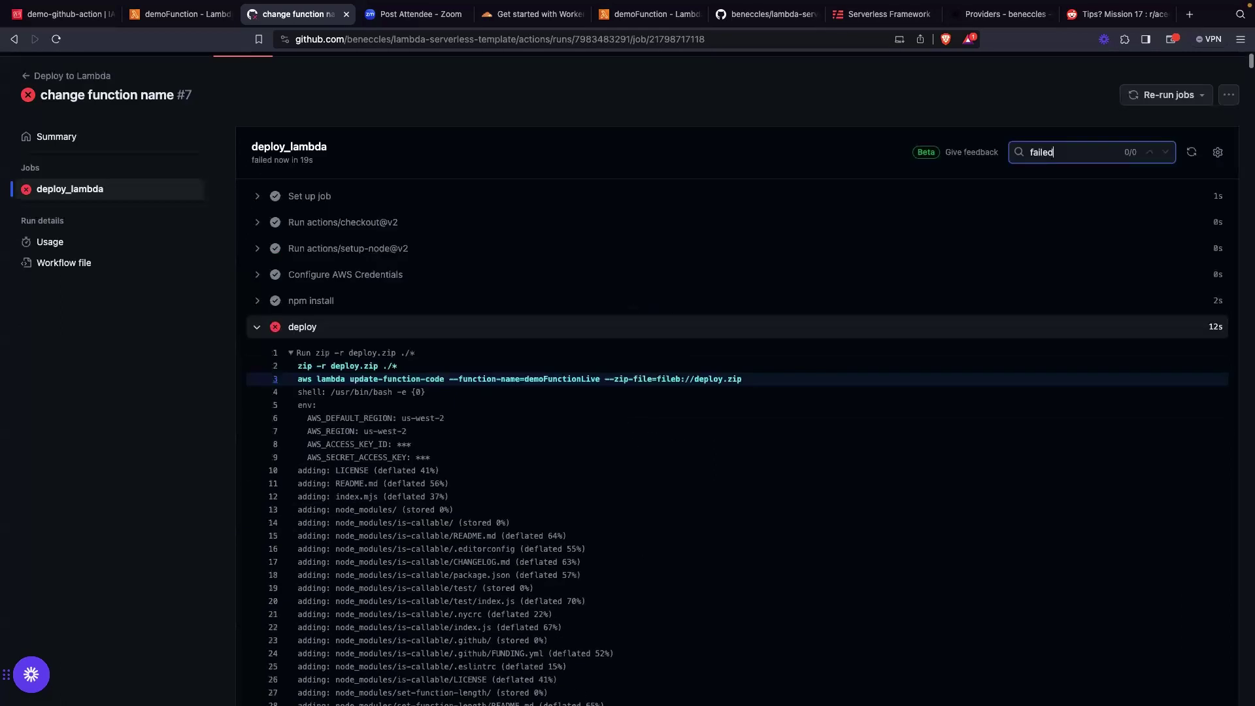
scroll(1056, 280, down, 6)
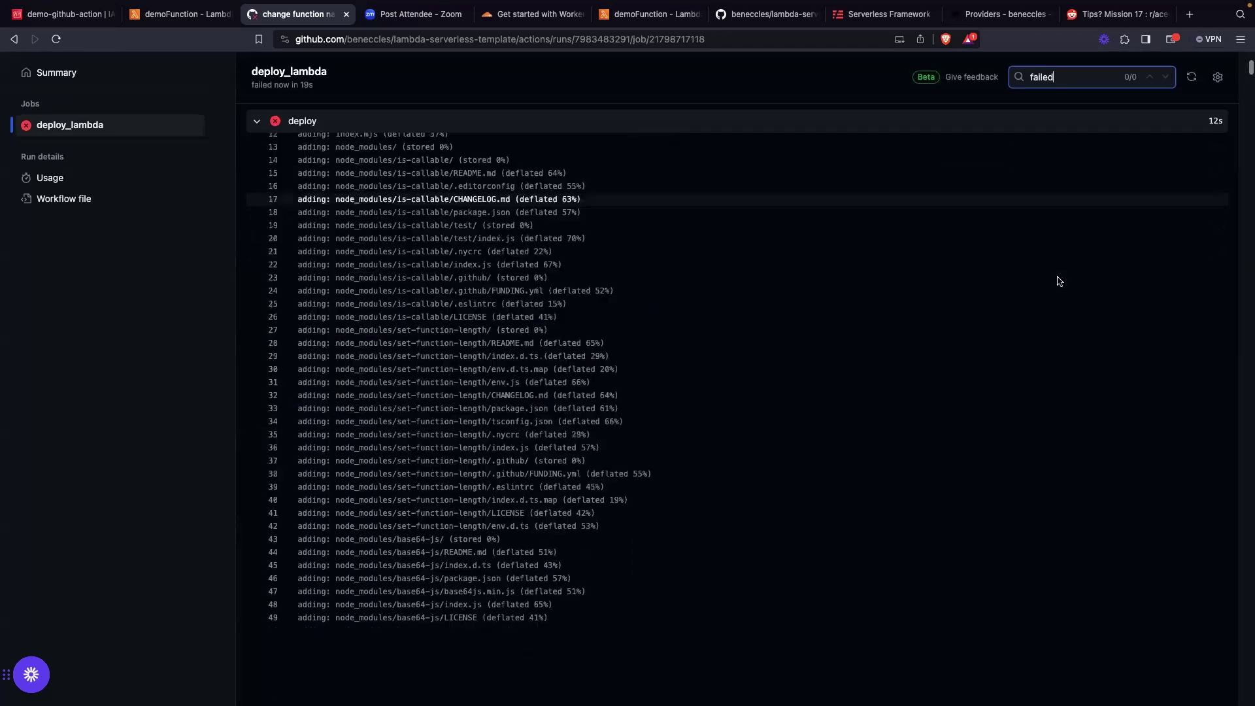
scroll(1059, 281, up, 10)
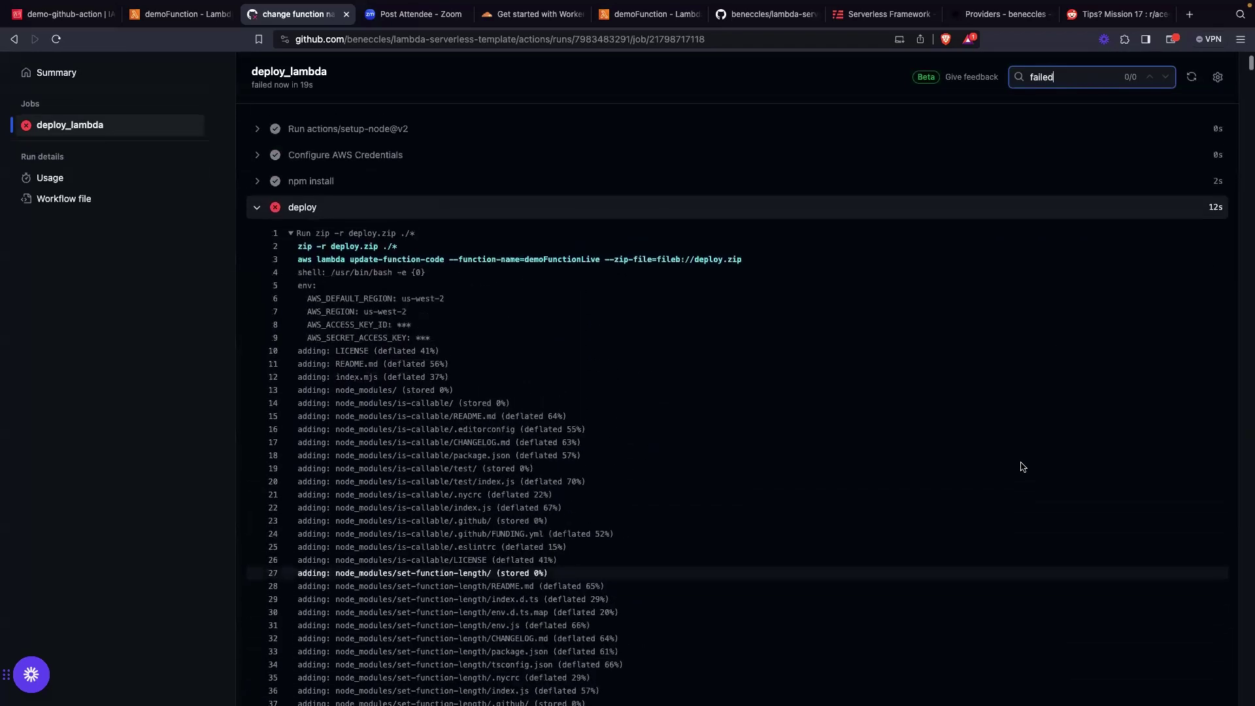
scroll(1023, 466, down, 20)
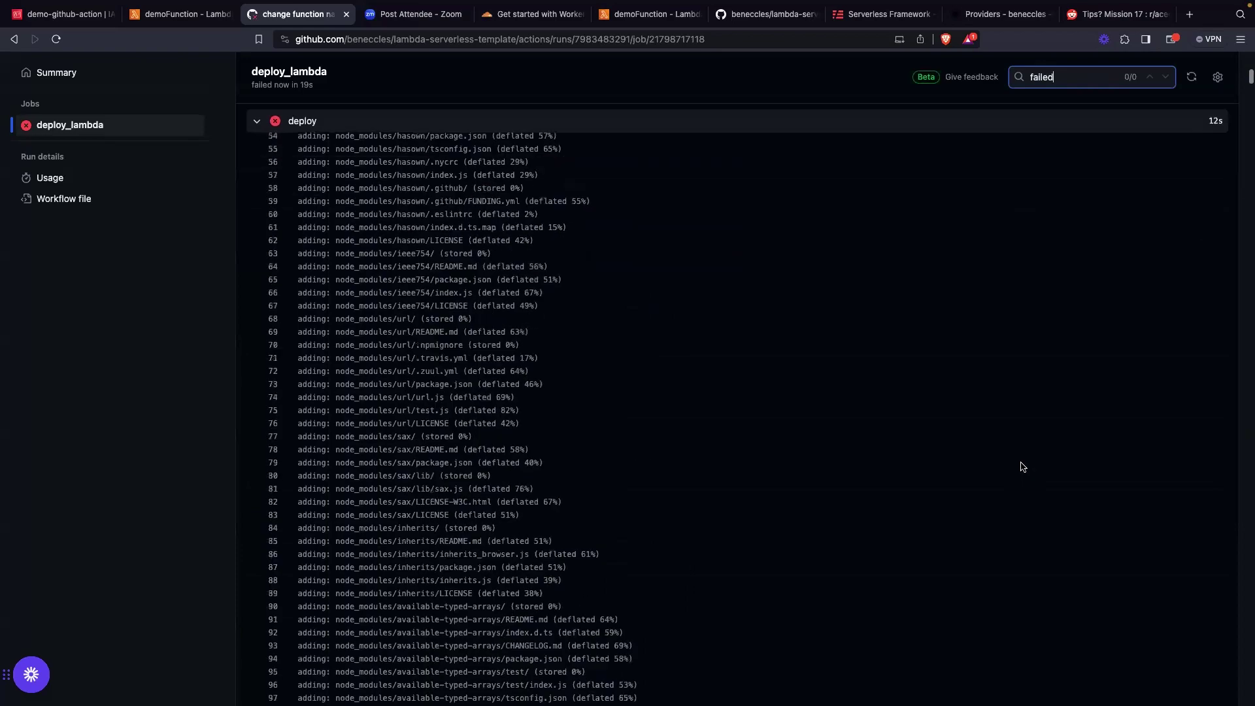
scroll(1023, 466, down, 20)
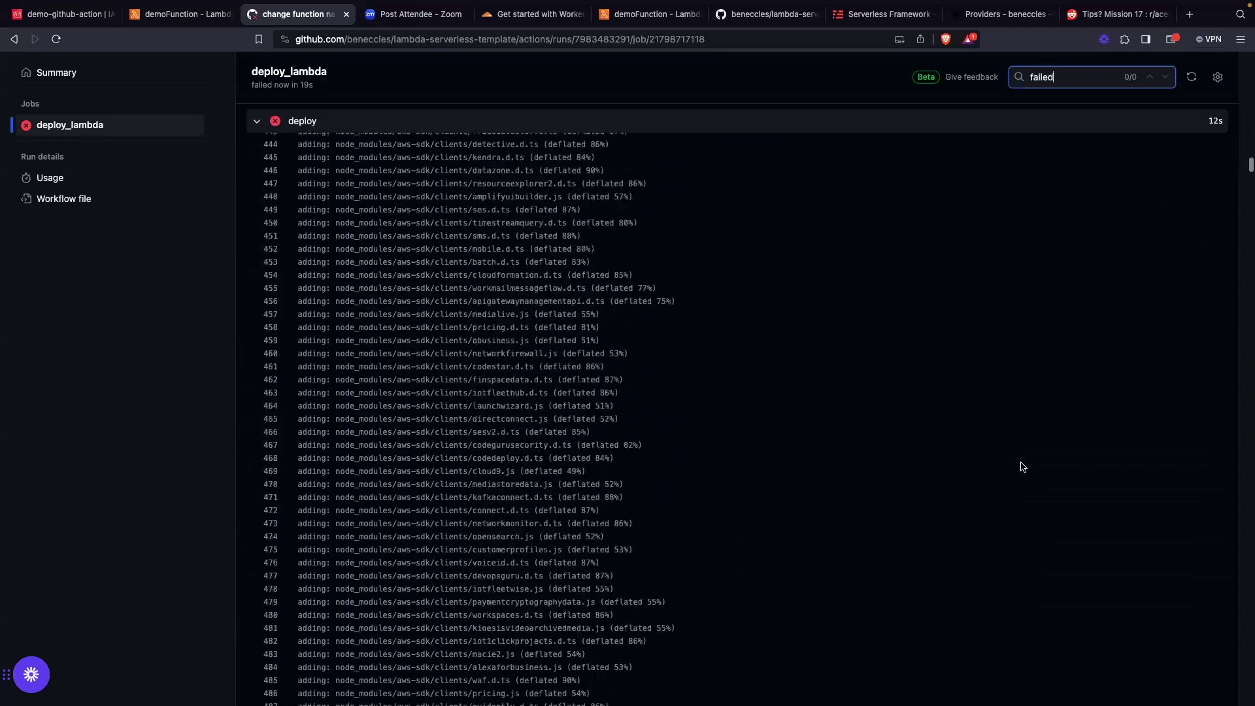
scroll(1023, 466, down, 20)
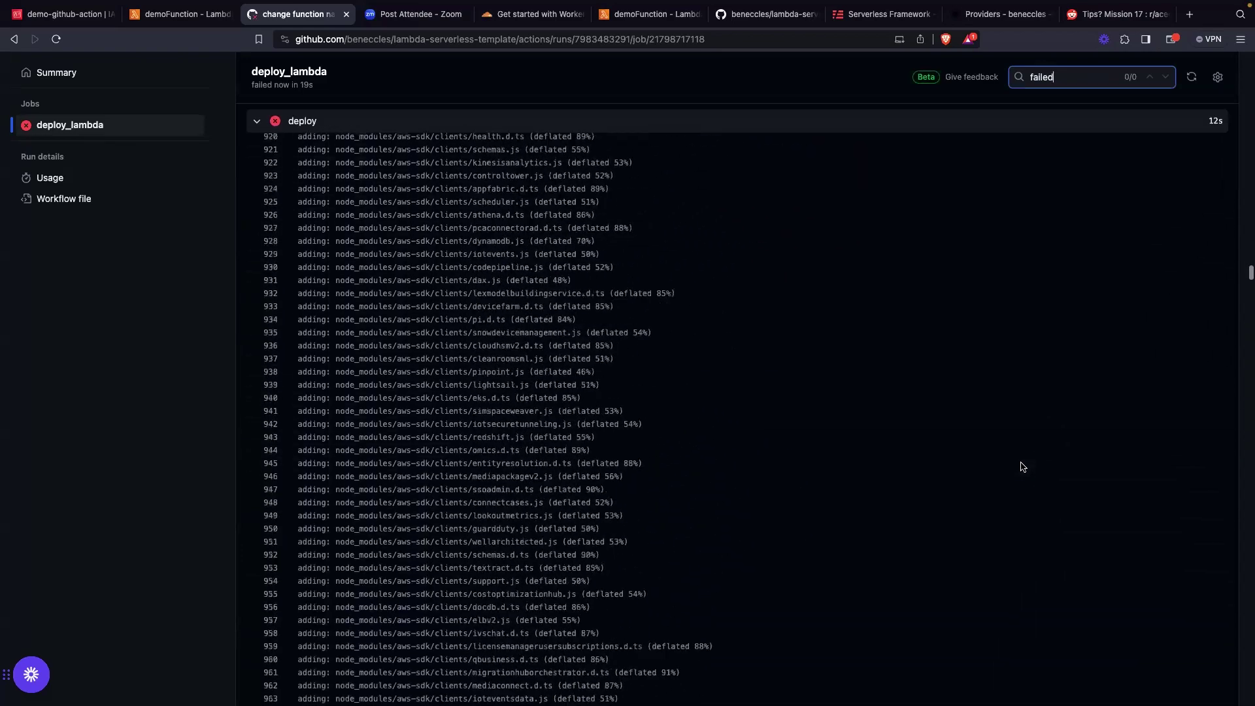
scroll(1023, 466, down, 15)
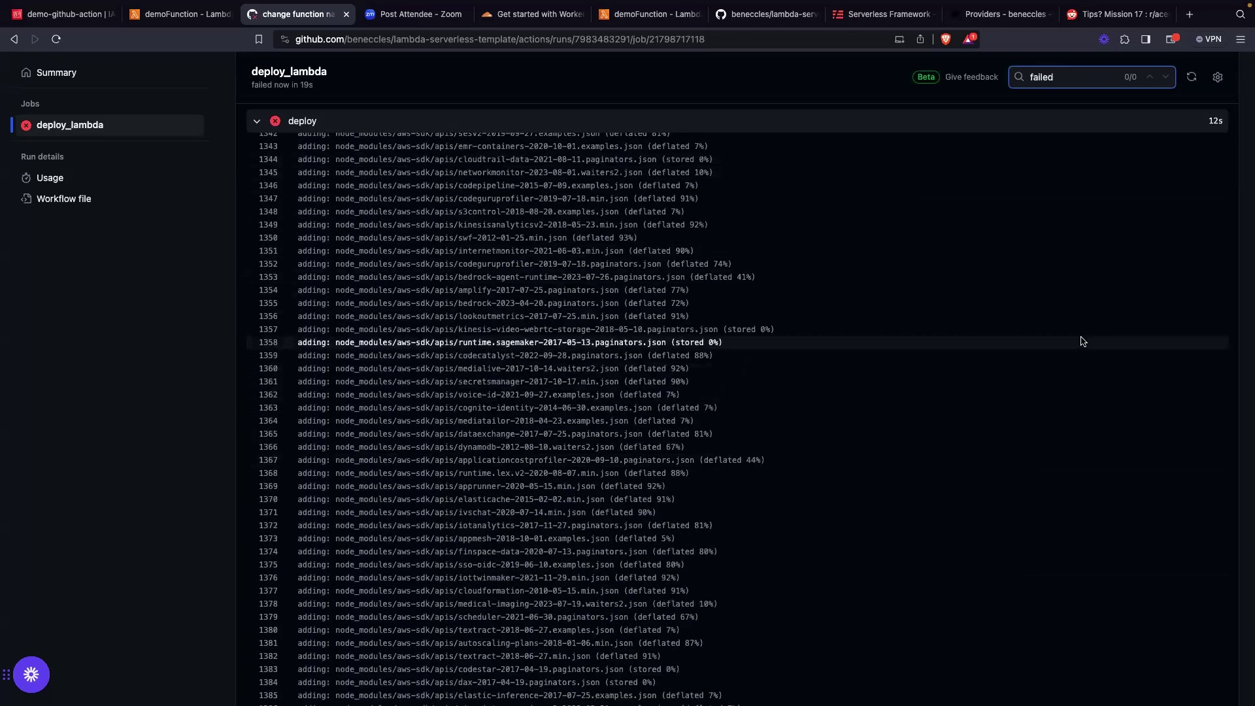
Return to Visual Studio Code and open deploy-to-lambda.yml, targeting the demoFunction function name.
key(ctrl+Left)
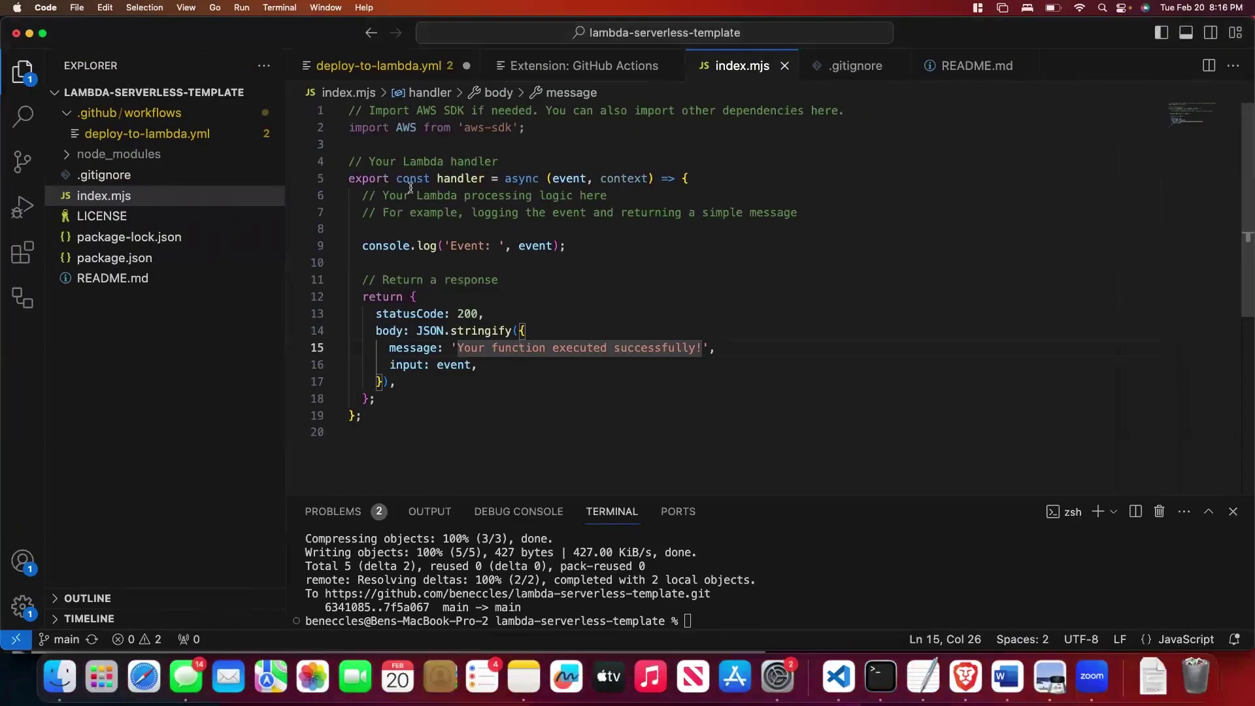
click(147, 133)
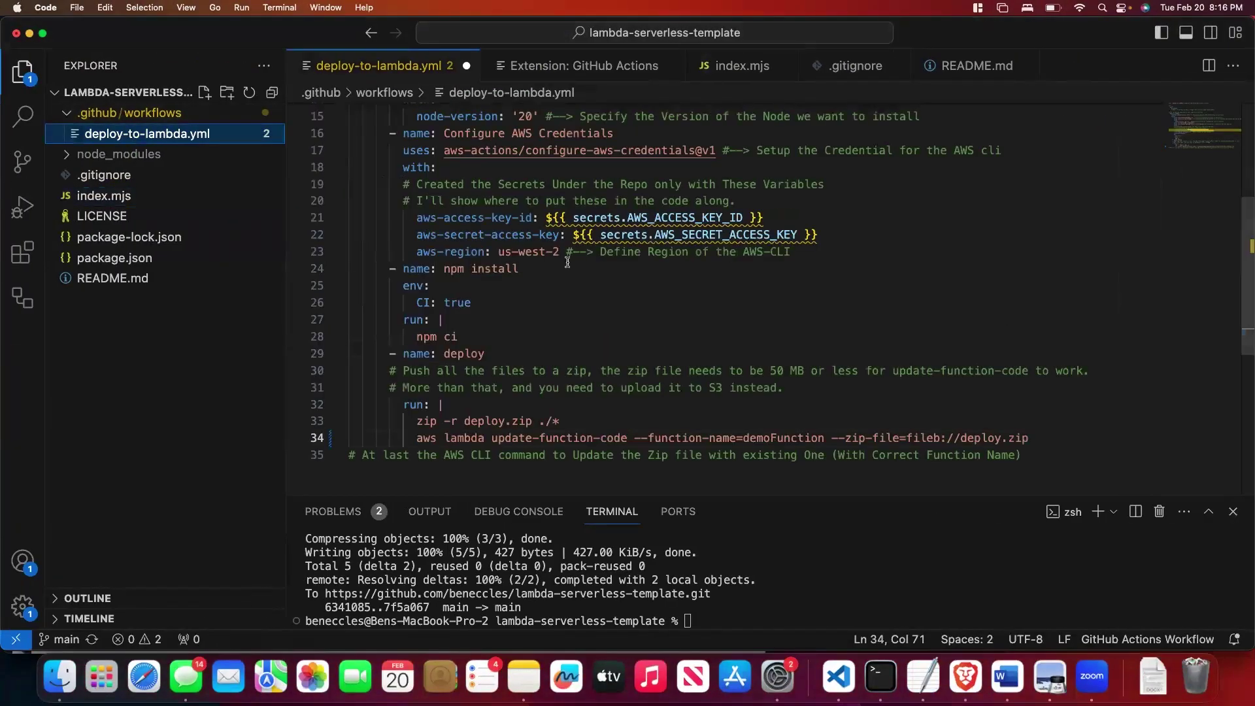
scroll(567, 262, up, 5)
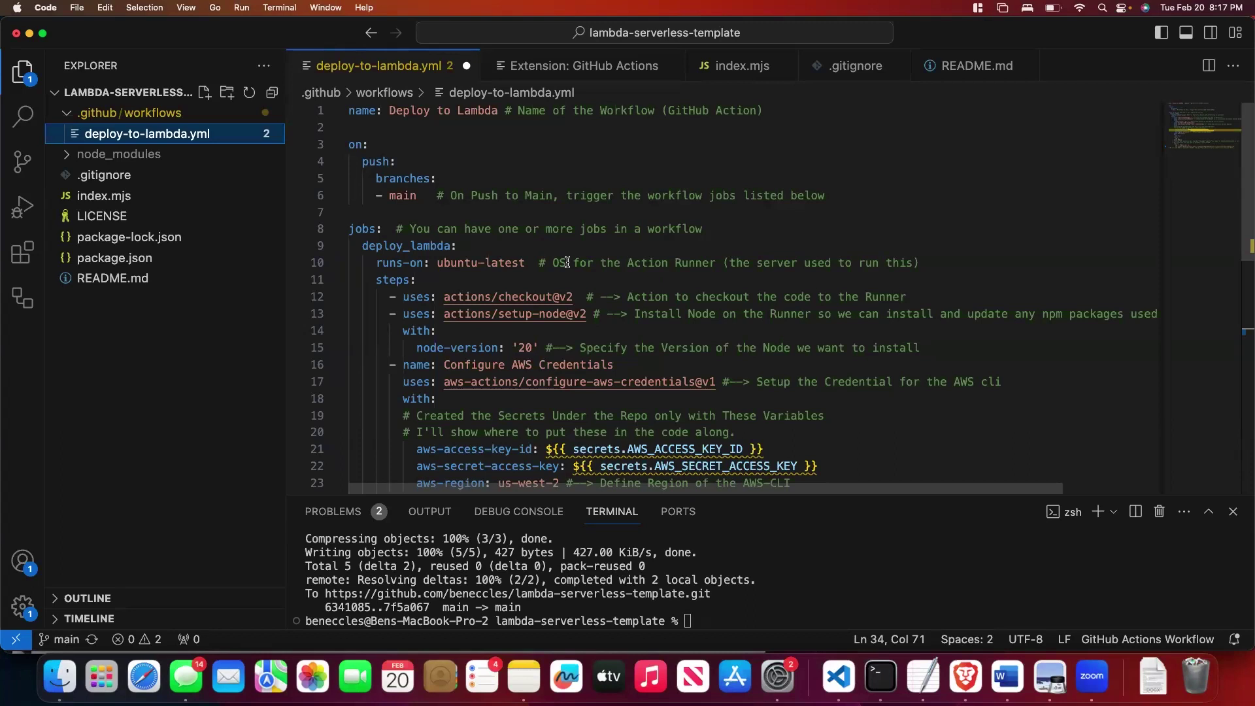
Scroll to the workflow's deploy step and point out the 50 MB zip size limit.
scroll(765, 279, down, 5)
scroll(764, 279, down, 1)
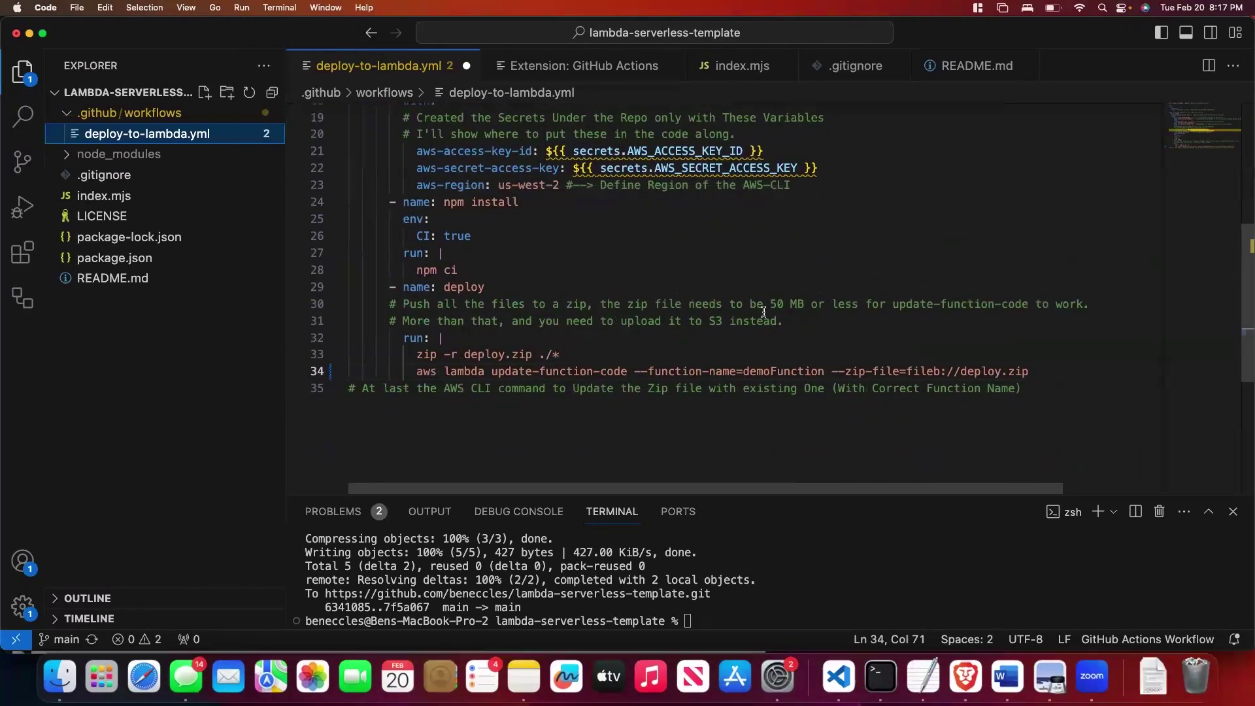
click(764, 311)
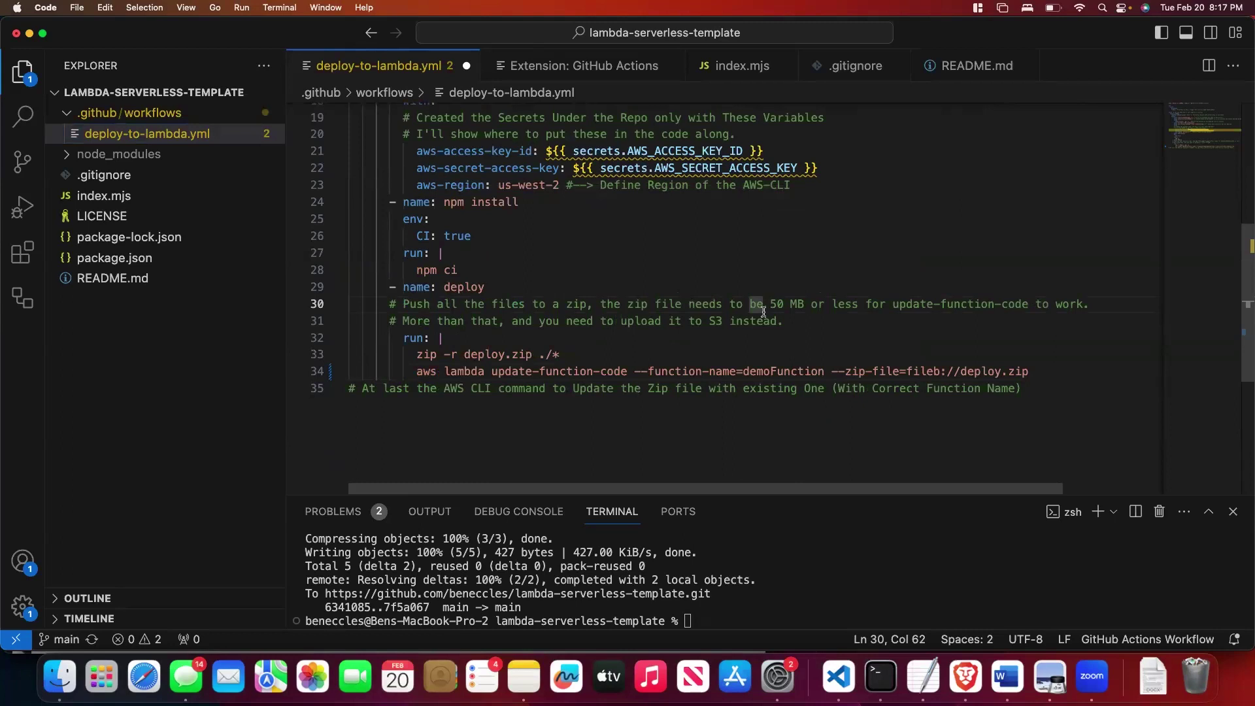
Scroll the deploy_lambda log to the AccessDeniedException on demoFunctionLive.
key(ctrl+Right)
scroll(808, 288, down, 20)
scroll(809, 288, down, 20)
scroll(809, 288, down, 20)
scroll(809, 283, down, 20)
scroll(809, 283, down, 5)
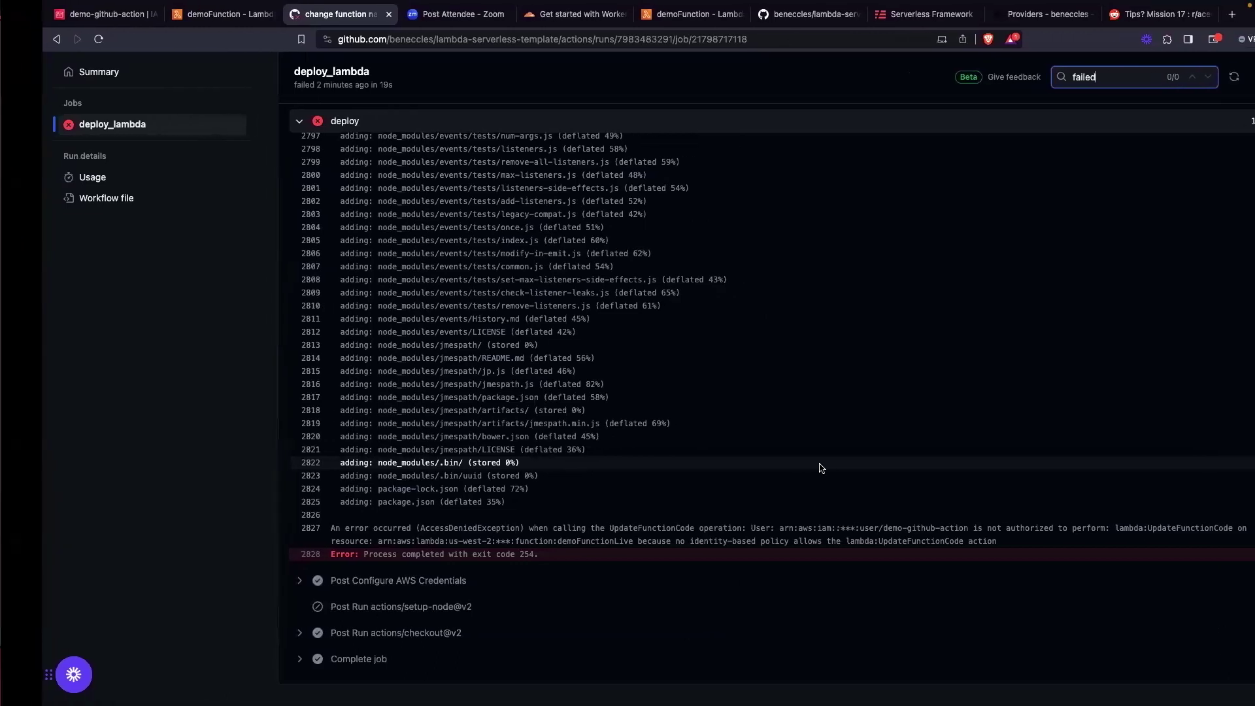
Save deploy-to-lambda.yml, stage .github, commit as 'fix function name' and push to GitHub.
key(ctrl+Left)
click(825, 320)
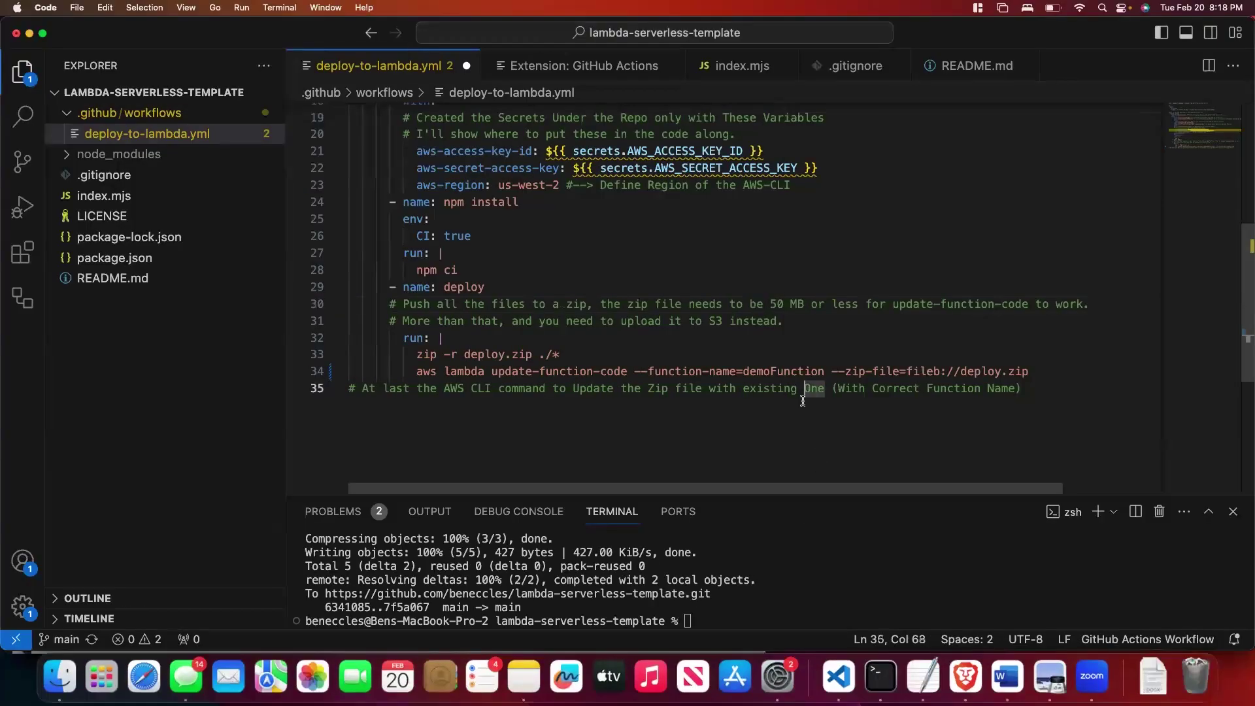
key(ctrl+grave)
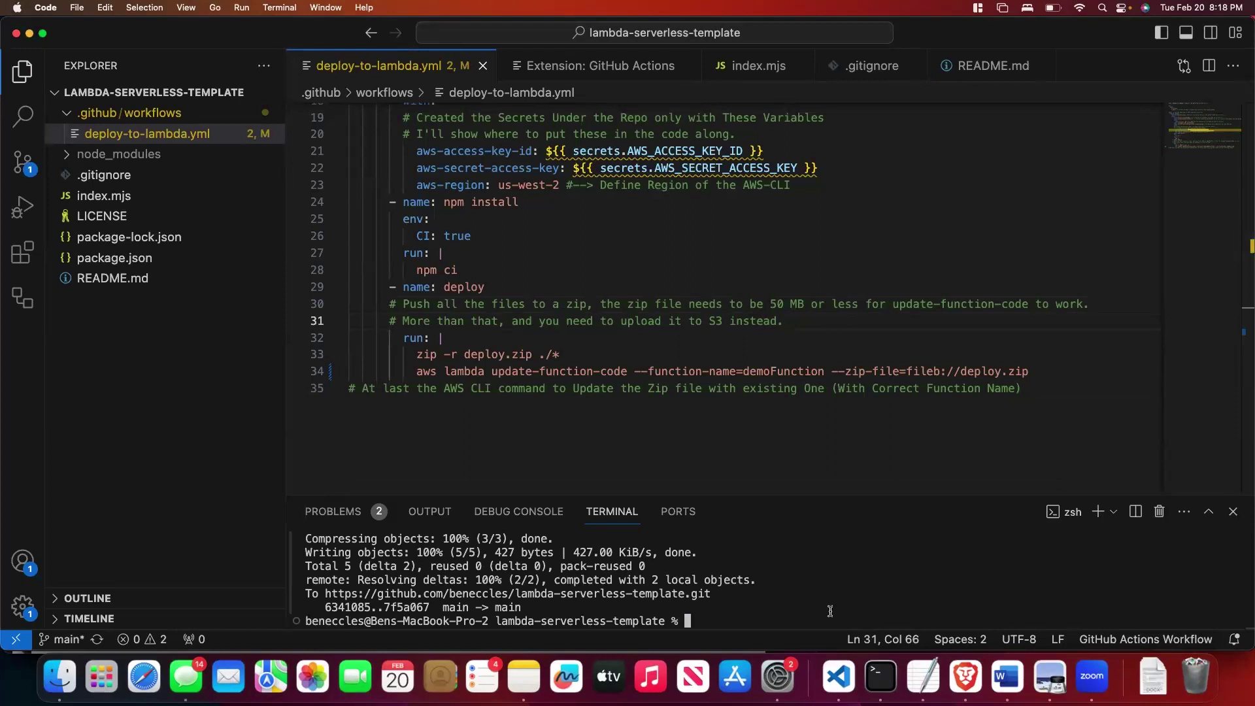
text(git add .github)
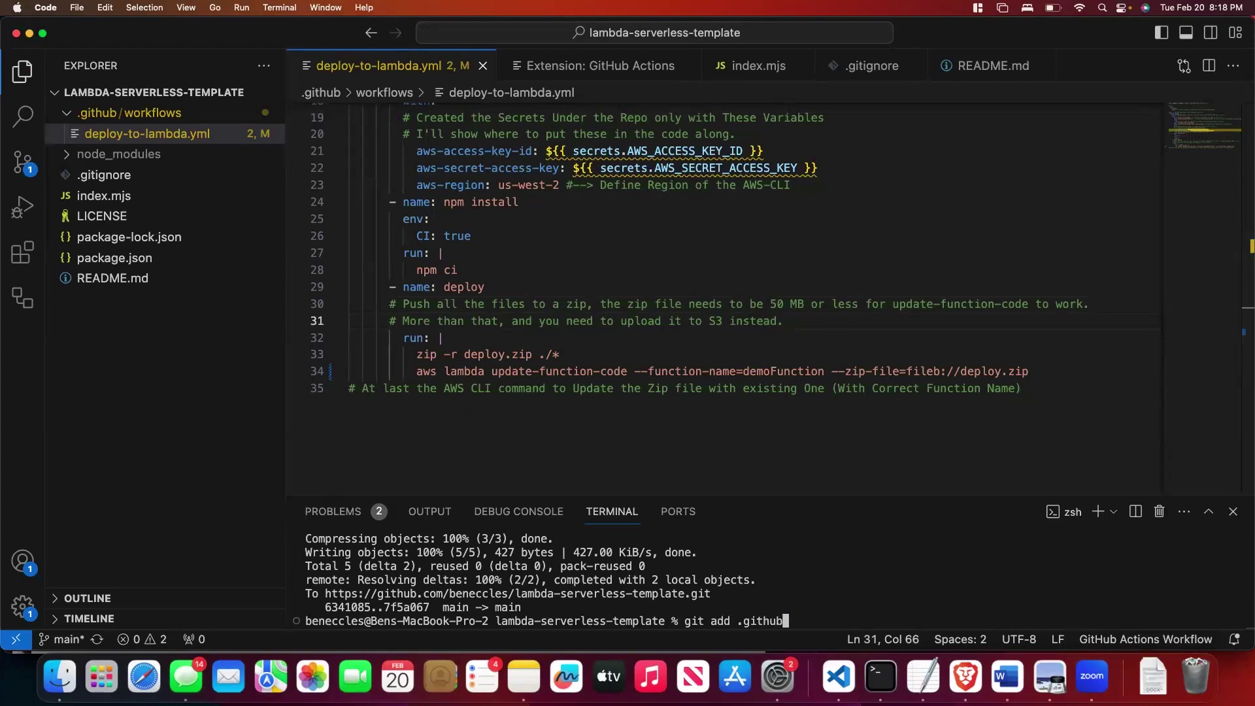
key(Return)
text(git comm)
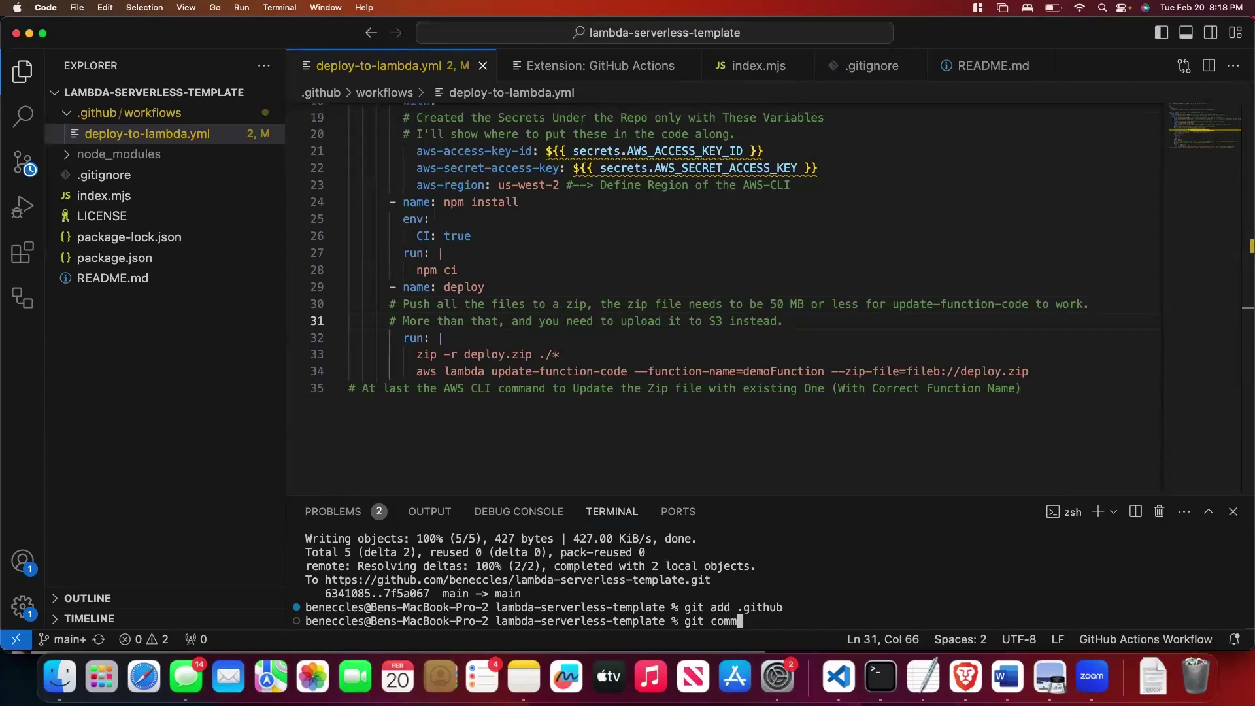
text(it -m "fix function name")
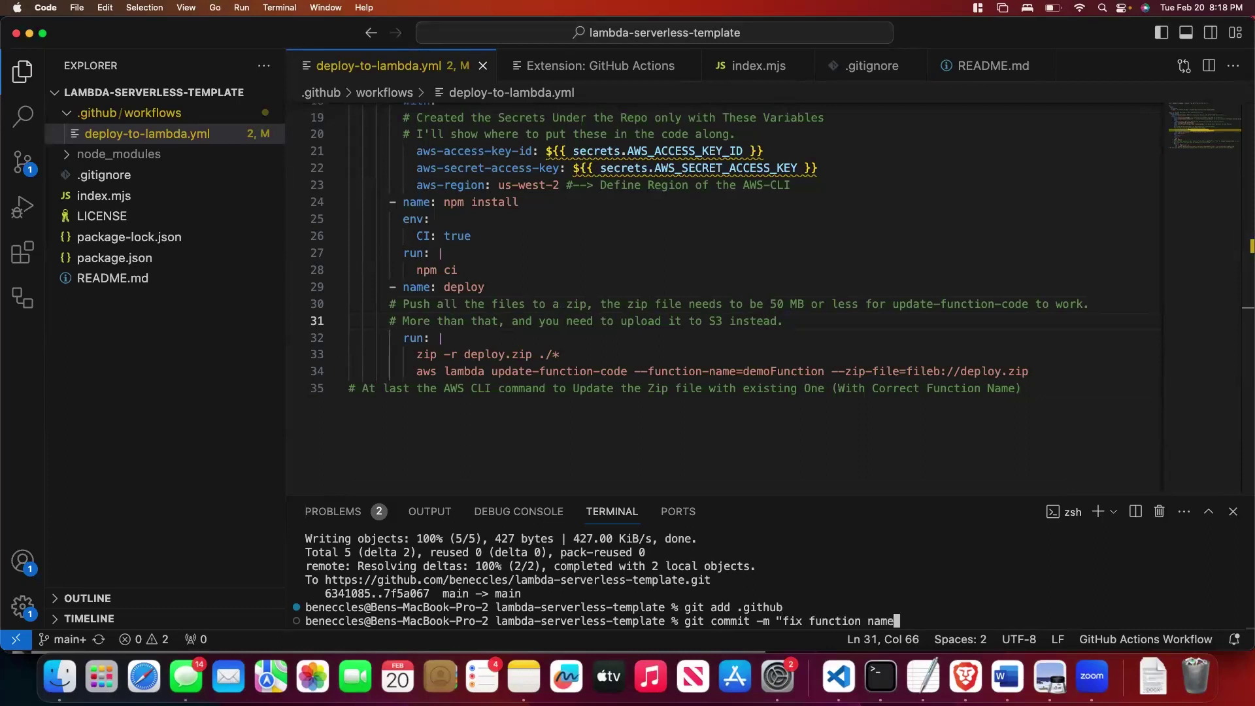
key(Return)
text(git push)
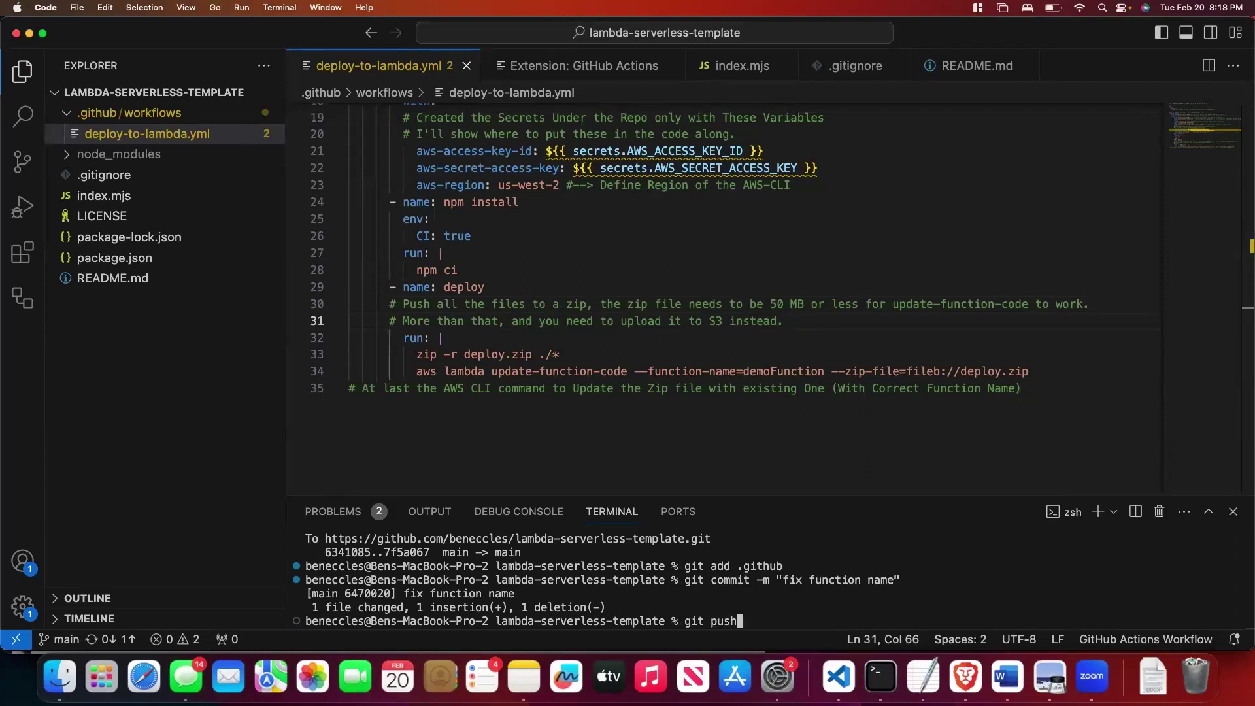
key(Return)
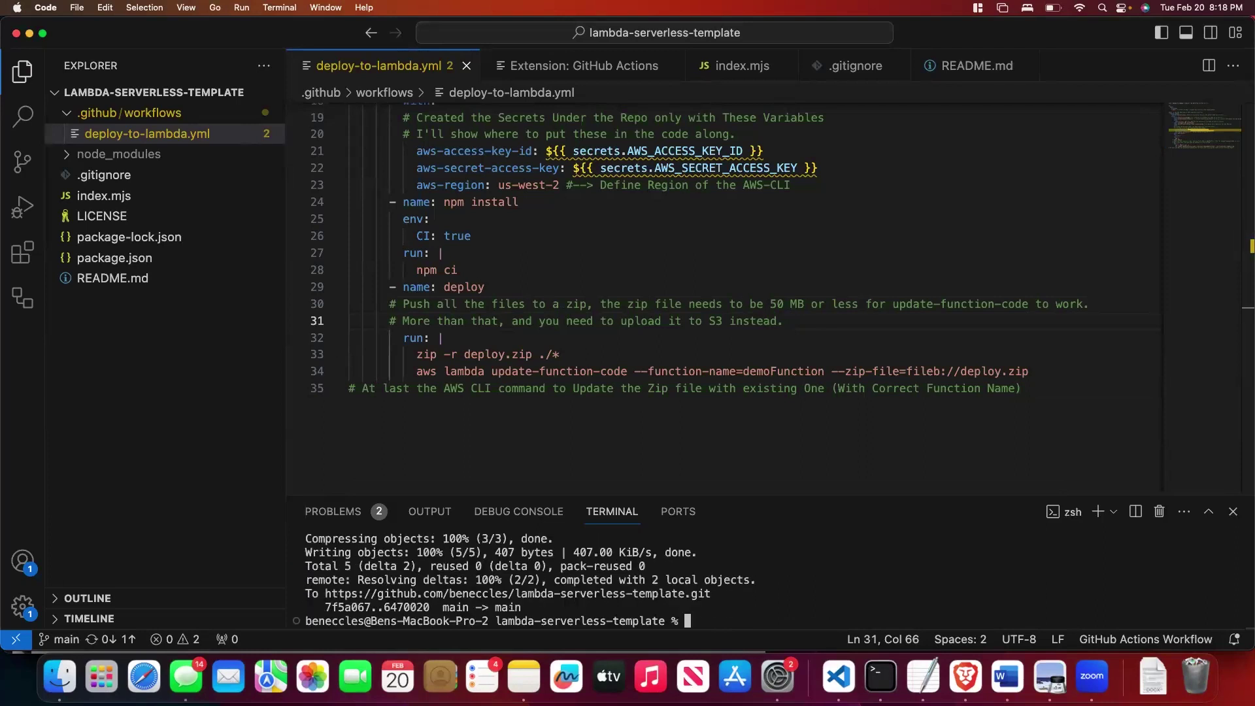
key(ctrl+Right)
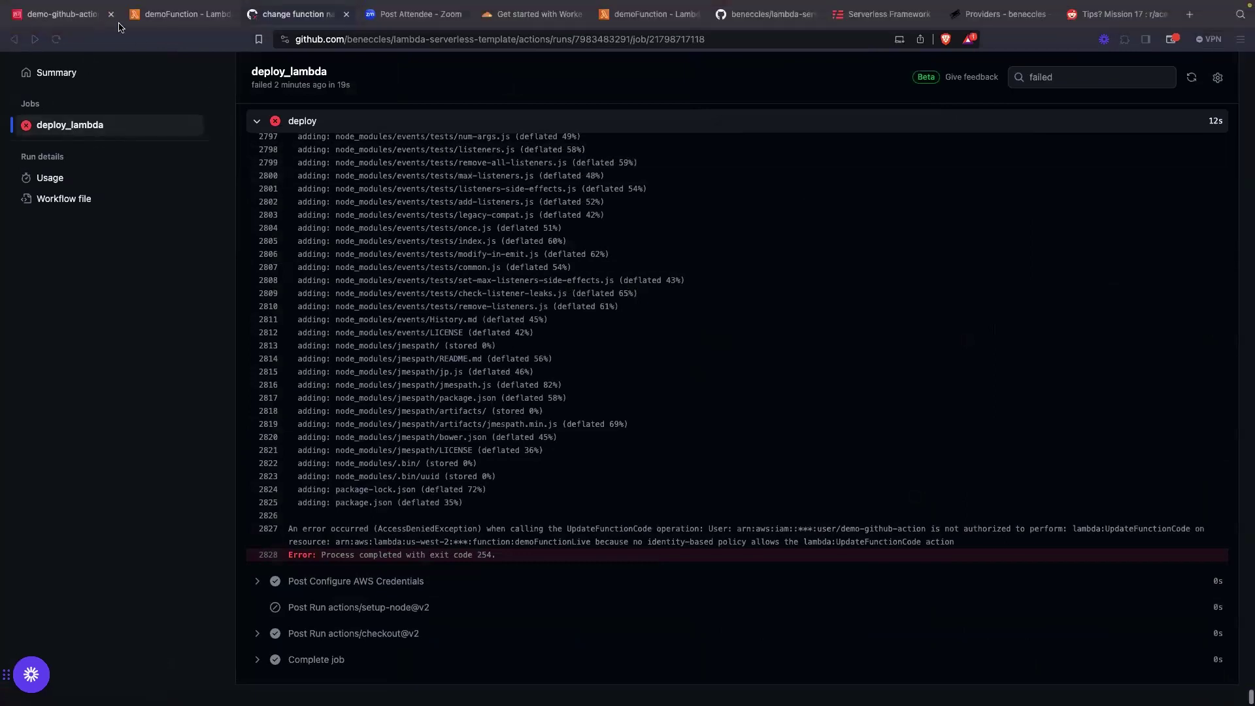
Verify the 'fix function name' Deploy to Lambda check passed in 11s, then view demoFunction.
click(15, 48)
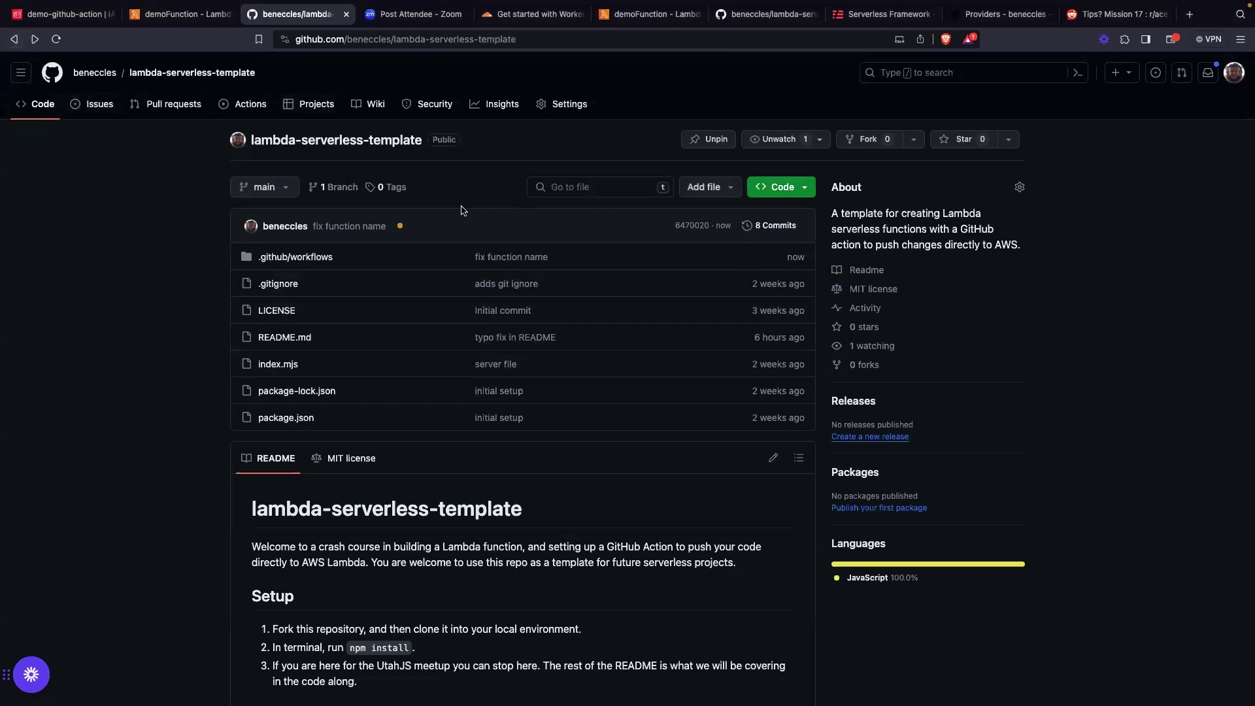
click(401, 228)
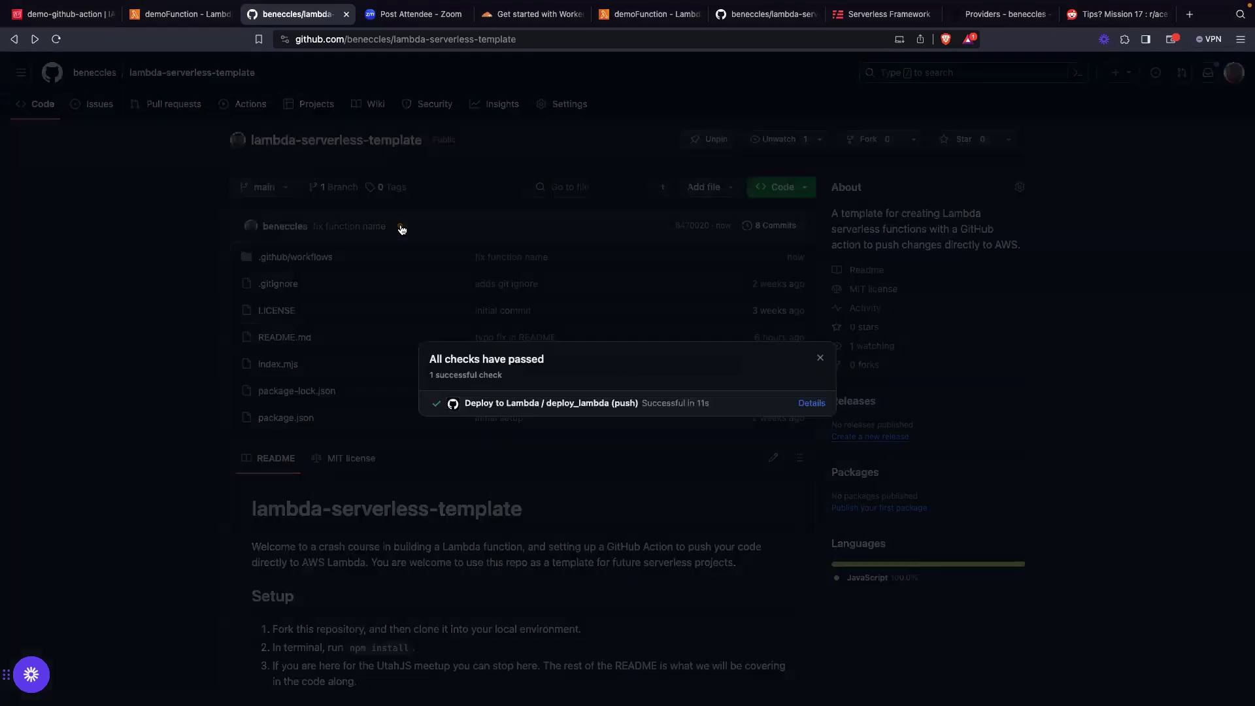
click(812, 403)
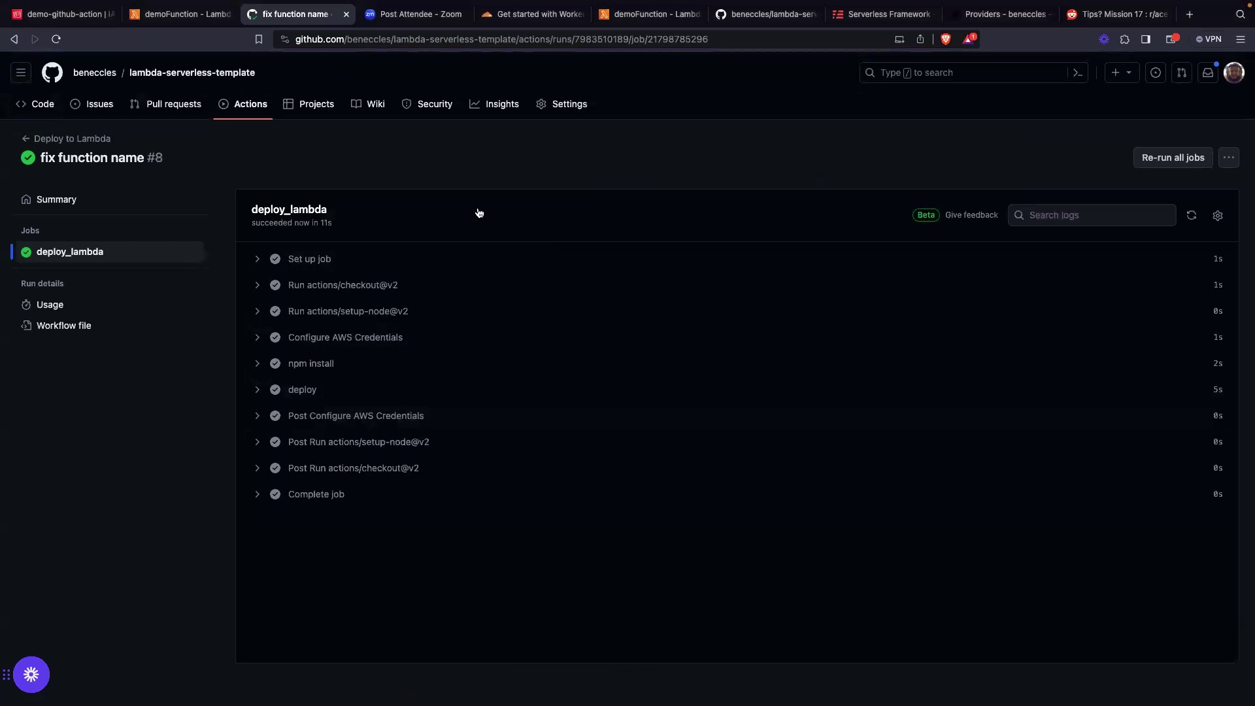
click(180, 14)
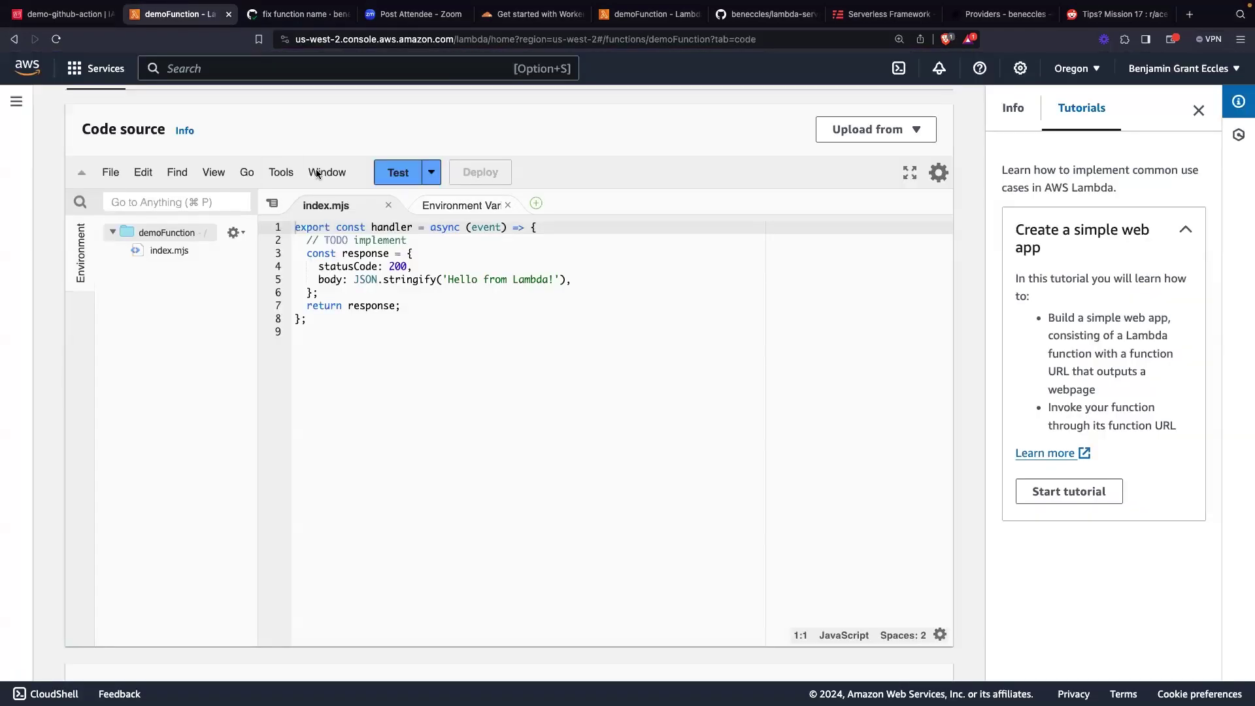
Reload demoFunction and confirm its 13.0 MB package was modified 34 seconds ago.
click(57, 40)
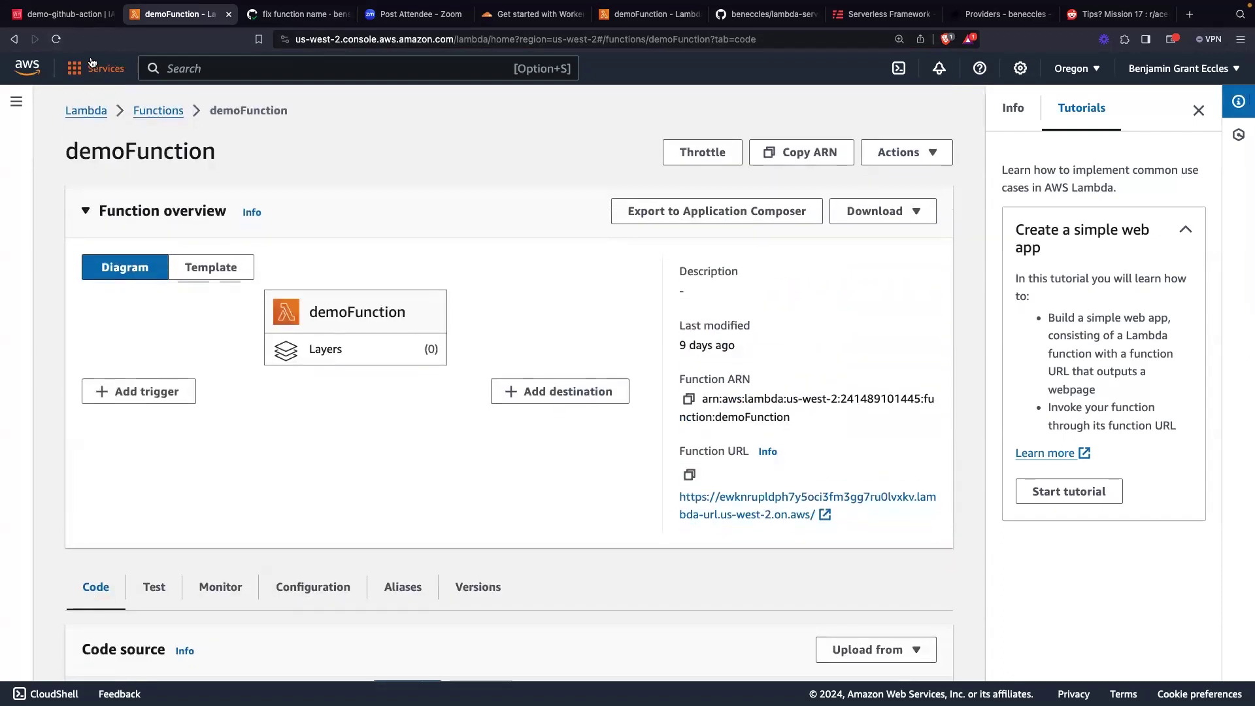
click(56, 39)
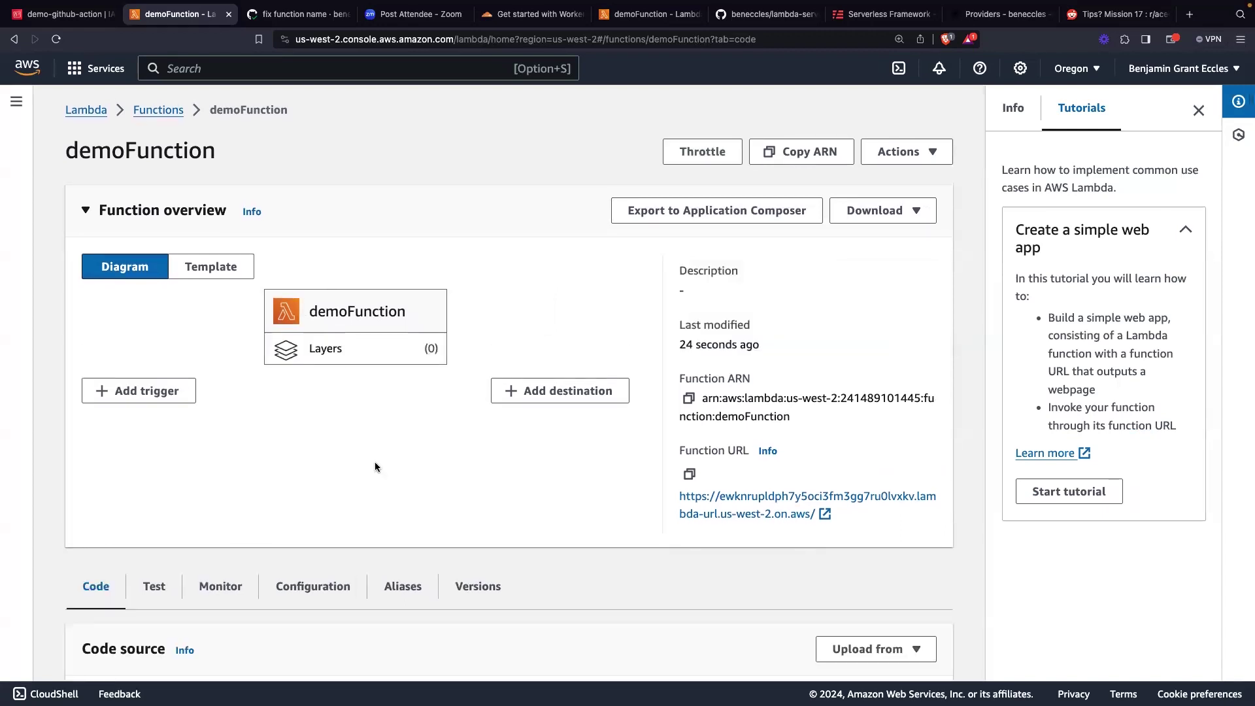
scroll(374, 462, down, 6)
scroll(376, 465, down, 3)
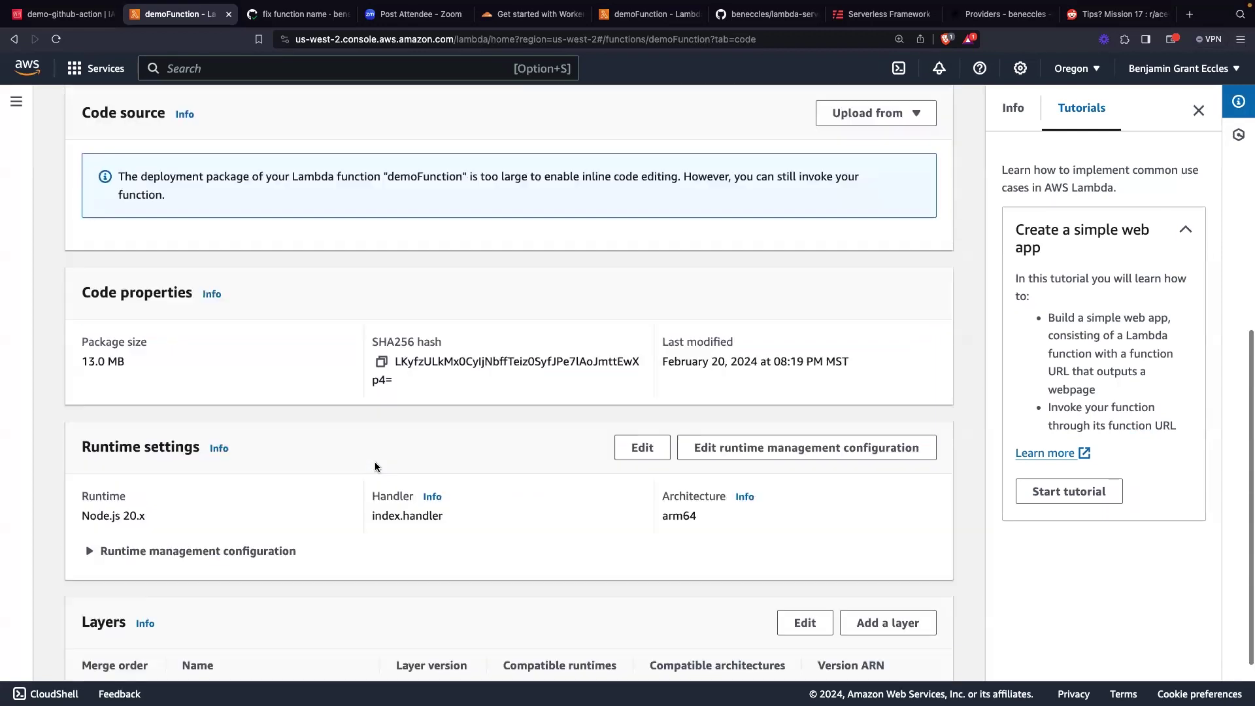
scroll(376, 463, up, 3)
scroll(375, 463, up, 1)
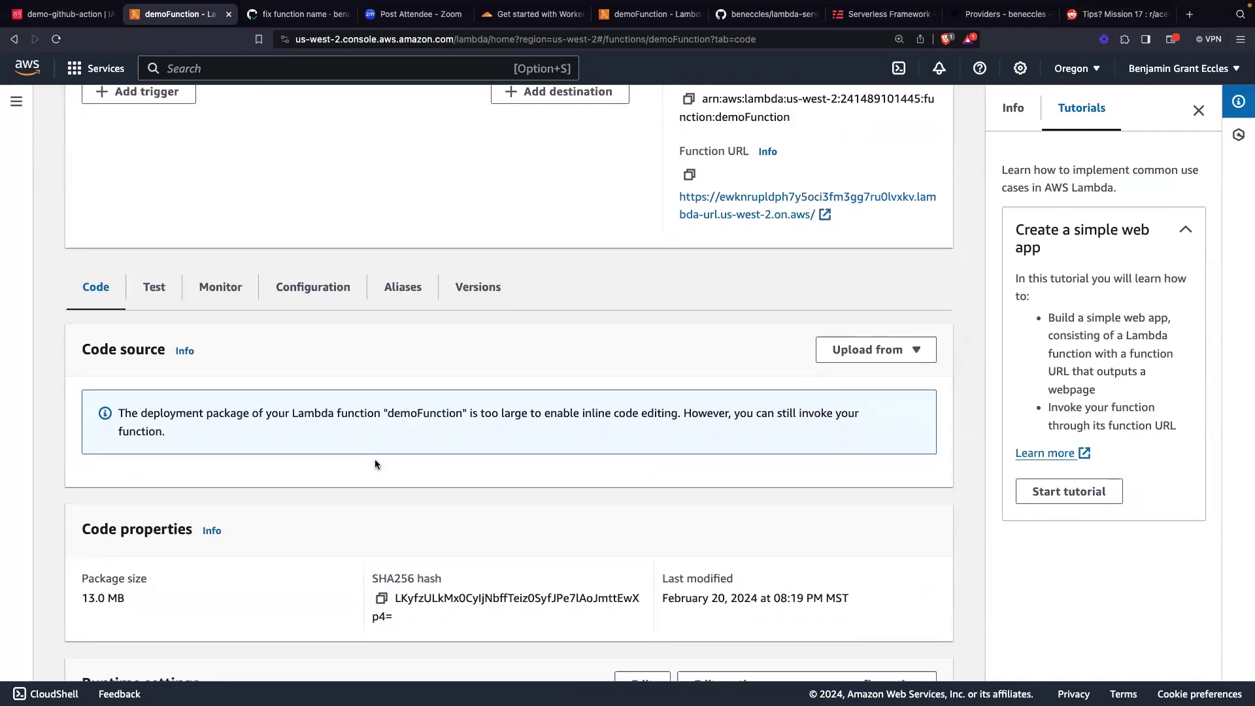
scroll(525, 410, up, 1)
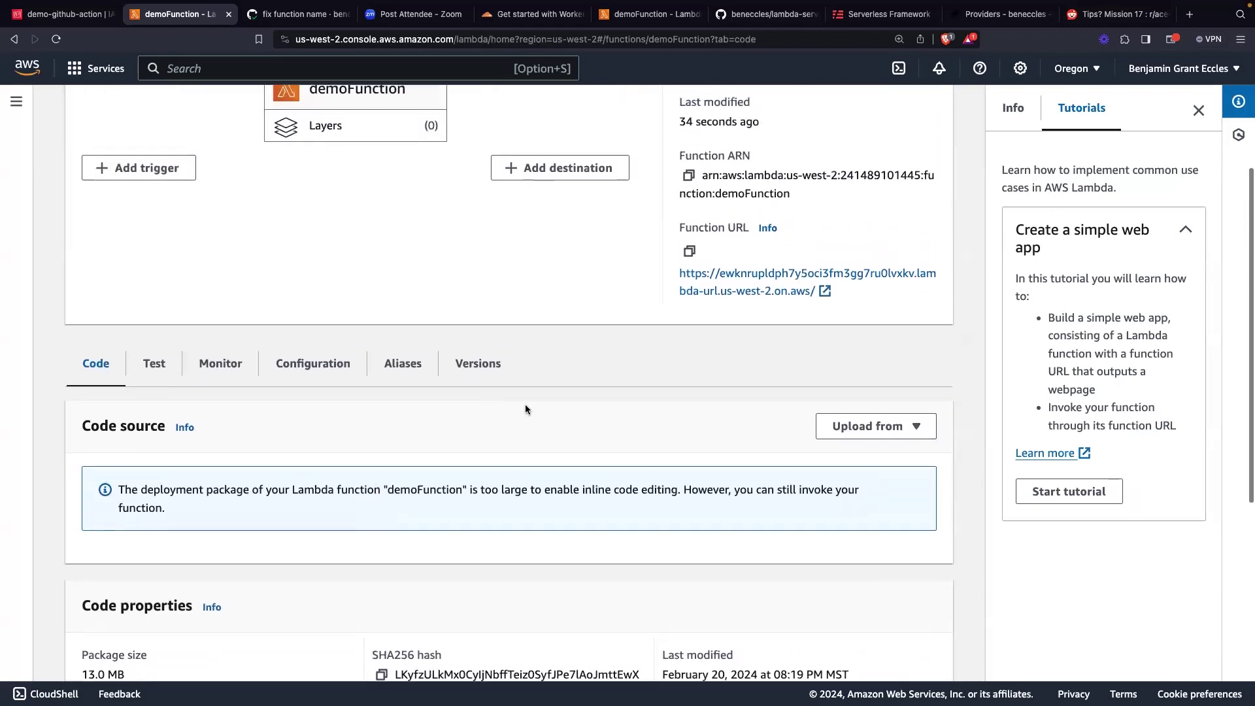
scroll(689, 387, up, 2)
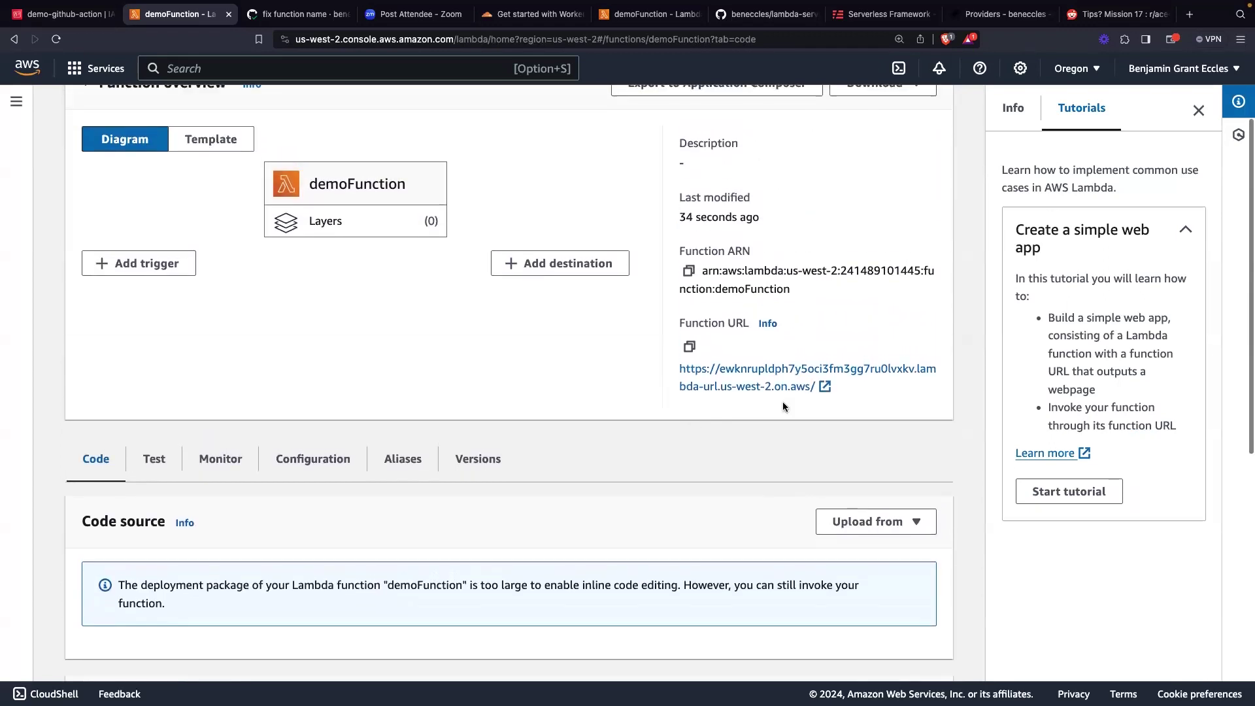
Open demoFunction's function URL and highlight the 'Your function executed successfully!' message in the response.
click(787, 373)
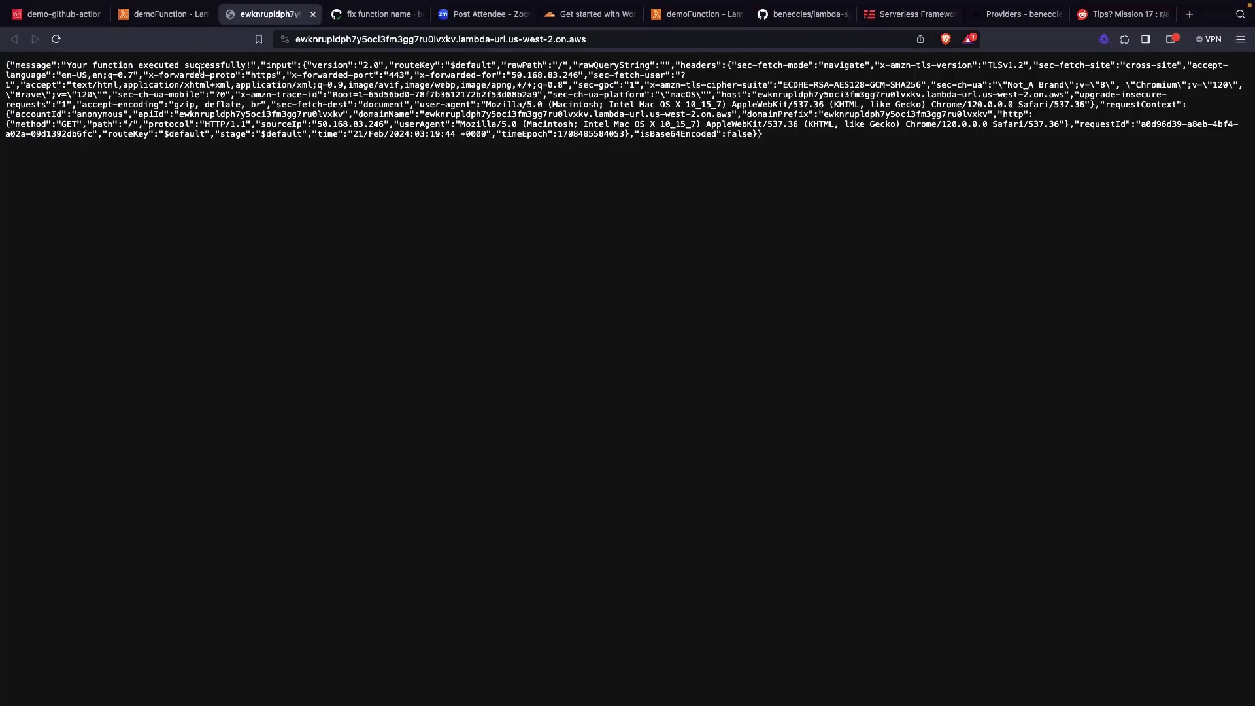
drag(77, 67, 246, 60)
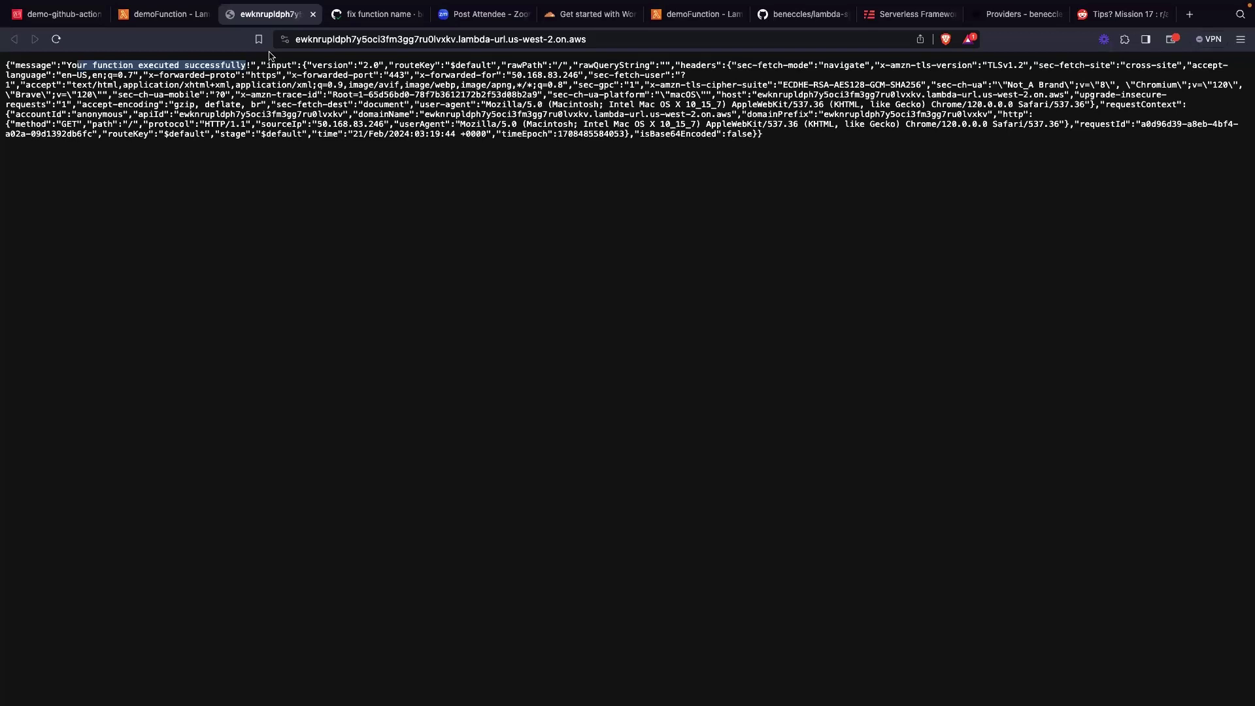
mouse_move(758, 3)
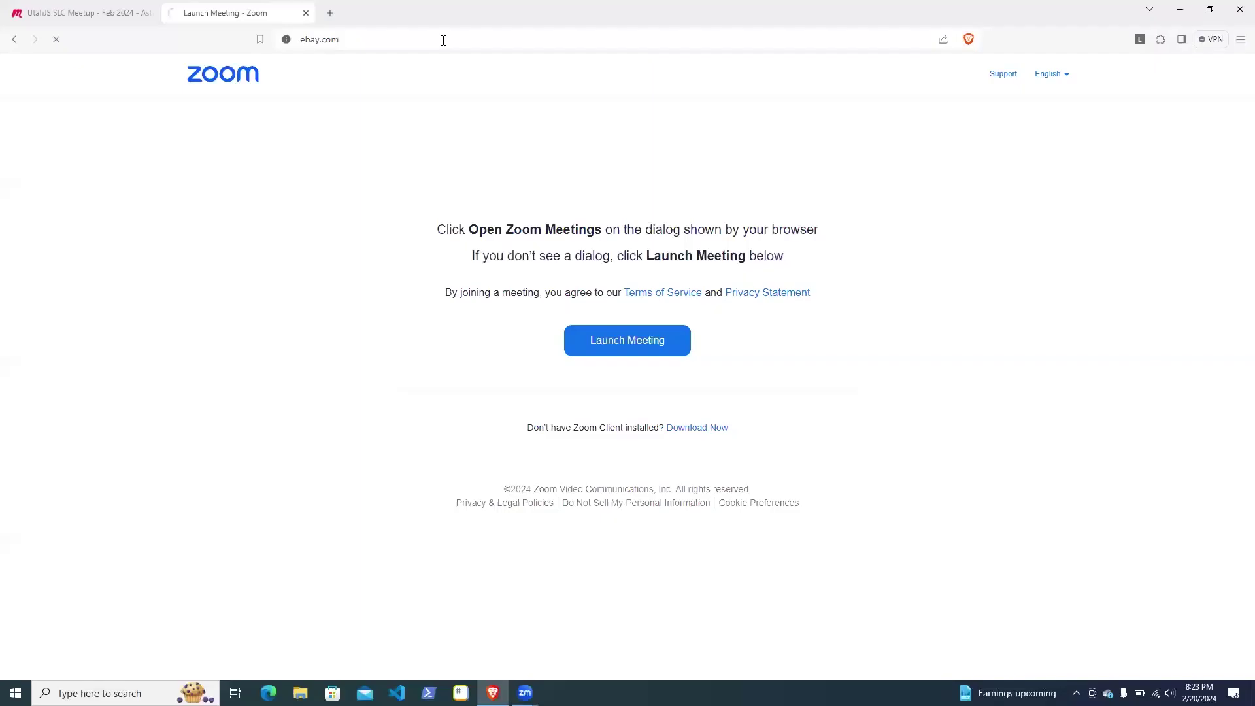
Load ebay.com from the Brave address bar.
key(Return)
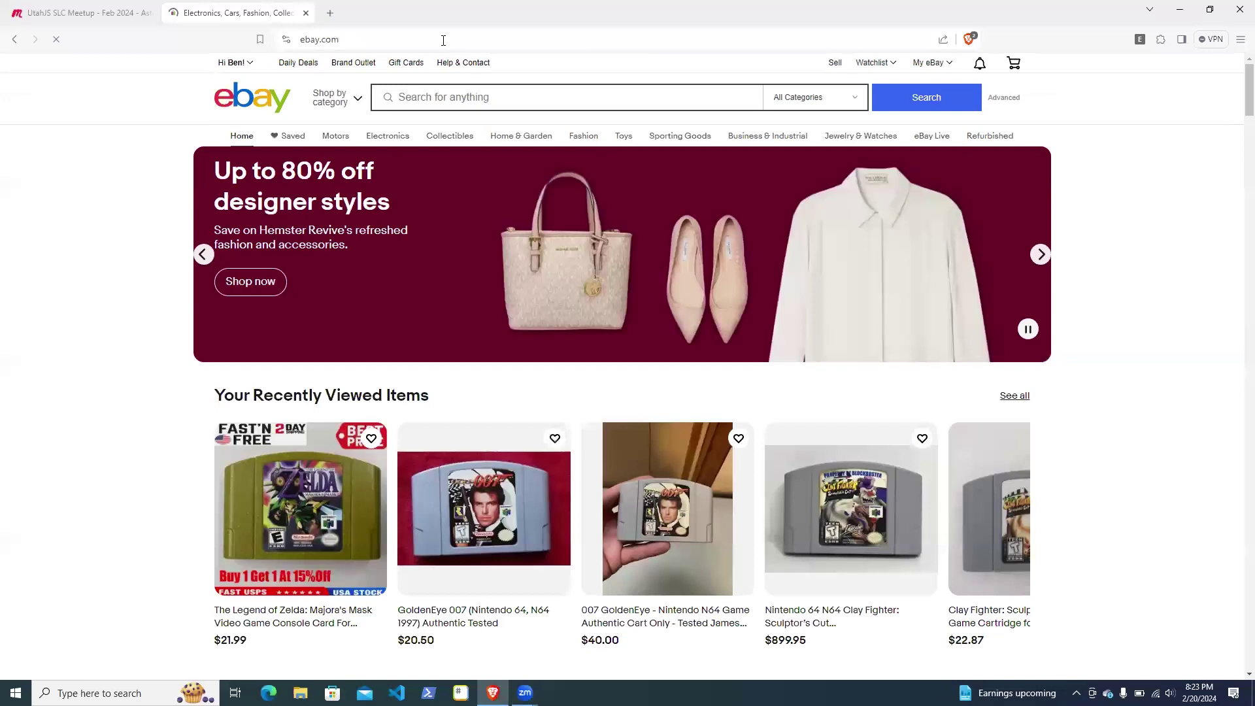